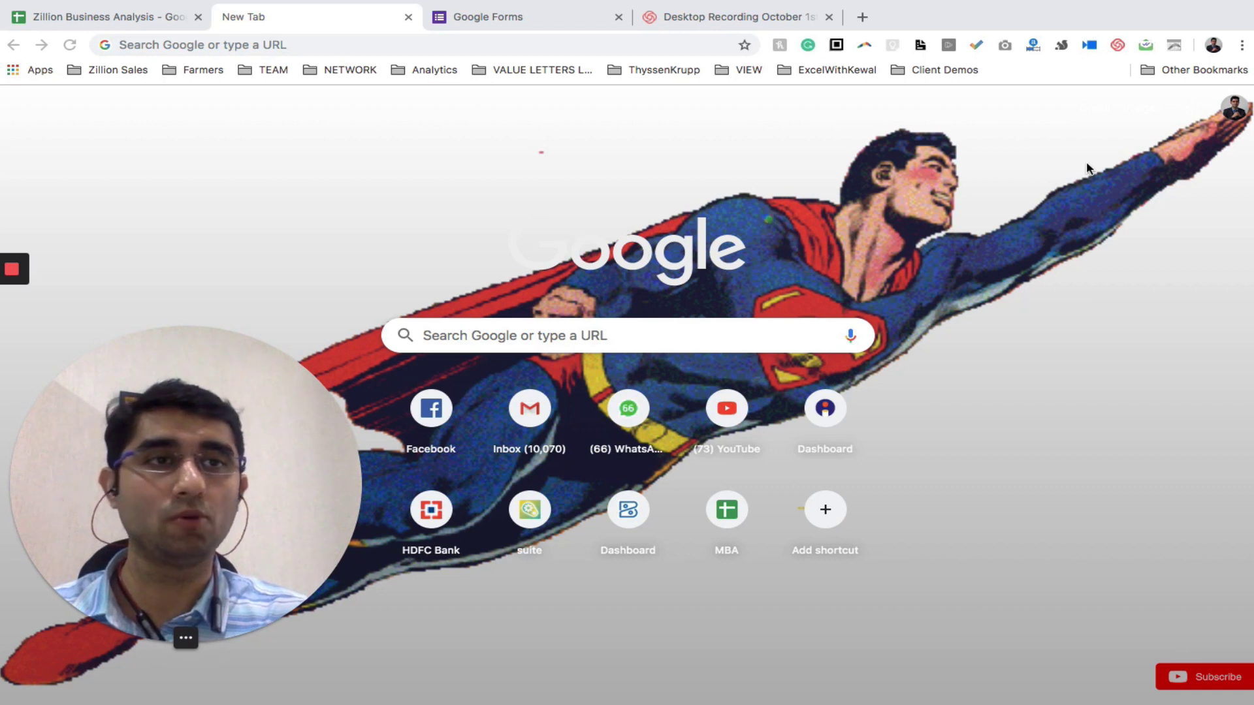
Open Google Forms from the full Google apps list
{"action": "left_click", "coordinate": [1201, 111]}
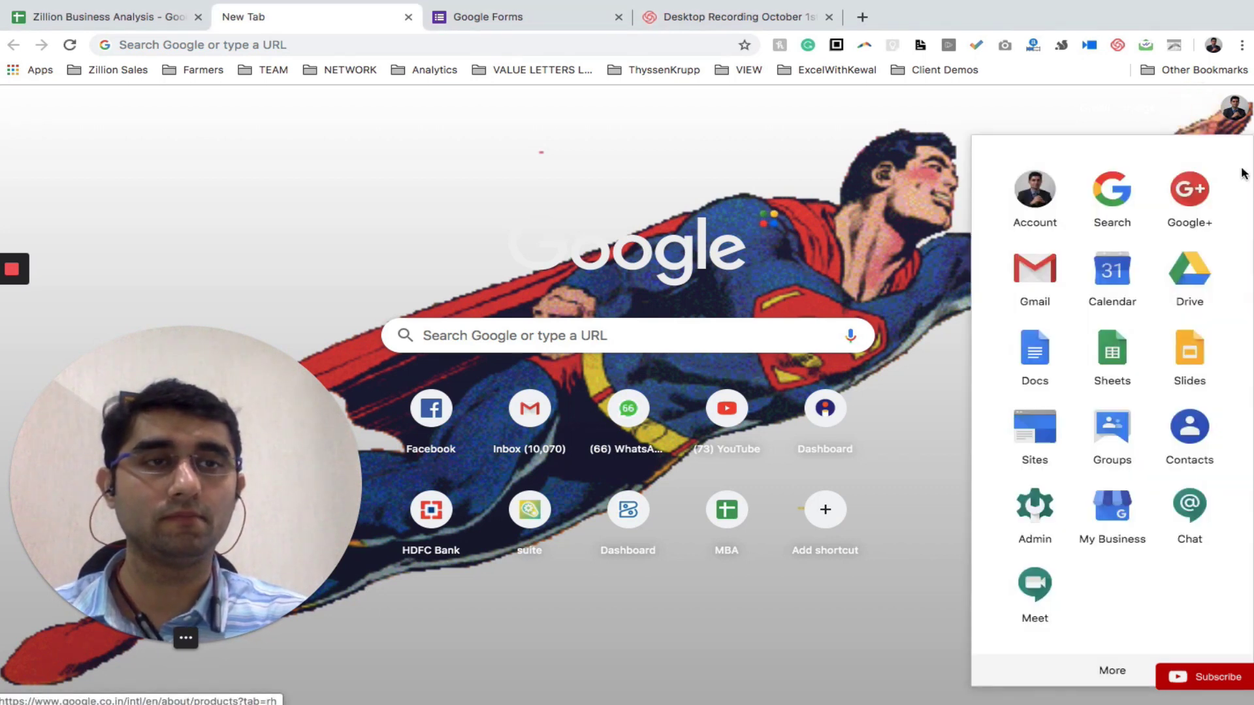
{"action": "left_click", "coordinate": [1102, 673]}
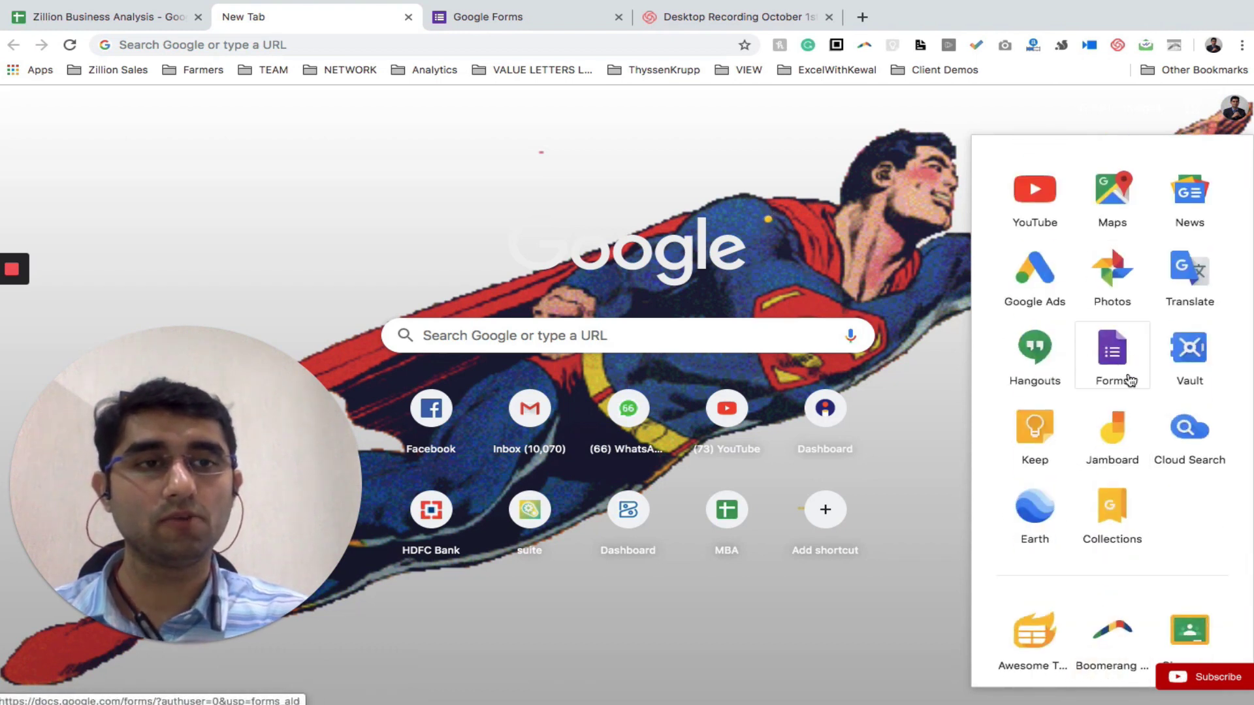
{"action": "left_click_drag", "start_coordinate": [1110, 346], "coordinate": [1115, 353]}
{"action": "left_click", "coordinate": [1114, 353]}
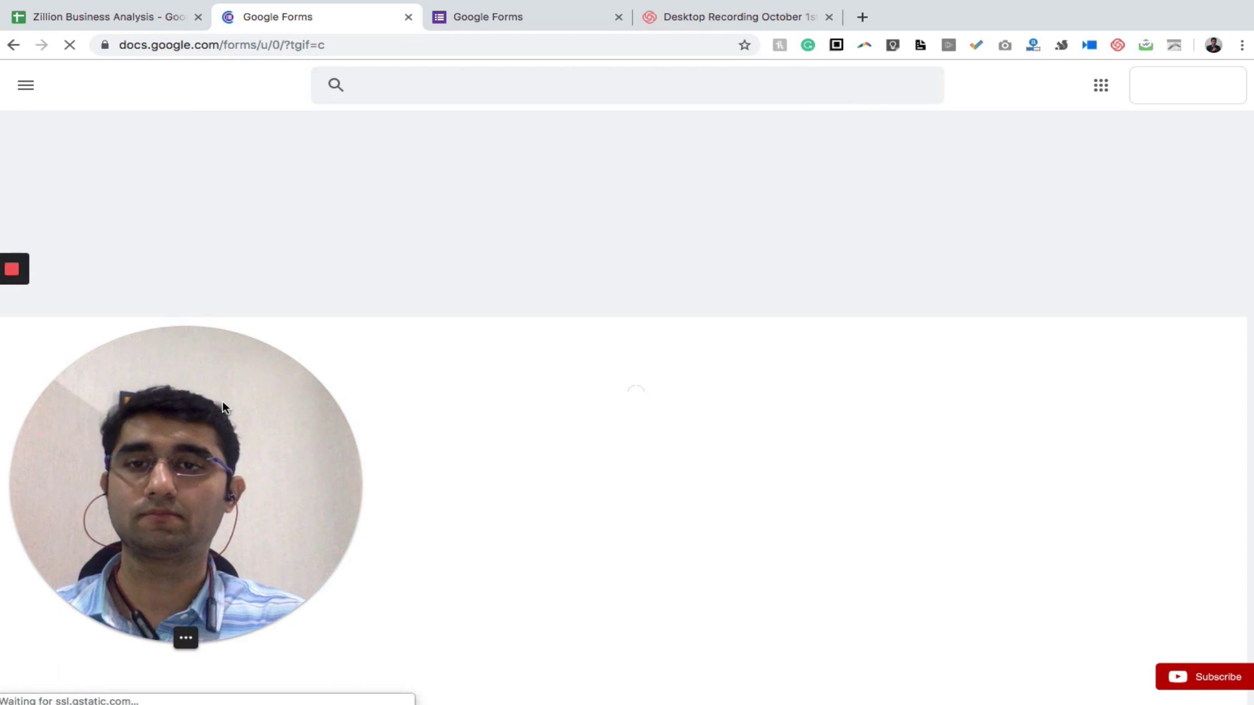
Start a new Blank form from the Forms home page
{"action": "left_click_drag", "start_coordinate": [266, 410], "coordinate": [1189, 281]}
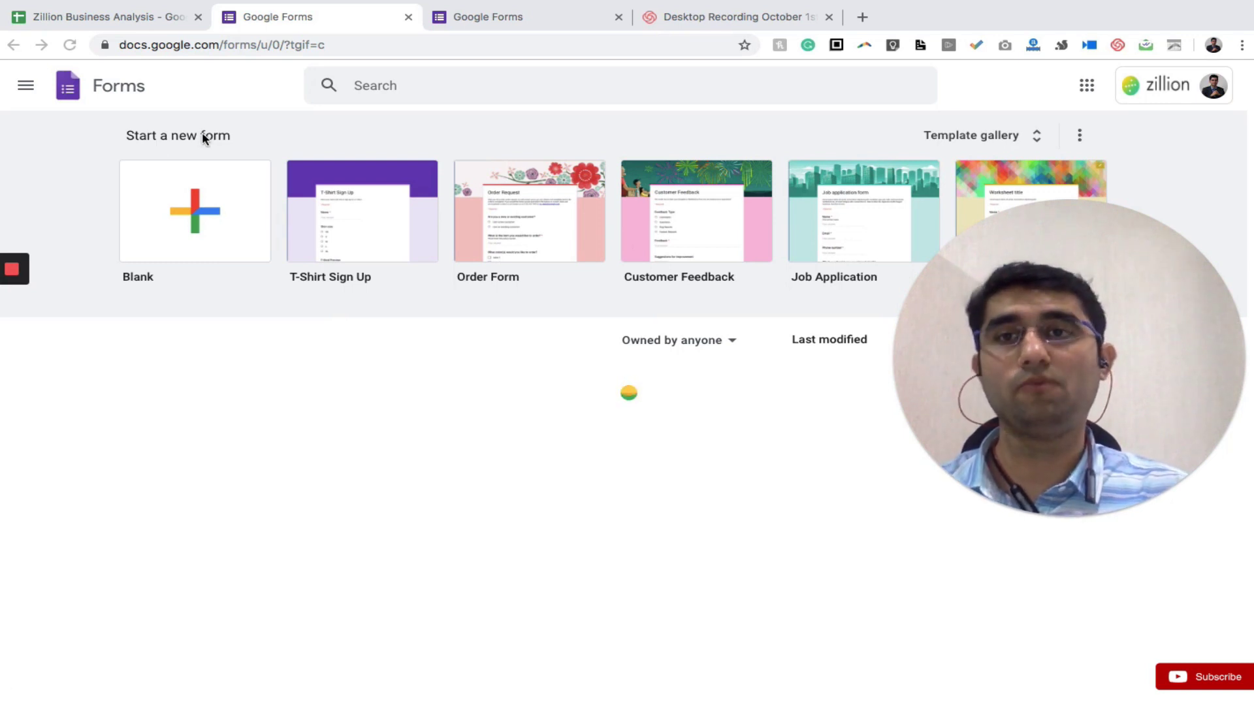
{"action": "left_click", "coordinate": [203, 220]}
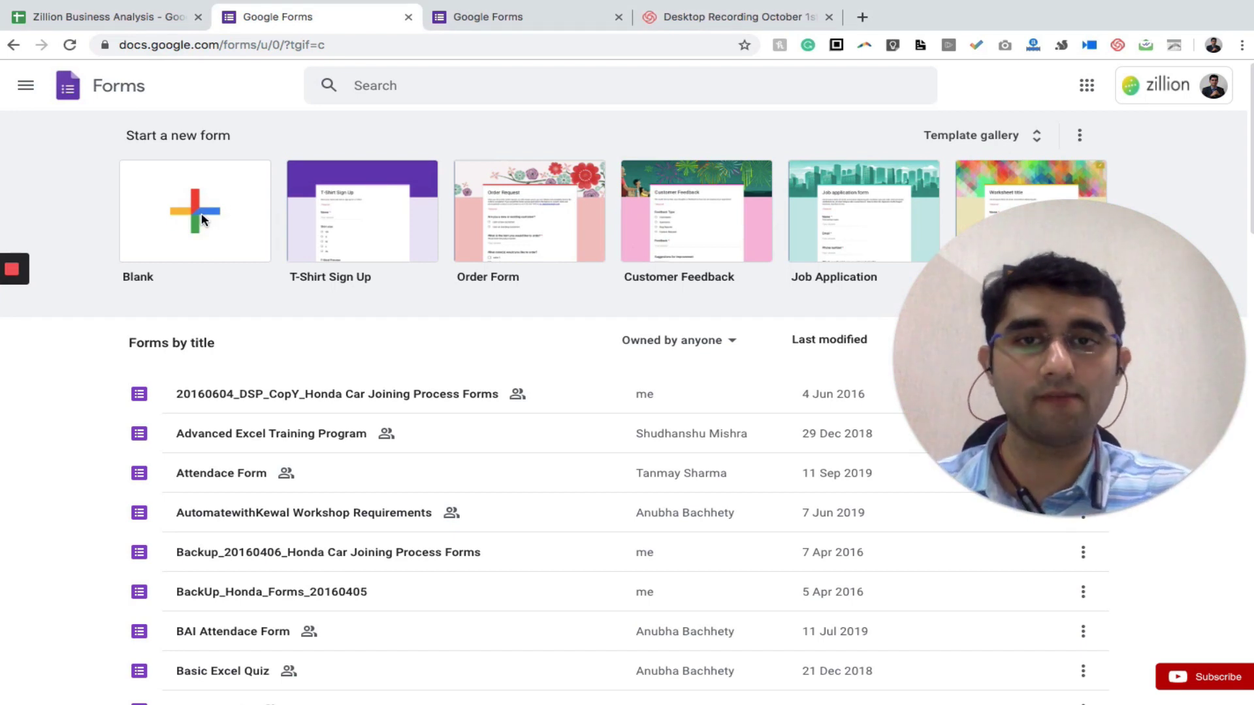
{"action": "left_click", "coordinate": [199, 227]}
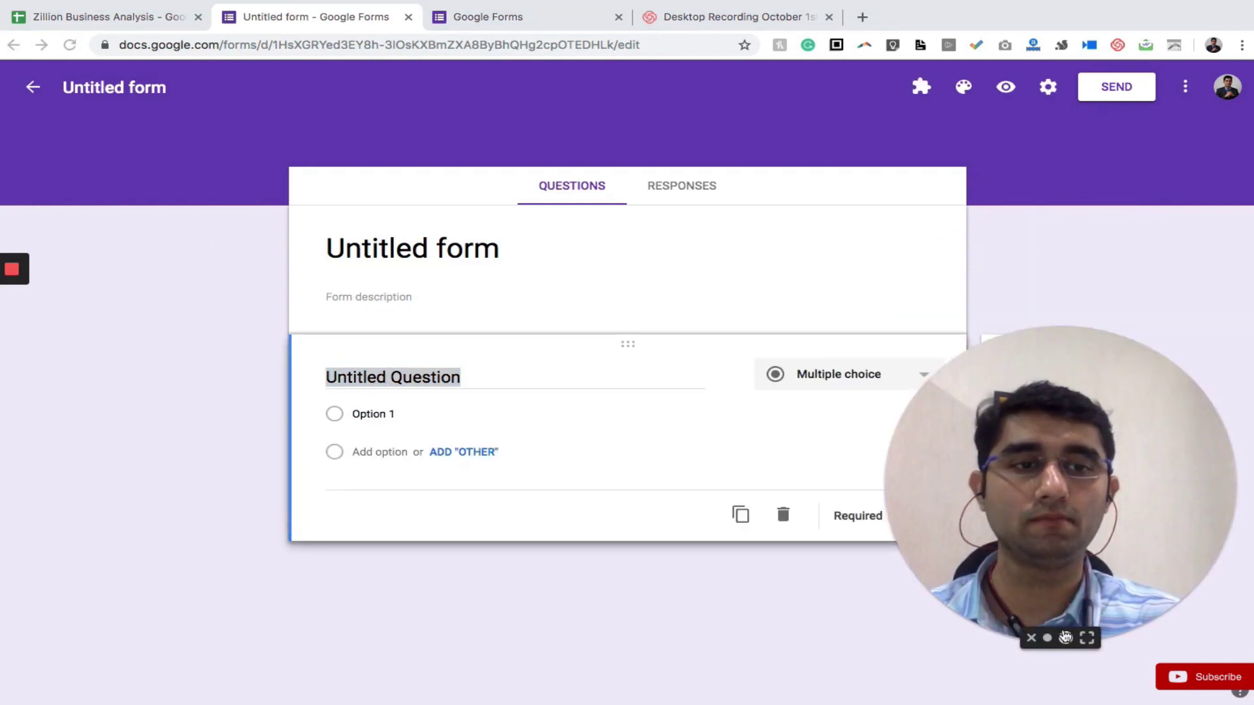
{"action": "left_click", "coordinate": [1048, 638]}
Rename the form title from Untitled form to 'Order Form'
{"action": "left_click_drag", "start_coordinate": [969, 570], "coordinate": [160, 587]}
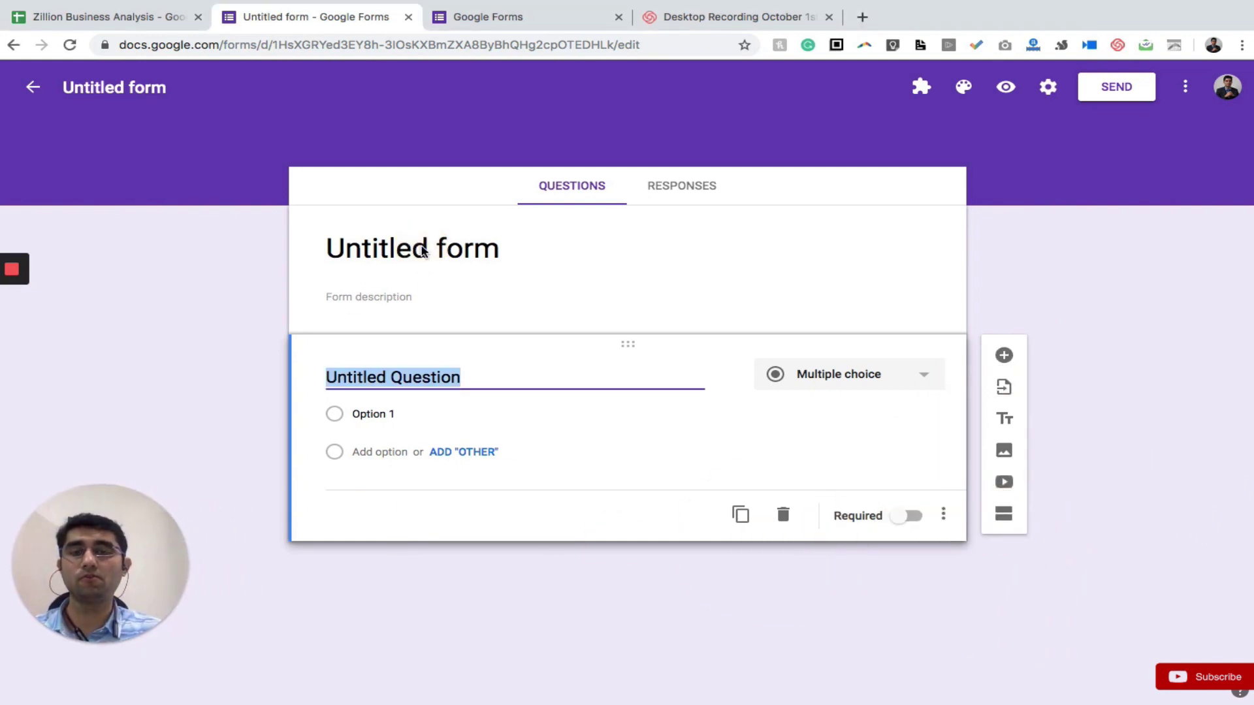
{"action": "left_click", "coordinate": [384, 249]}
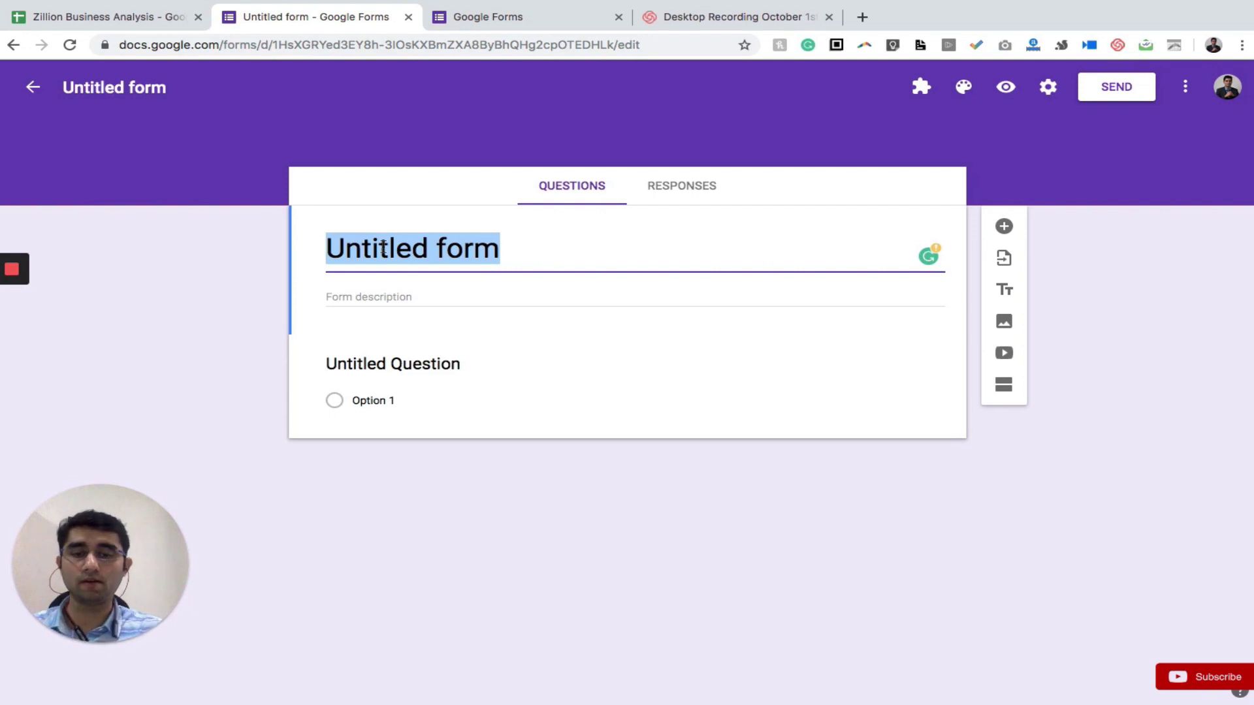
{"action": "type", "text": "Order"}
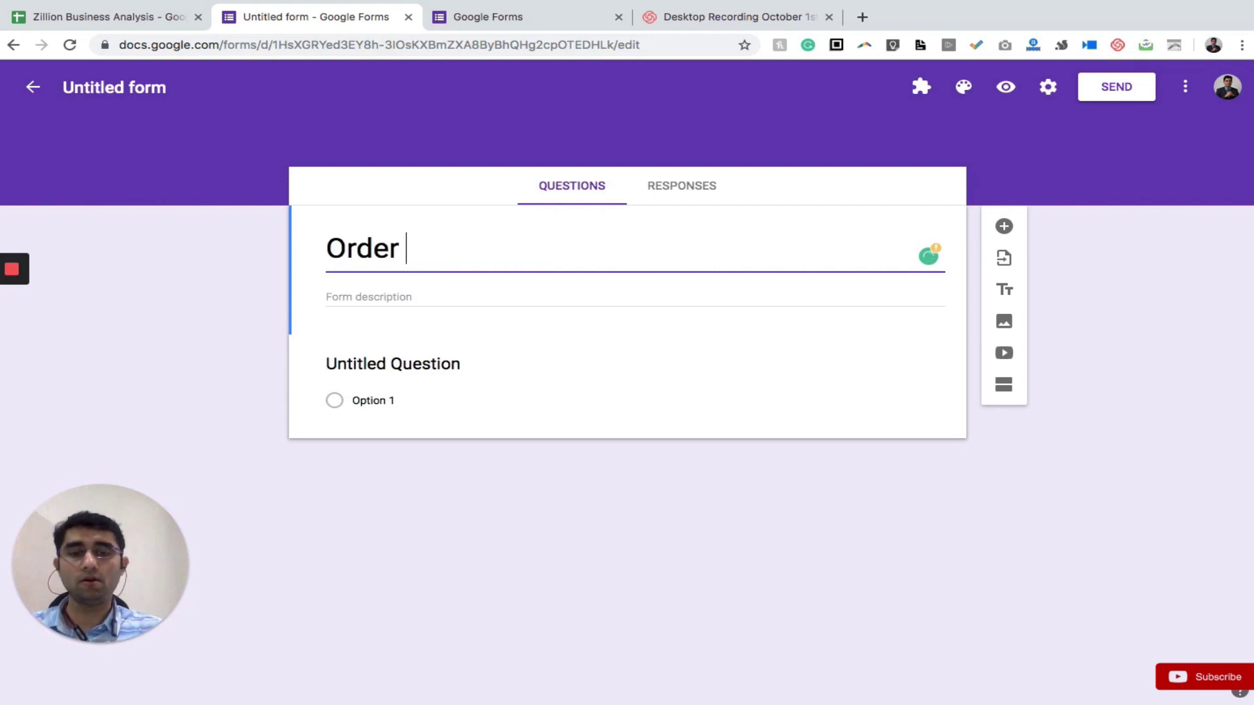
{"action": "type", "text": " Form"}
{"action": "left_click", "coordinate": [327, 297]}
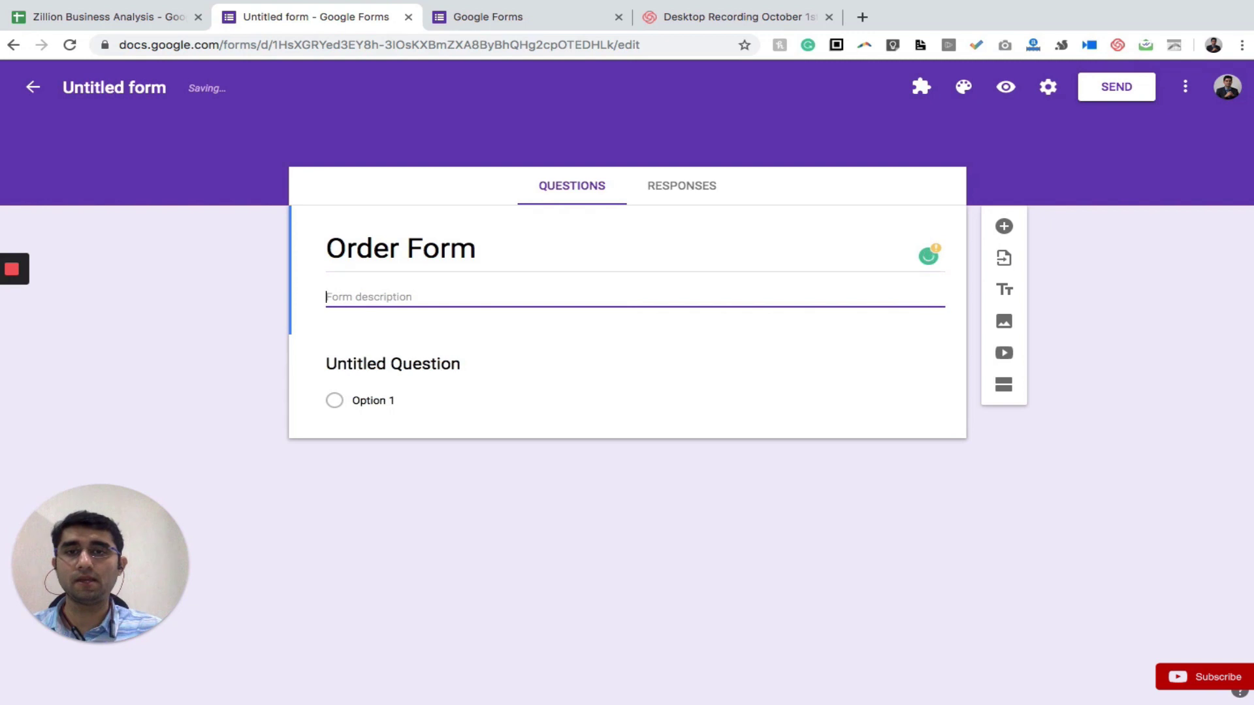
{"action": "left_click", "coordinate": [392, 364]}
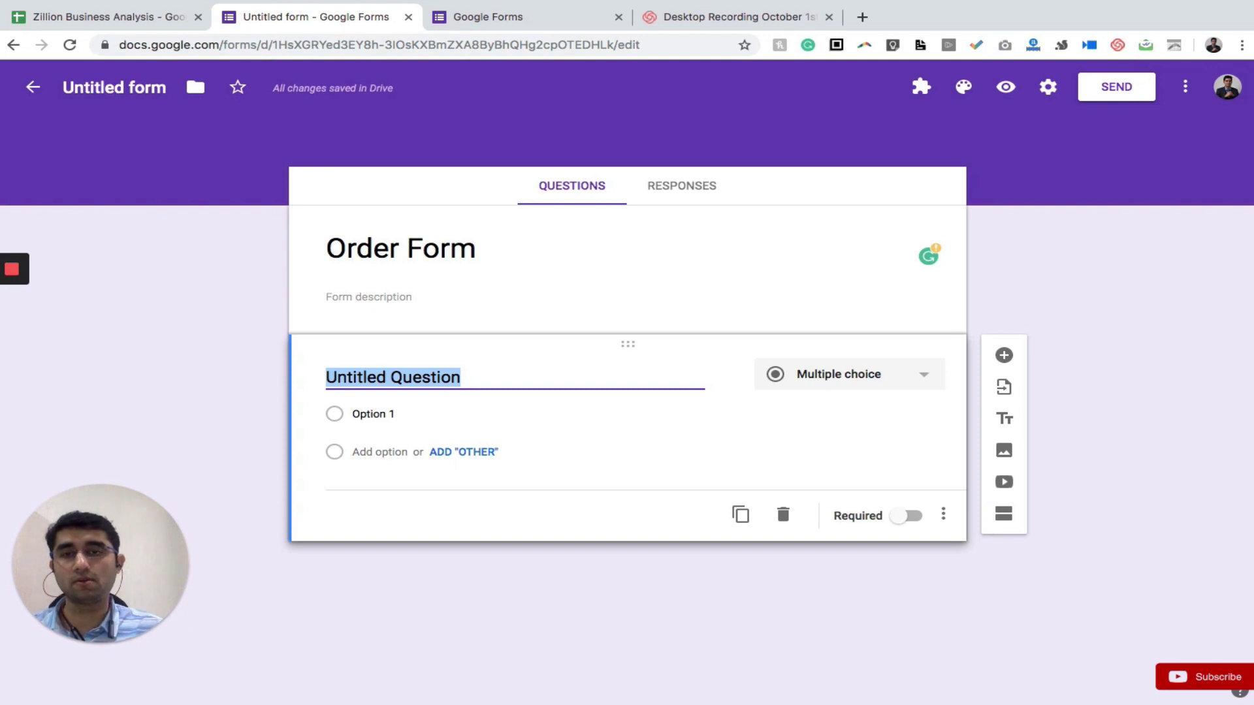
Title the first question 'Name' and make it a Short answer question
{"action": "type", "text": "Name"}
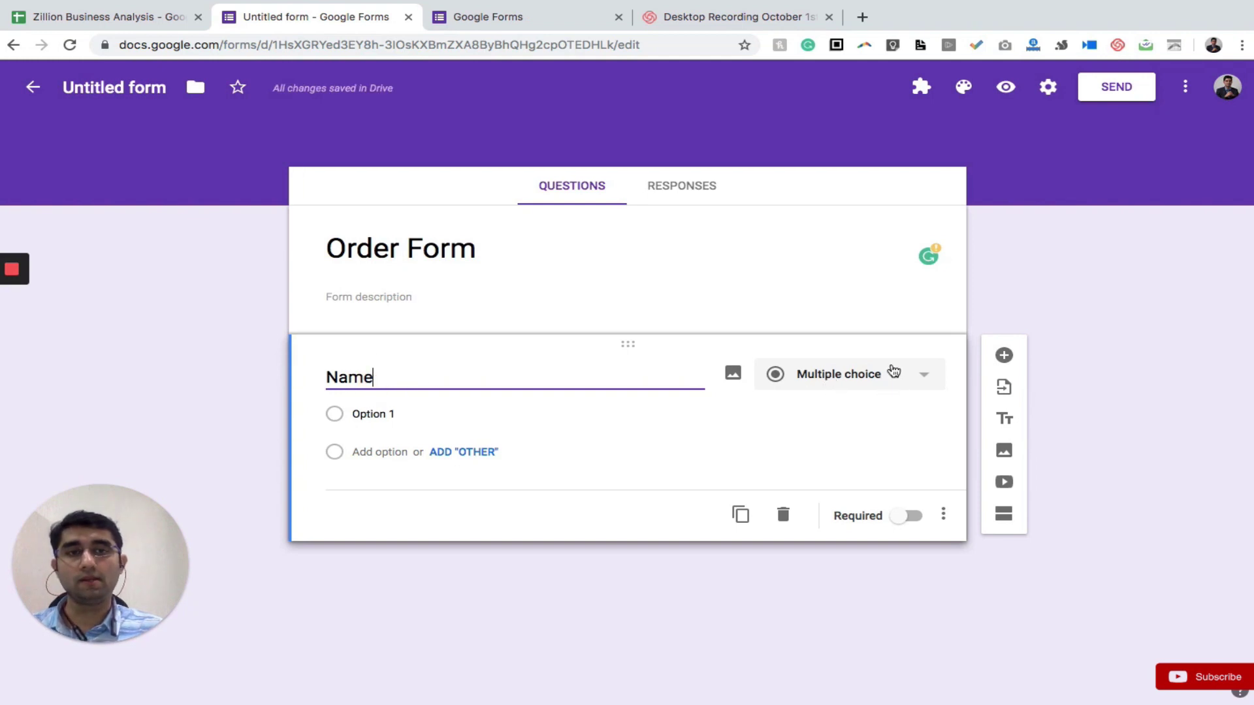
{"action": "left_click", "coordinate": [912, 377]}
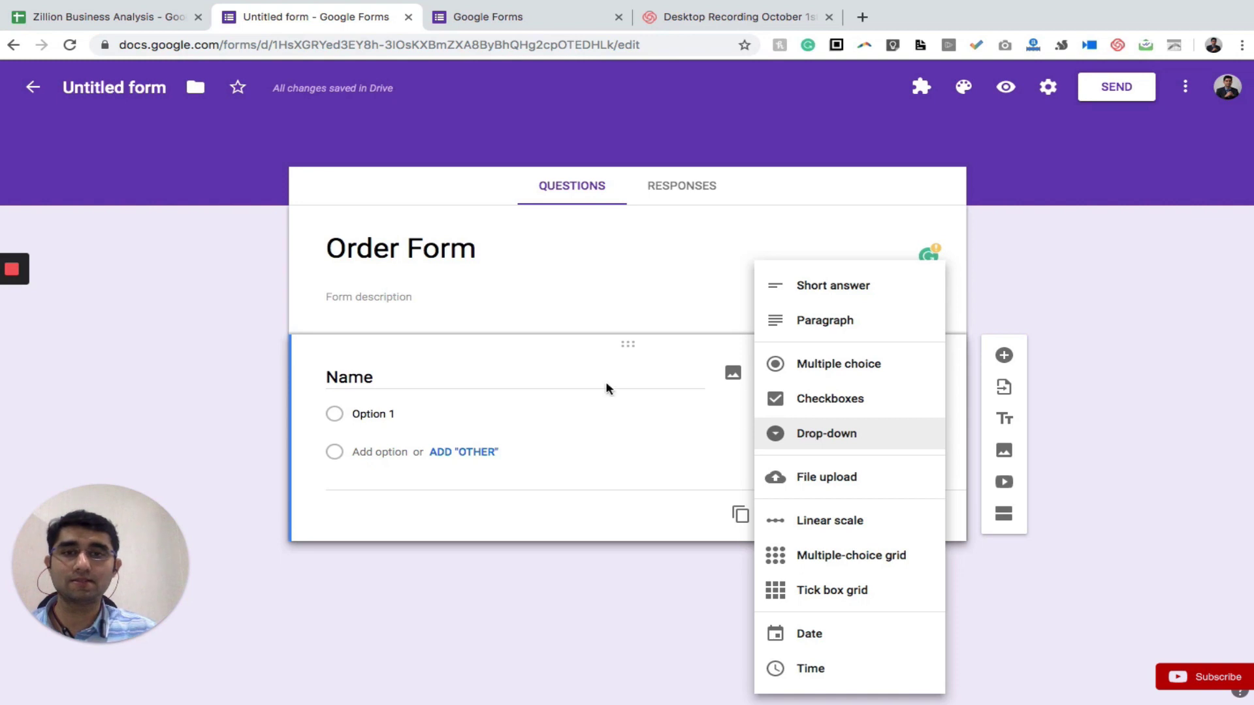
{"action": "left_click", "coordinate": [440, 388]}
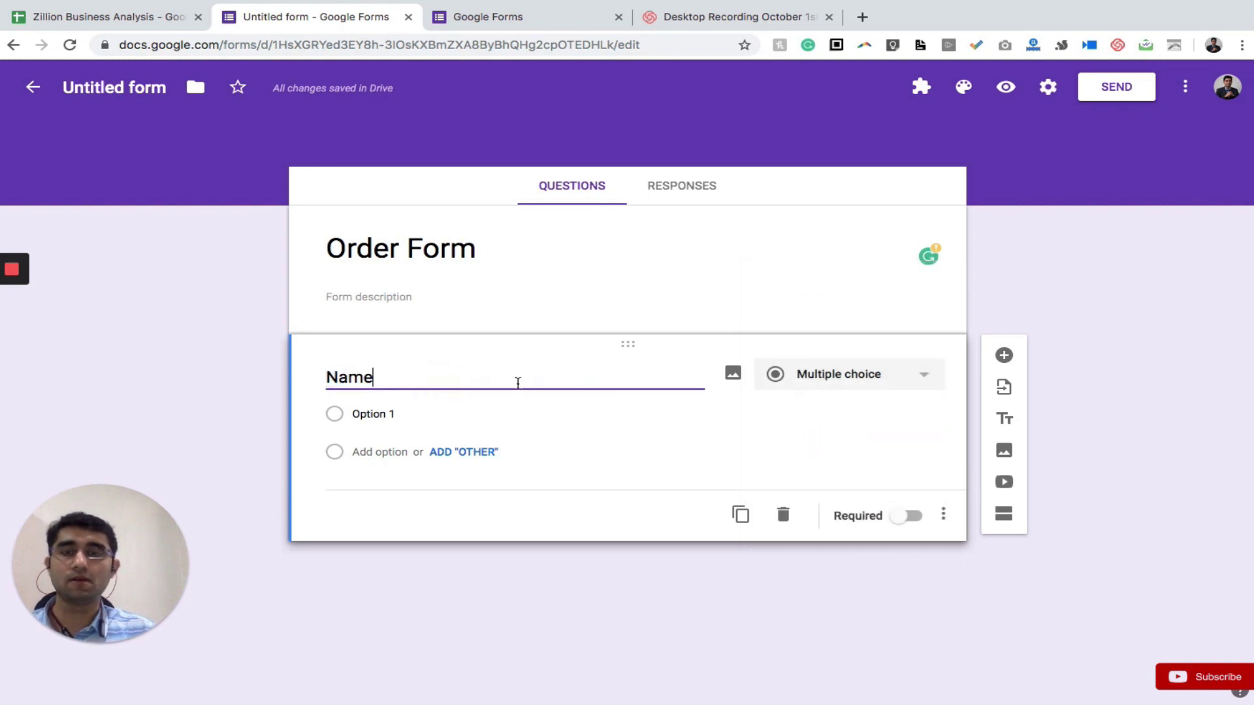
{"action": "left_click", "coordinate": [853, 378]}
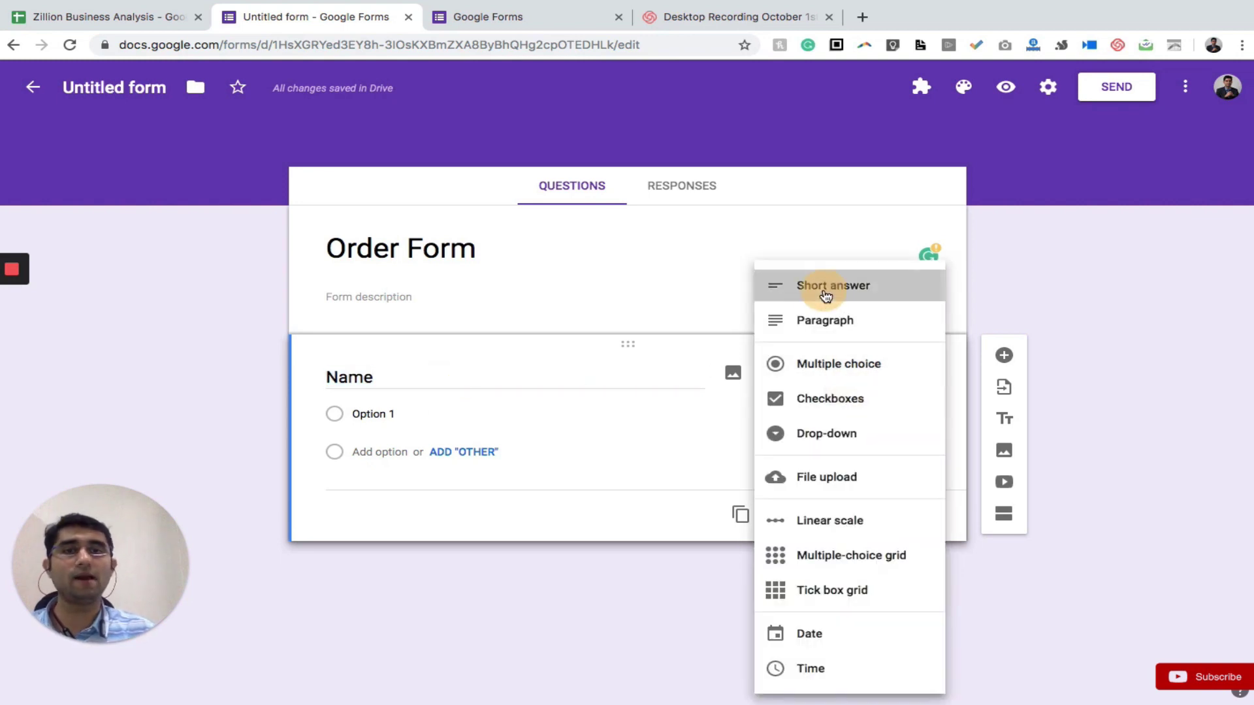
{"action": "left_click", "coordinate": [827, 287]}
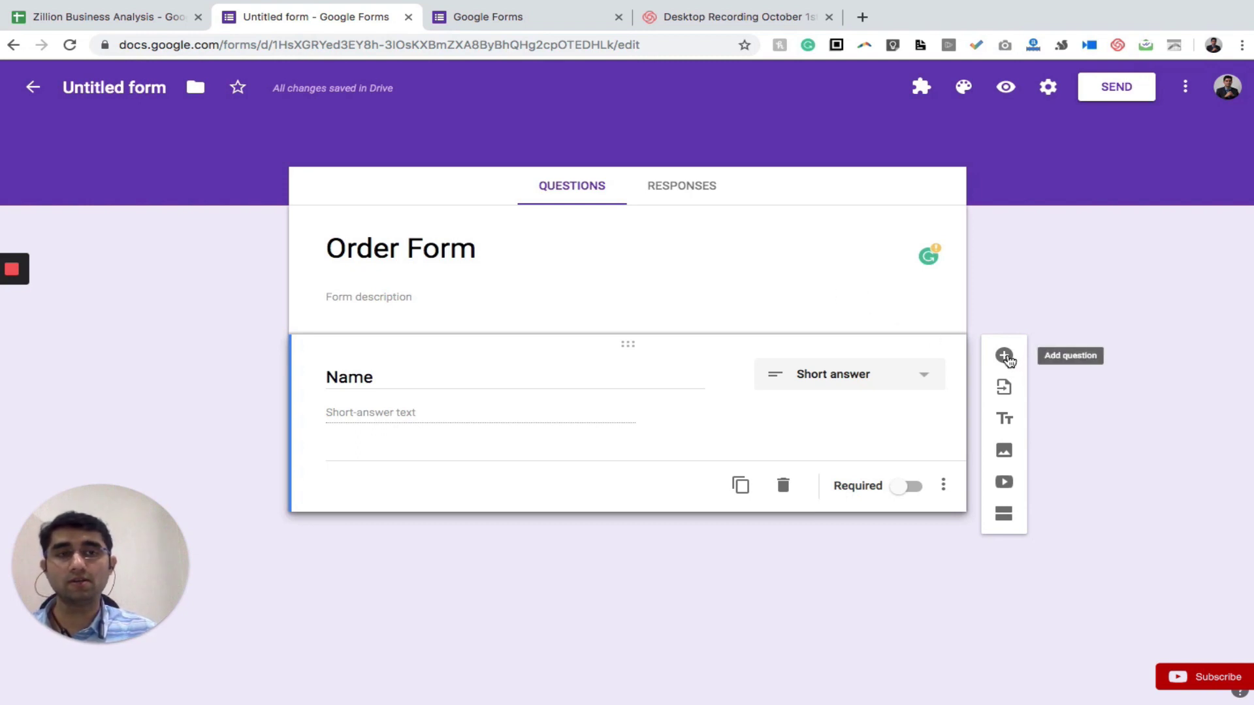
{"action": "left_click", "coordinate": [1006, 357]}
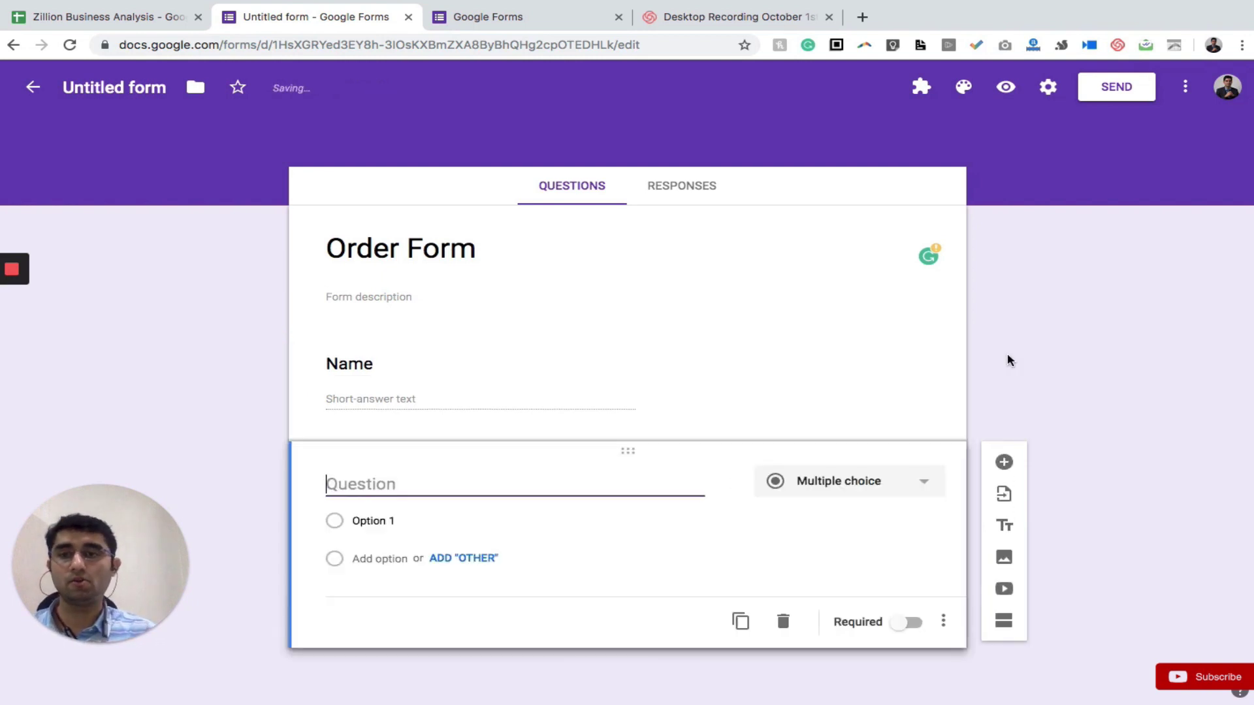
Title the second question 'Email id', correcting the mistyped letters
{"action": "type", "text": "E"}
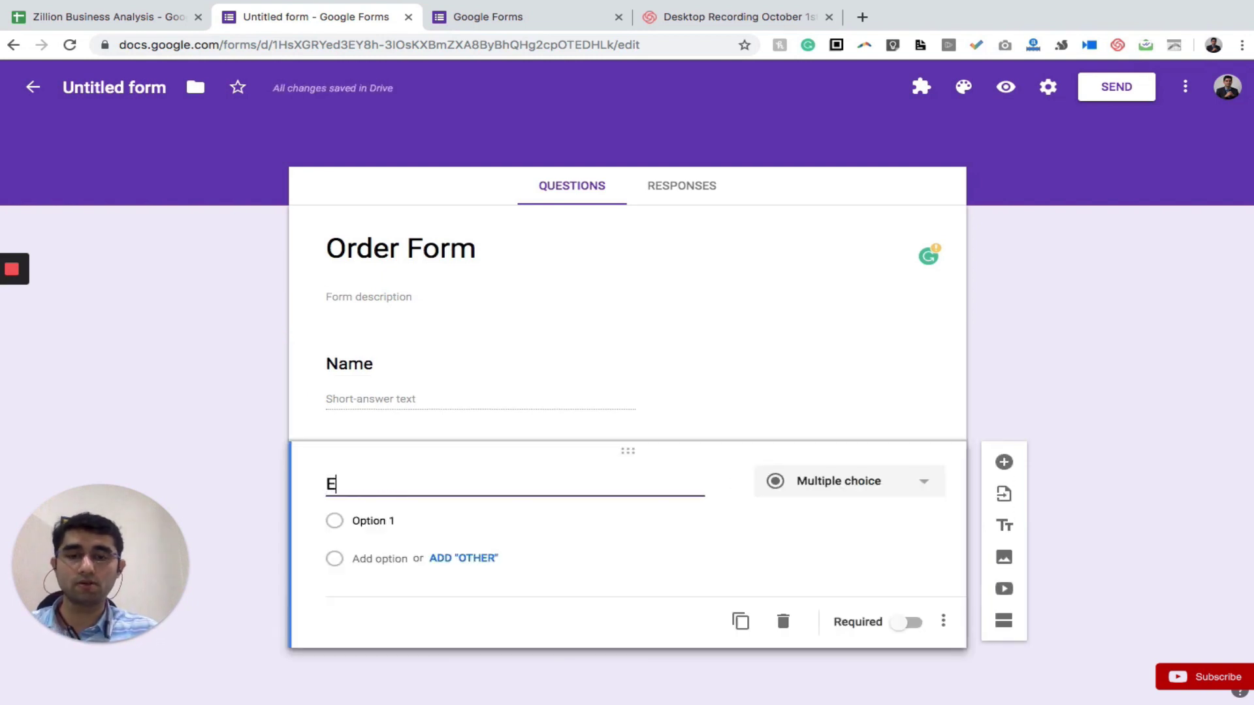
{"action": "type", "text": "mail od"}
{"action": "key", "text": "BackSpace"}
{"action": "key", "text": "BackSpace"}
{"action": "type", "text": "id"}
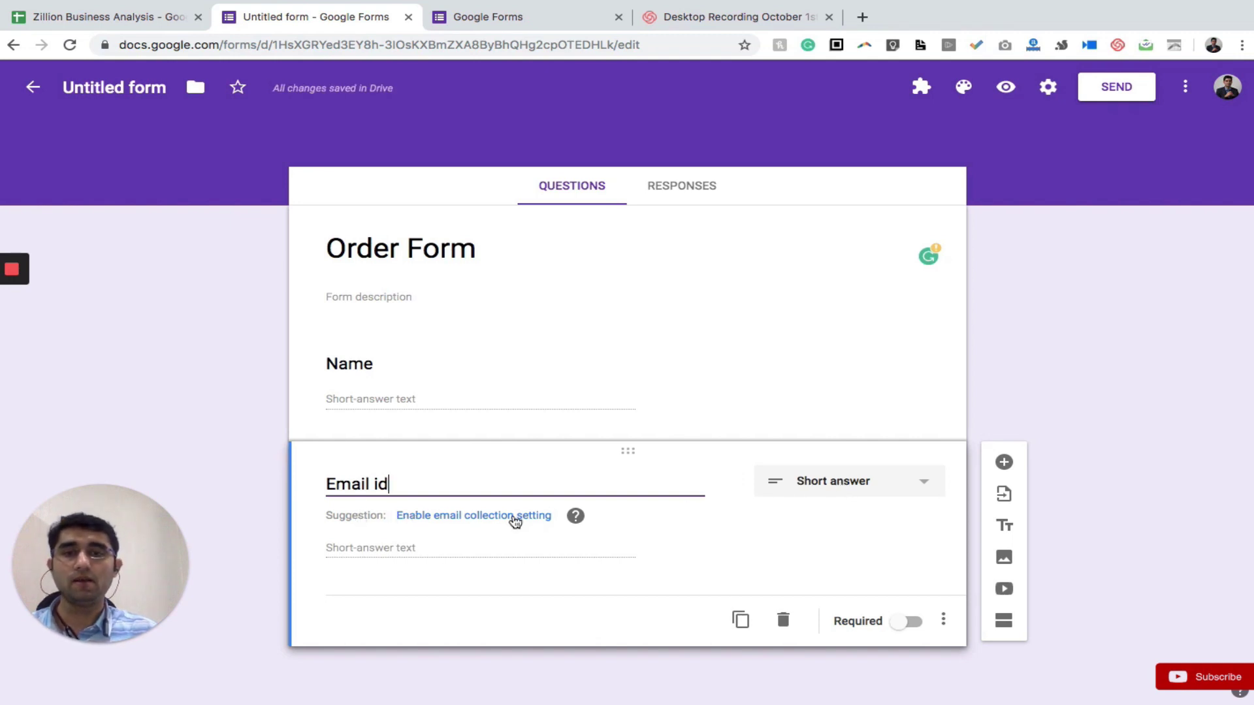
{"action": "mouse_move", "coordinate": [575, 518]}
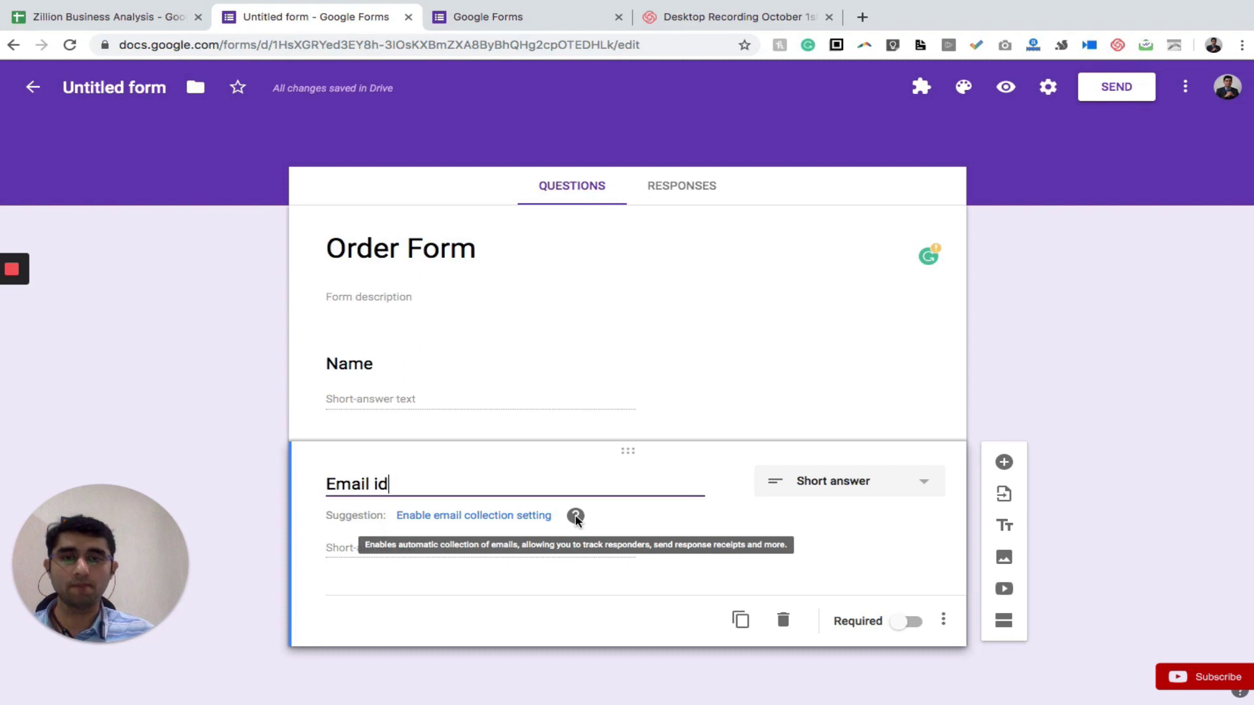
Add a 'Mobile number' question with response validation Number, Is number
{"action": "left_click", "coordinate": [1004, 463]}
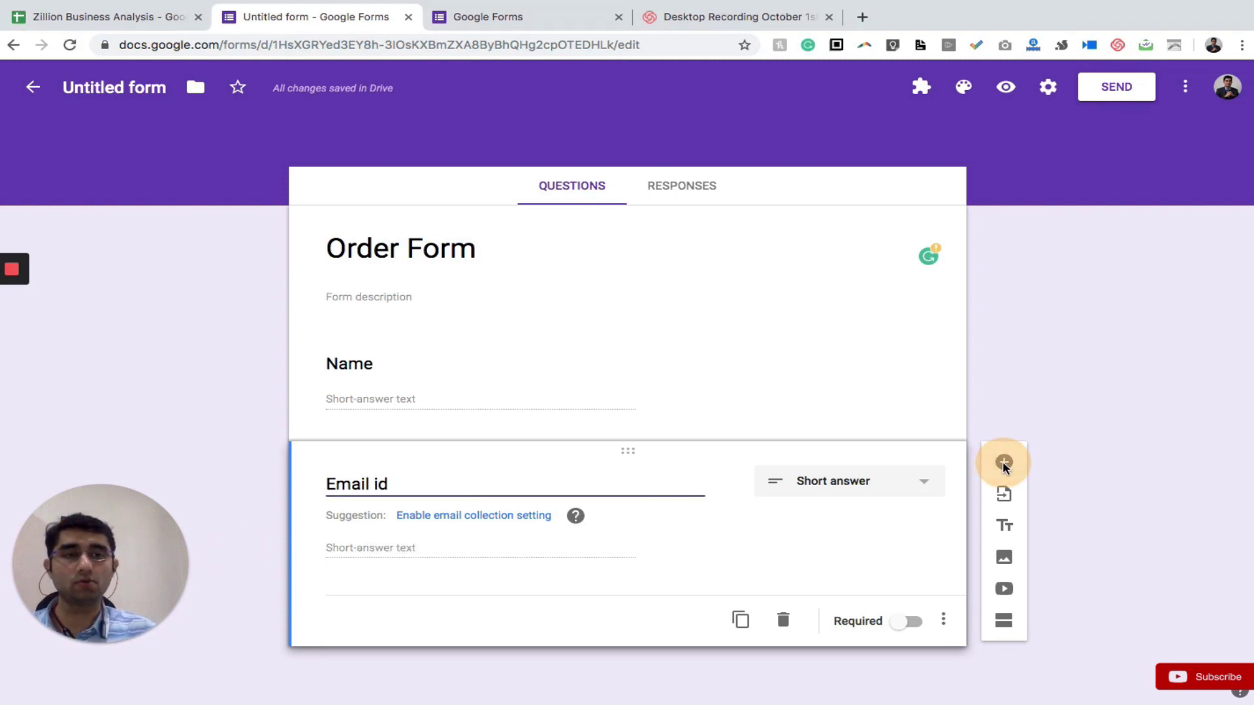
{"action": "left_click", "coordinate": [1043, 469]}
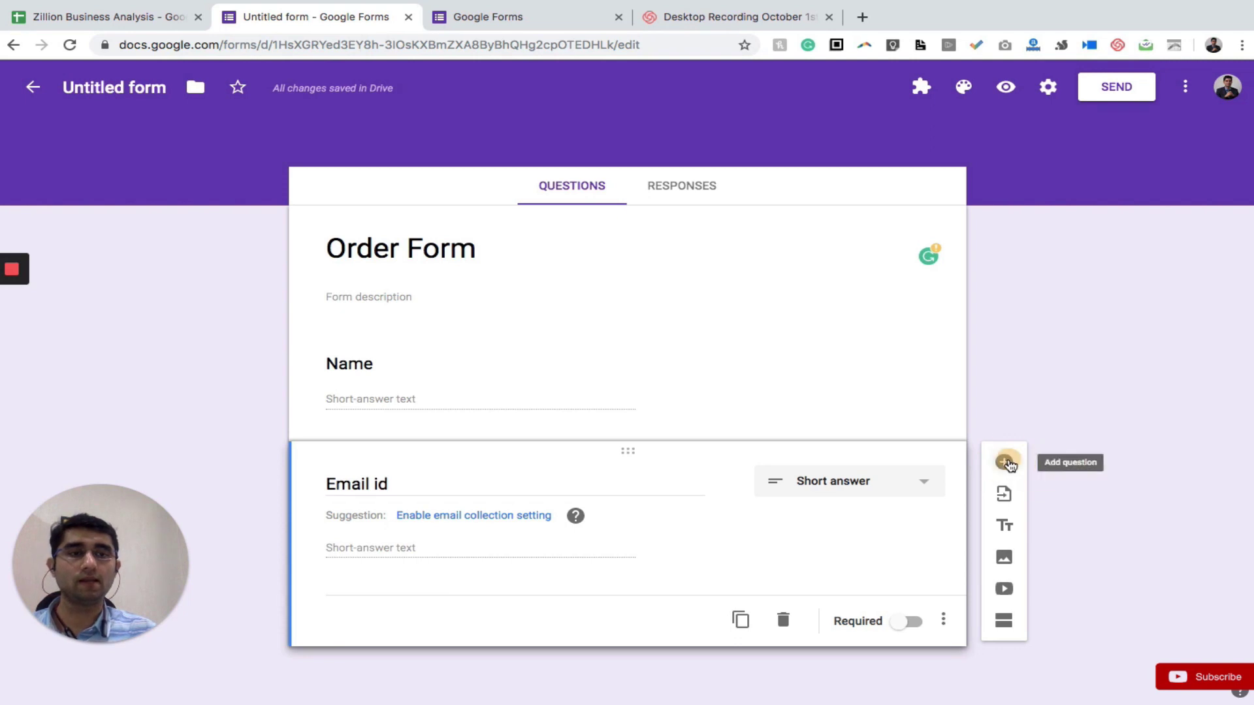
{"action": "left_click", "coordinate": [1006, 463]}
{"action": "type", "text": "Mobile number"}
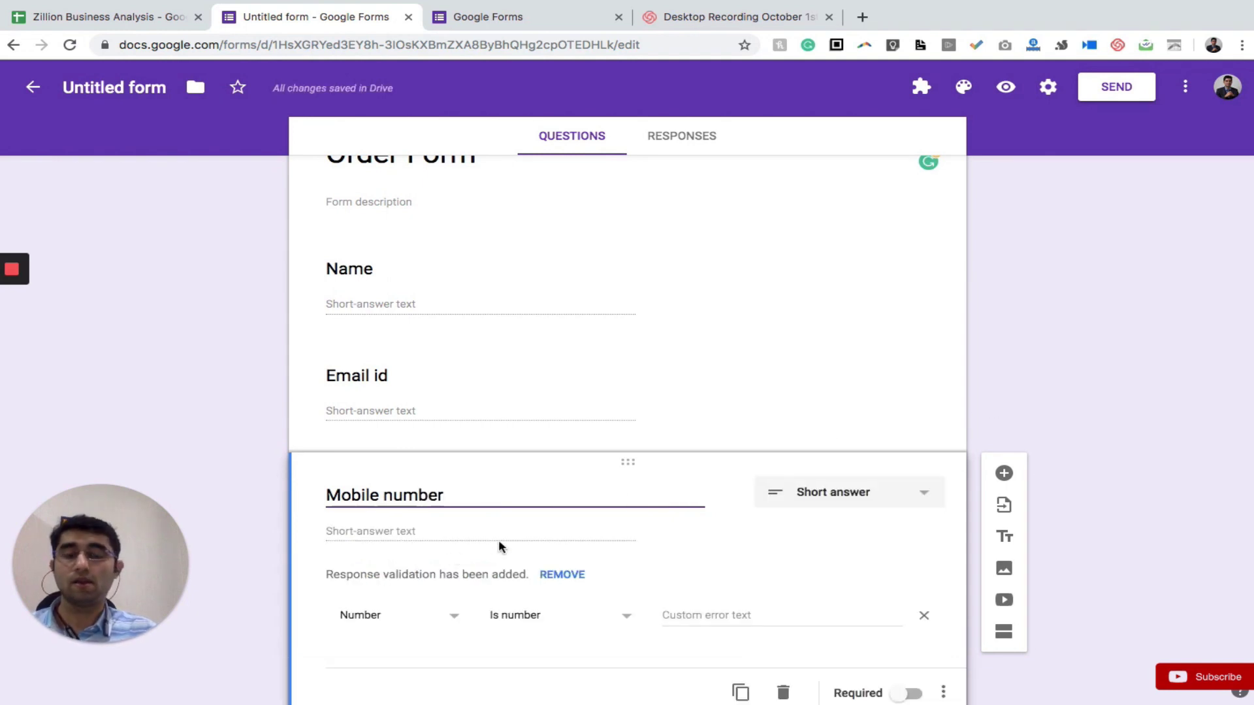
{"action": "left_click", "coordinate": [361, 572]}
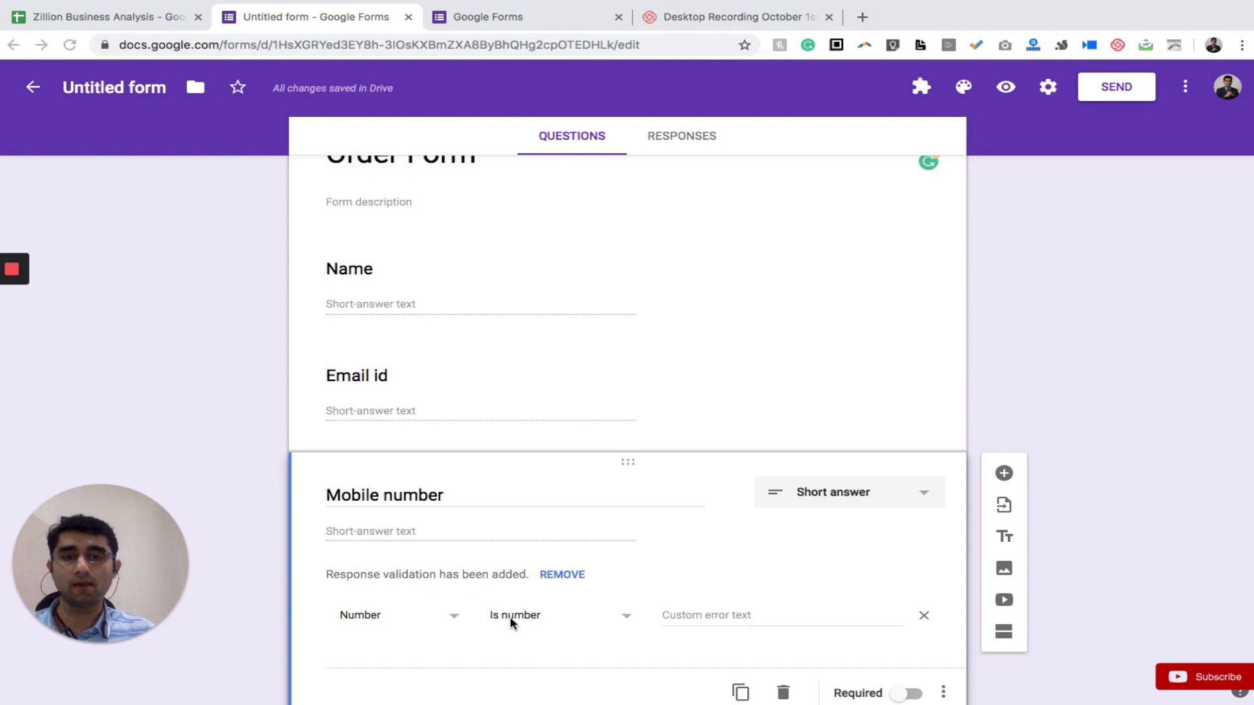
{"action": "left_click", "coordinate": [452, 618]}
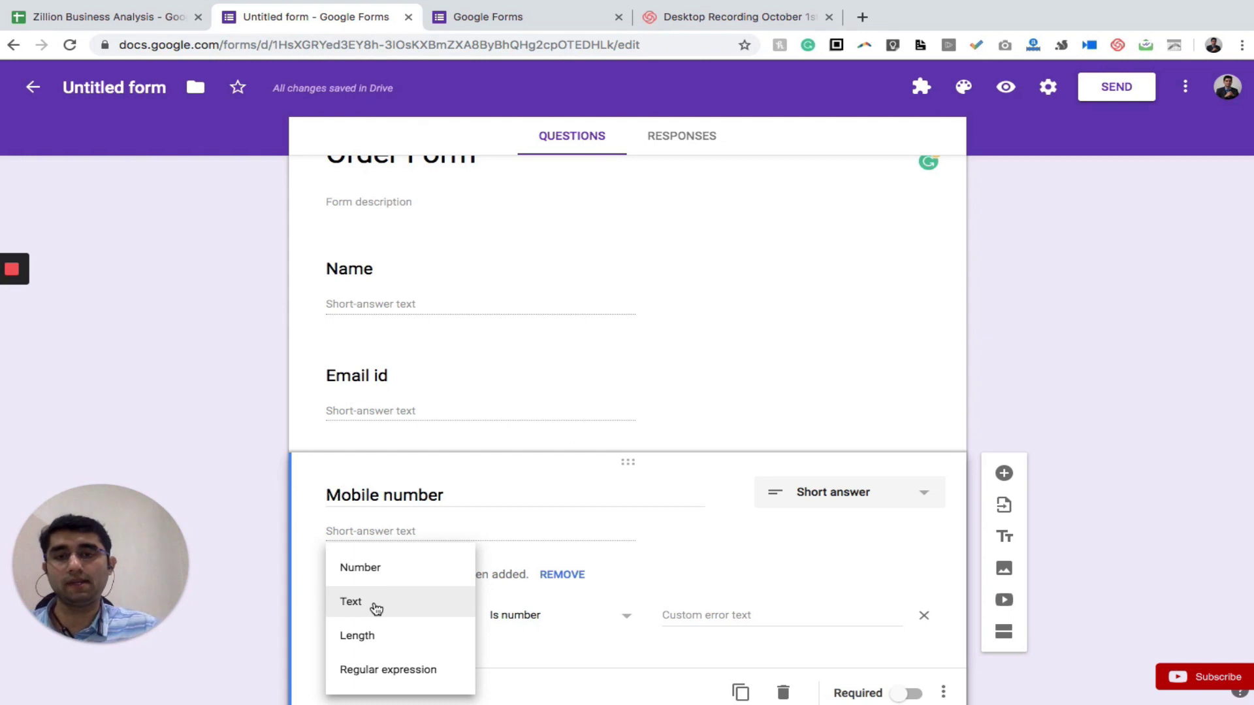
{"action": "left_click", "coordinate": [270, 666]}
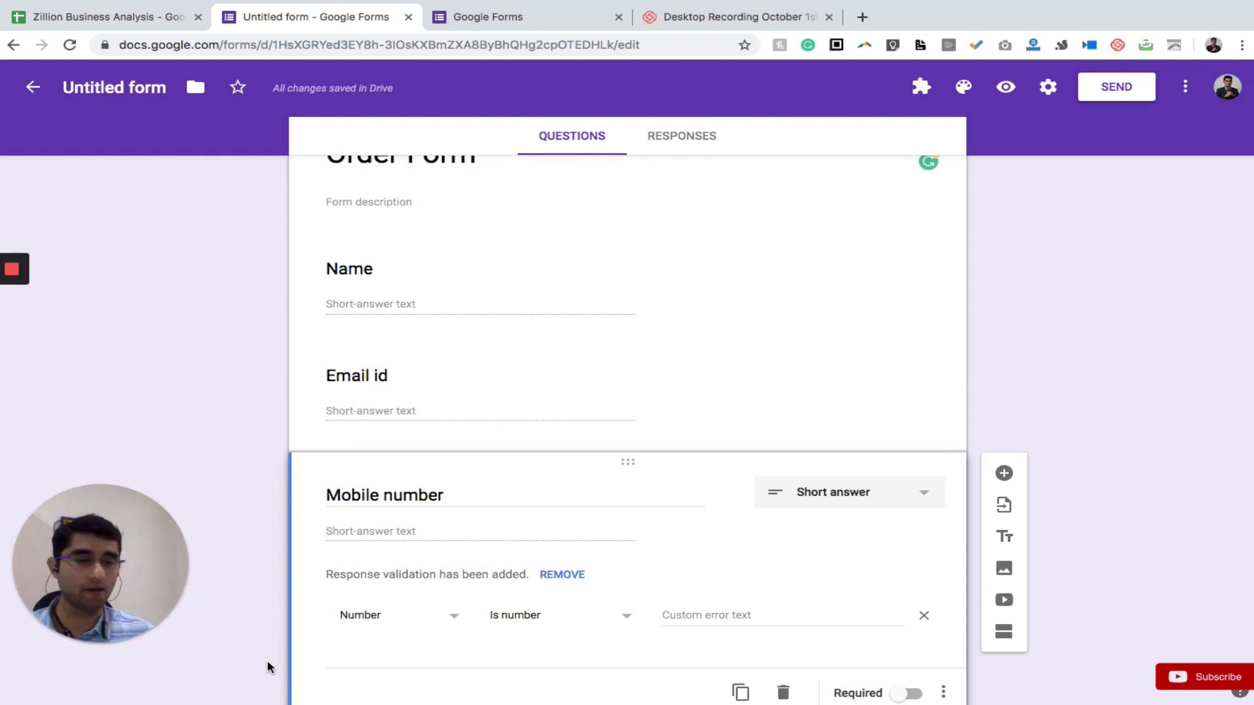
Switch on Required for the Mobile number question
{"action": "scroll", "coordinate": [436, 575], "scroll_direction": "down", "scroll_amount": 2}
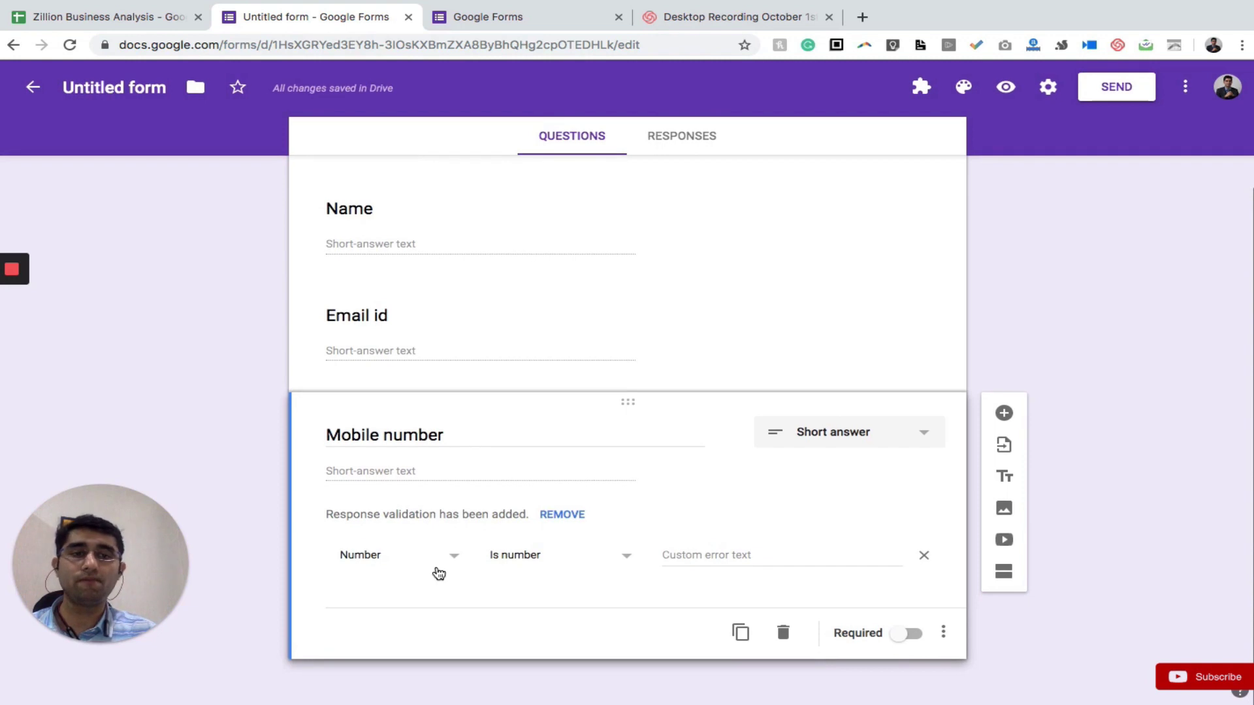
{"action": "left_click", "coordinate": [458, 243]}
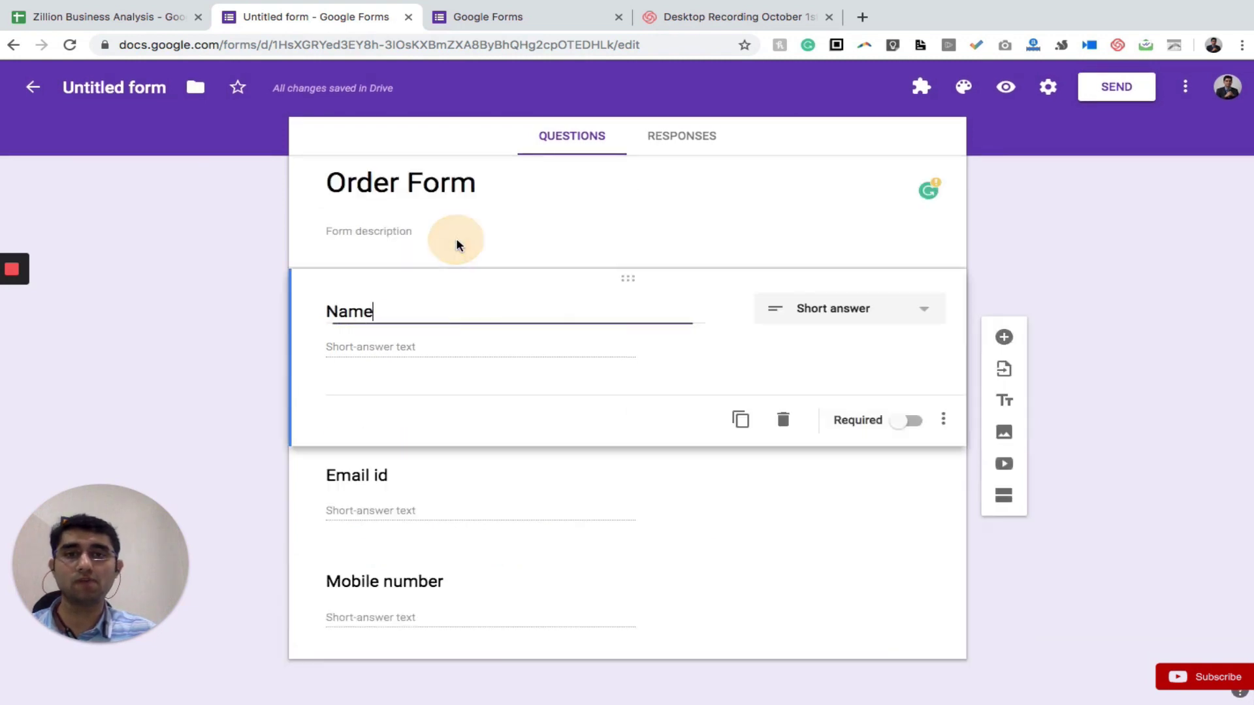
{"action": "left_click", "coordinate": [468, 499]}
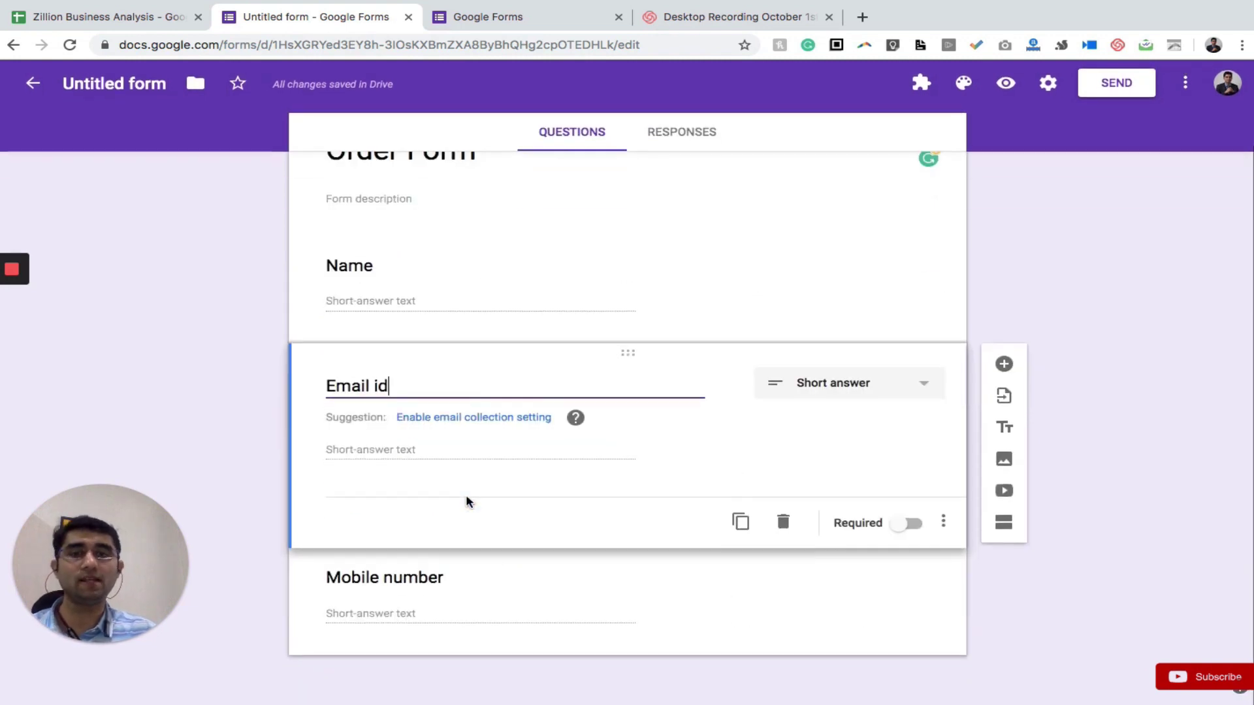
{"action": "left_click", "coordinate": [508, 617]}
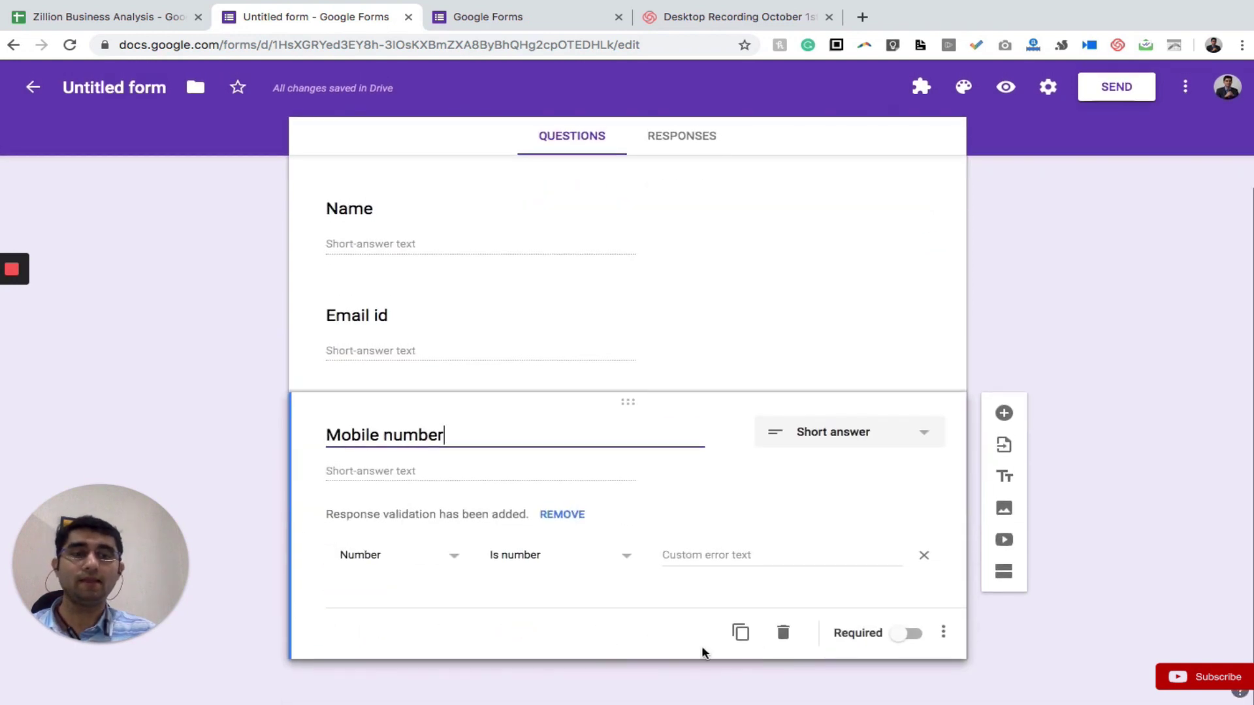
{"action": "left_click", "coordinate": [913, 635]}
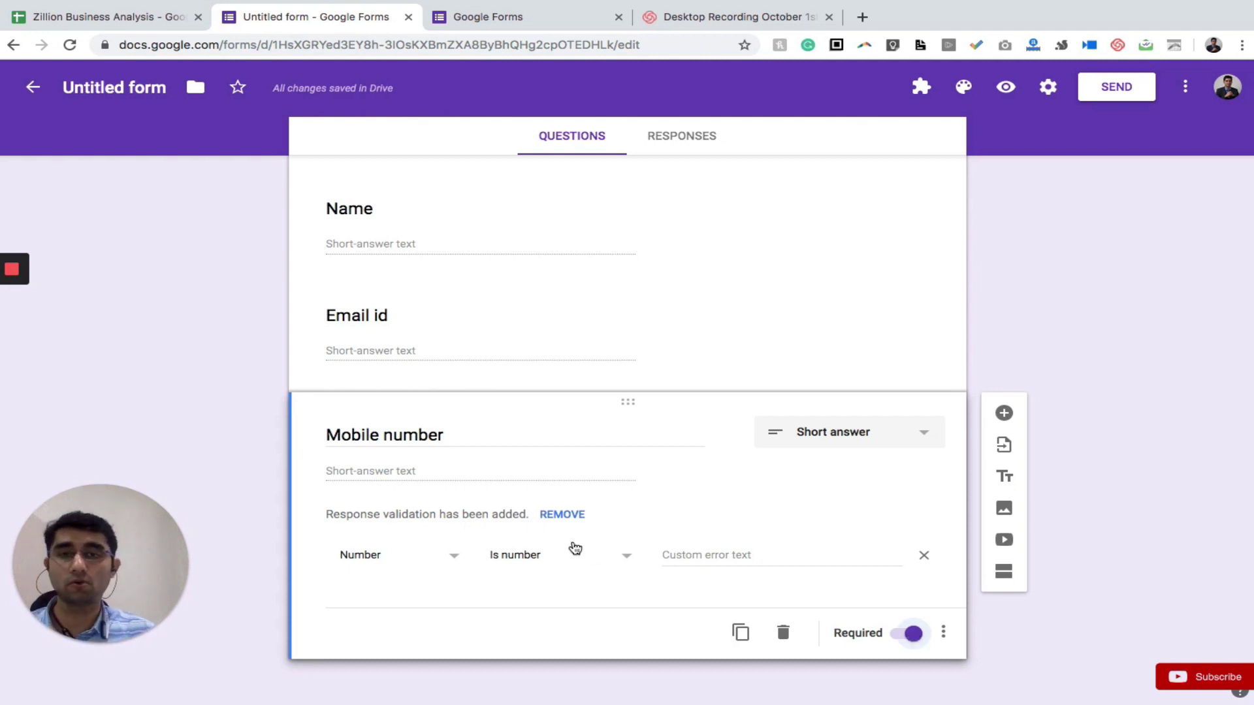
Switch on Required for the Email id and Name questions
{"action": "left_click", "coordinate": [105, 634]}
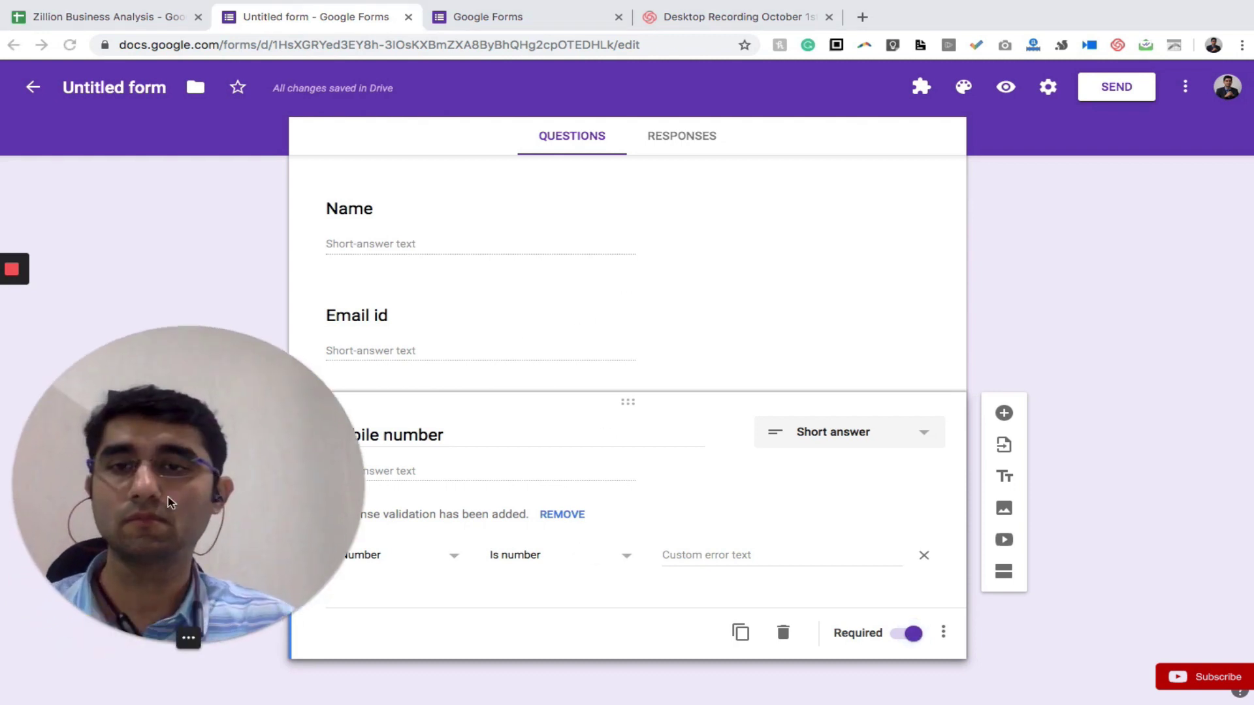
{"action": "left_click_drag", "start_coordinate": [131, 494], "coordinate": [131, 433]}
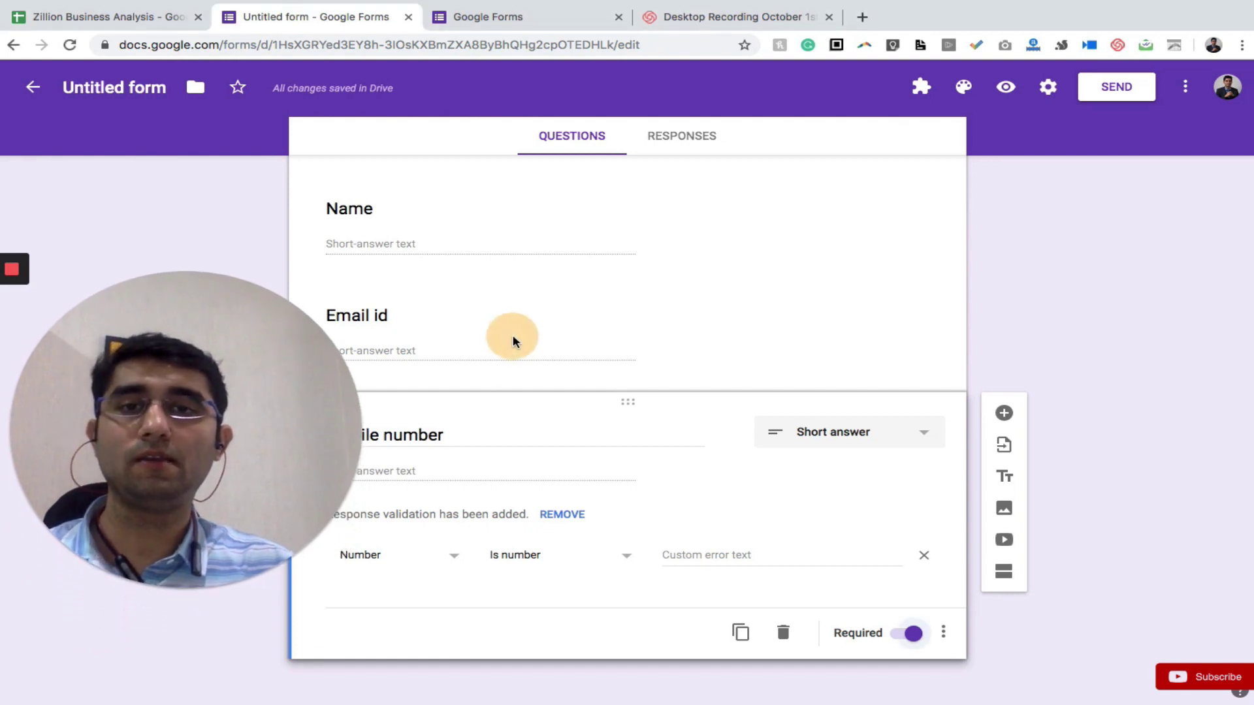
{"action": "left_click", "coordinate": [555, 346]}
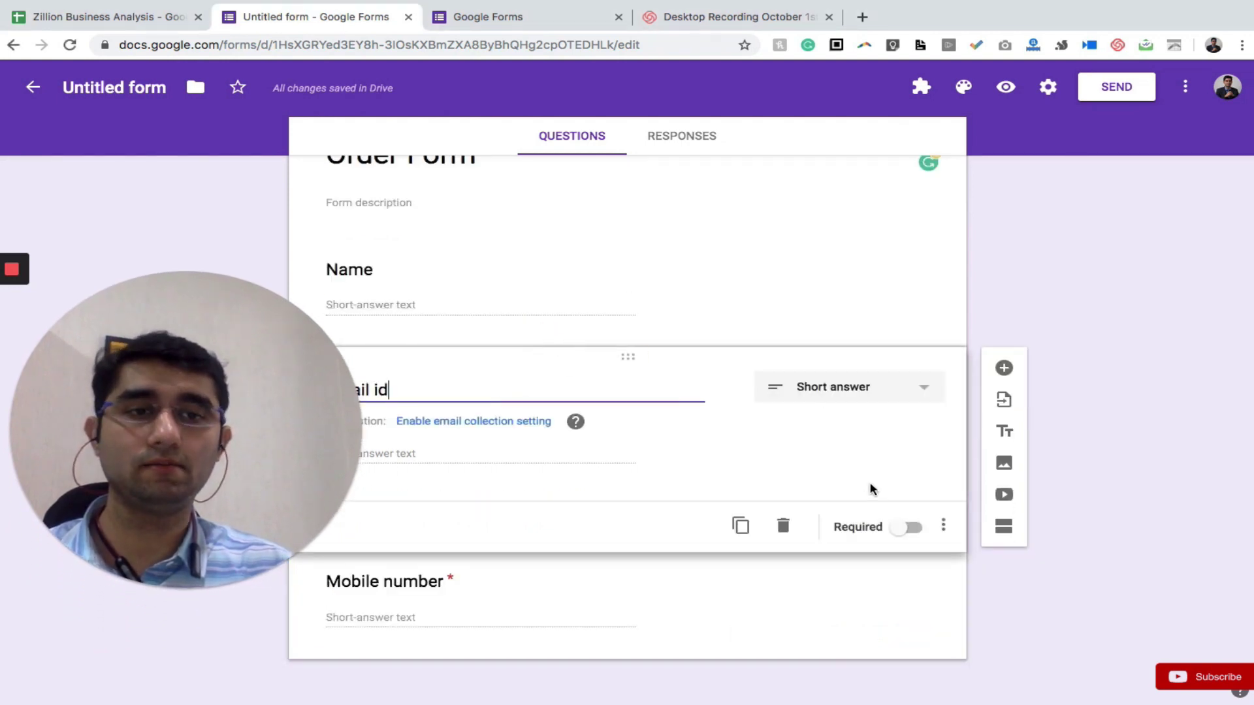
{"action": "left_click", "coordinate": [906, 528]}
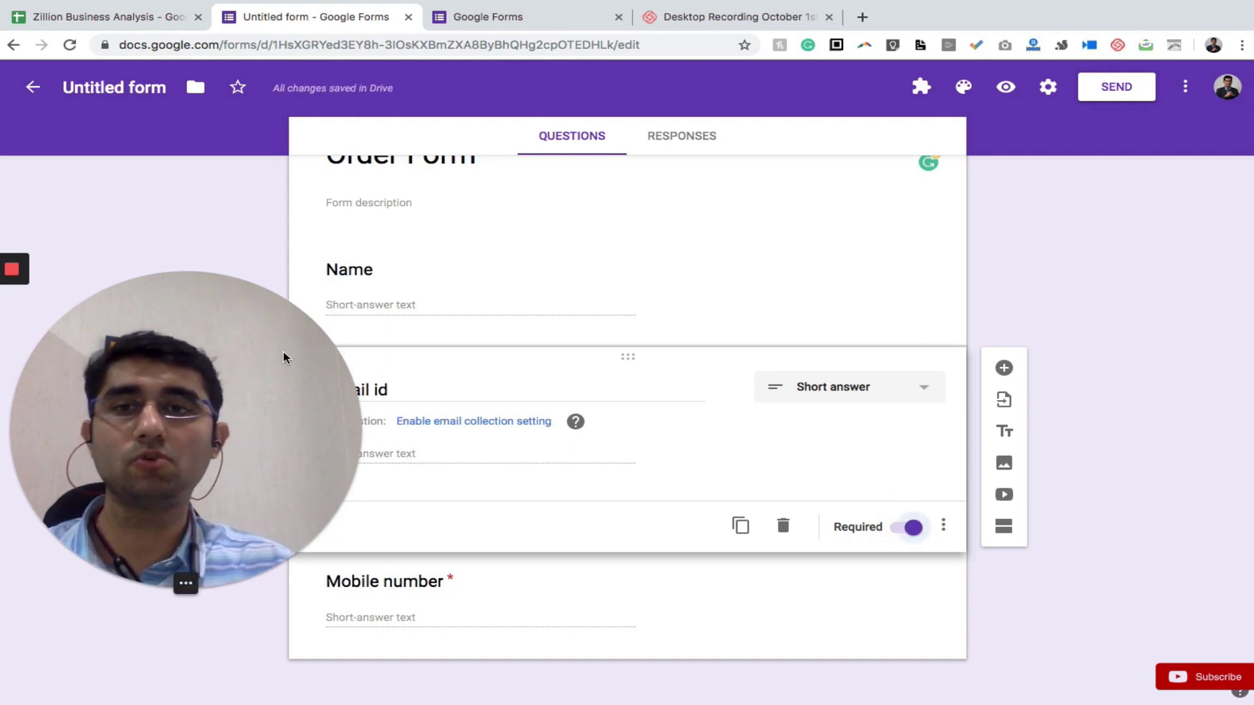
{"action": "left_click_drag", "start_coordinate": [235, 317], "coordinate": [139, 63]}
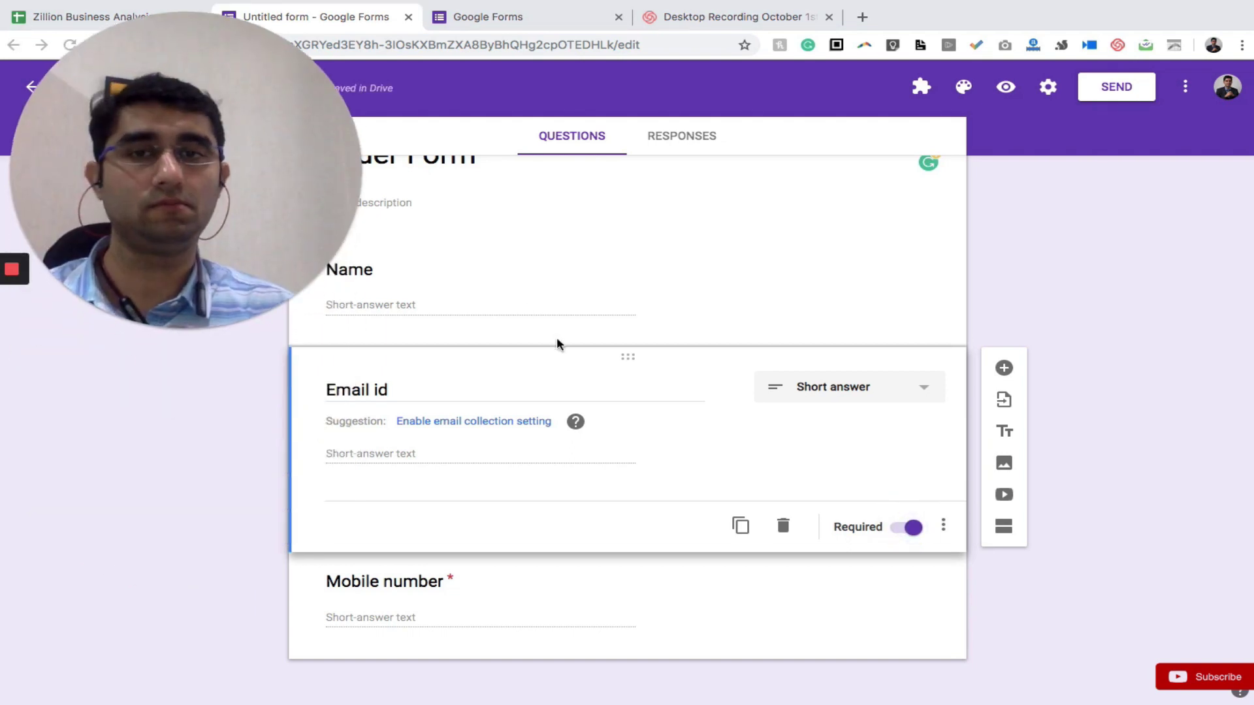
{"action": "left_click", "coordinate": [493, 313]}
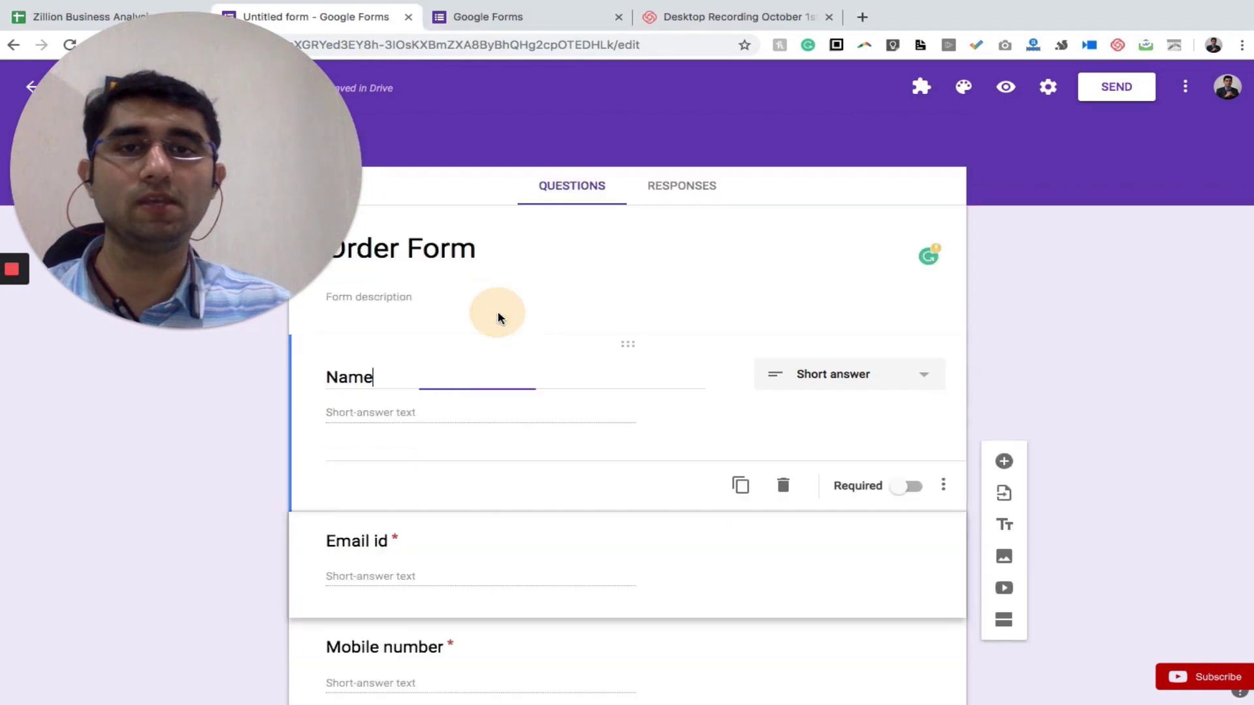
{"action": "left_click", "coordinate": [908, 487]}
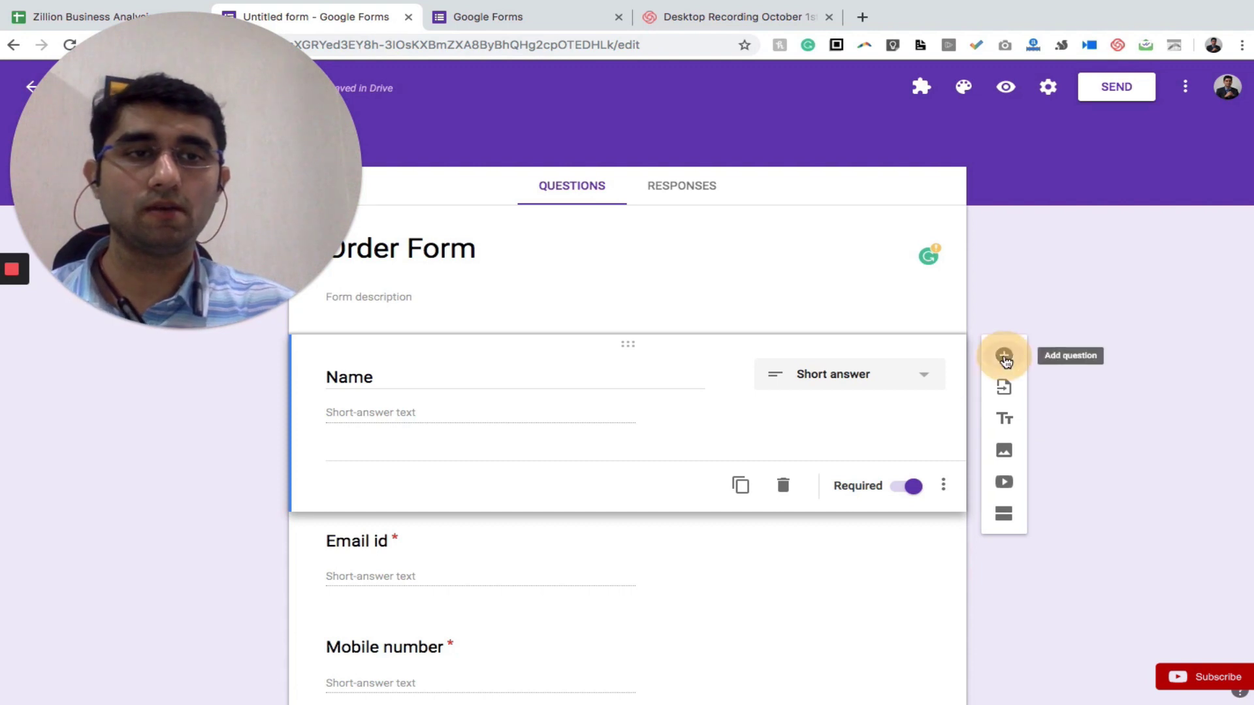
Add a new multiple-choice question and drag it below Email id
{"action": "left_click", "coordinate": [1004, 357]}
{"action": "left_click_drag", "start_coordinate": [470, 451], "coordinate": [460, 660]}
{"action": "scroll", "coordinate": [486, 432], "scroll_direction": "down", "scroll_amount": 3}
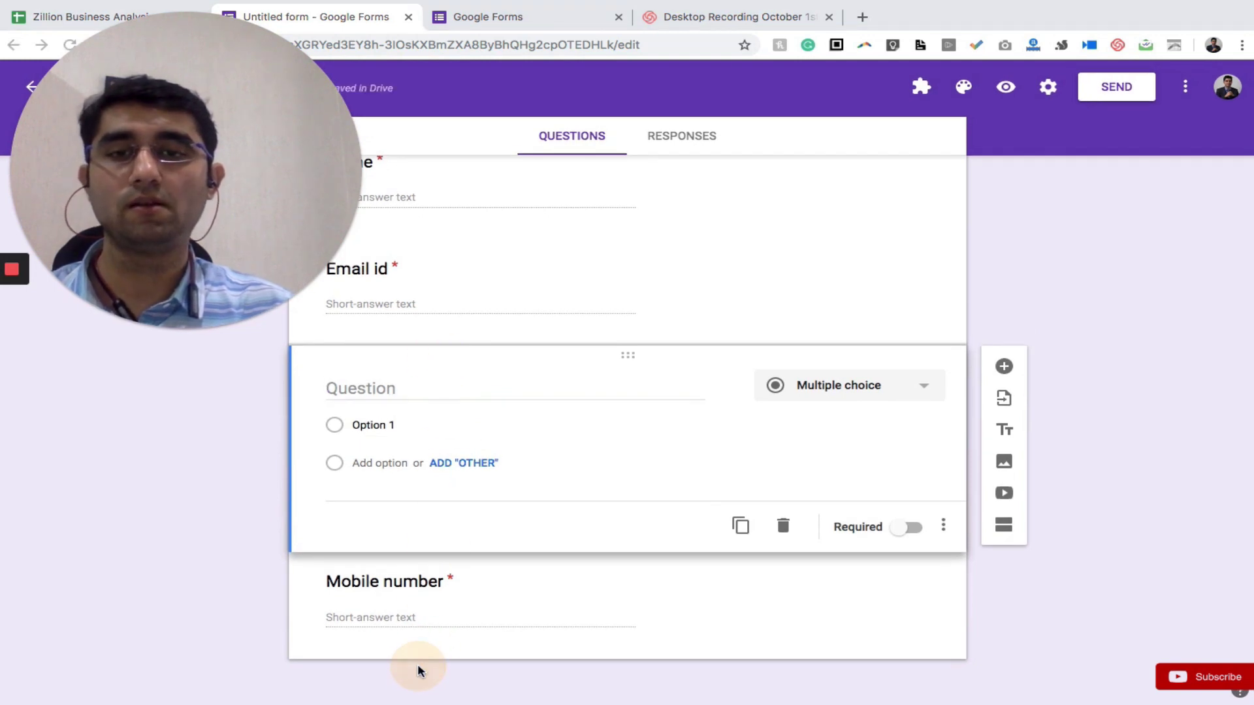
{"action": "left_click", "coordinate": [370, 361]}
{"action": "left_click", "coordinate": [370, 359]}
{"action": "left_click", "coordinate": [399, 390]}
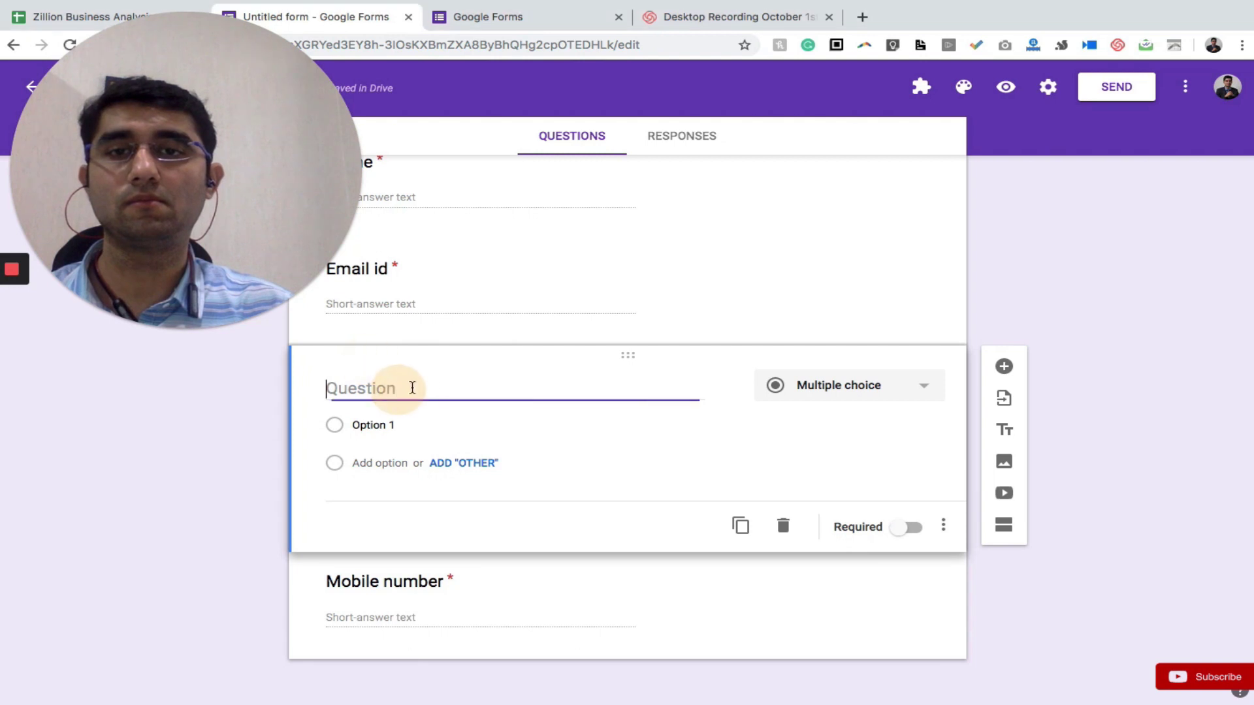
Reorder the cards so Mobile number sits above the new question
{"action": "left_click_drag", "start_coordinate": [462, 361], "coordinate": [465, 644]}
{"action": "left_click", "coordinate": [444, 390]}
{"action": "left_click", "coordinate": [448, 360]}
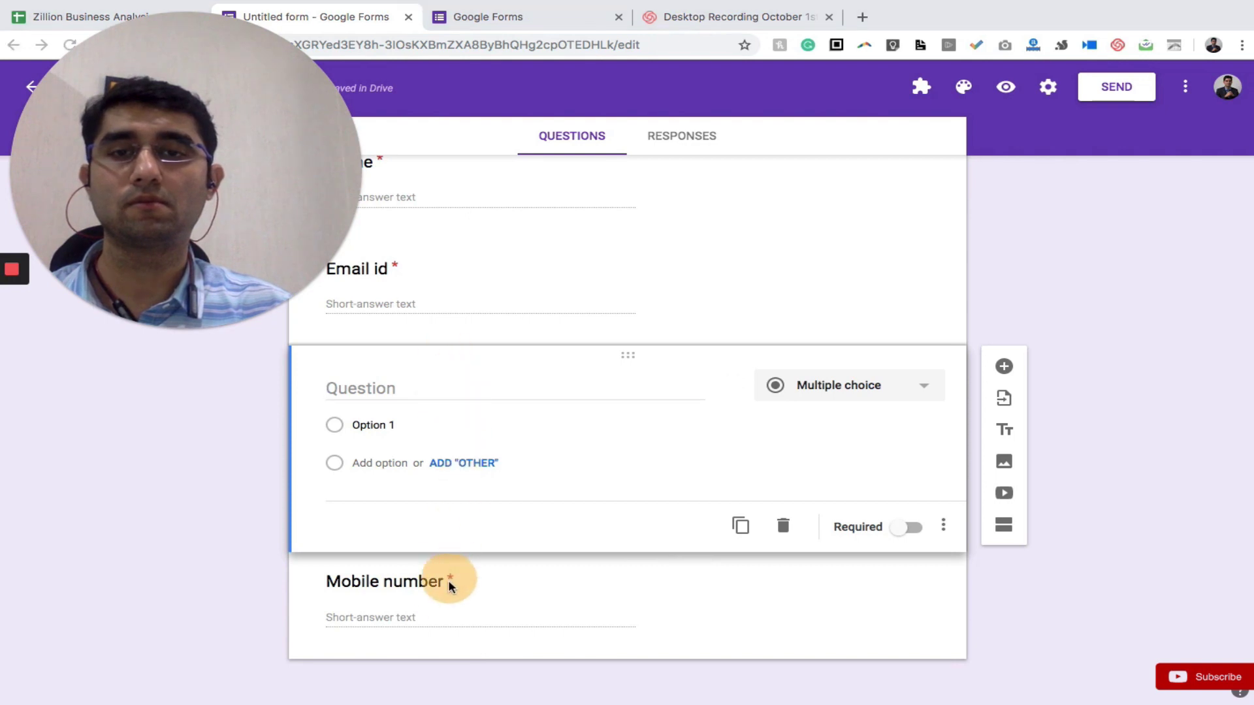
{"action": "left_click", "coordinate": [428, 577]}
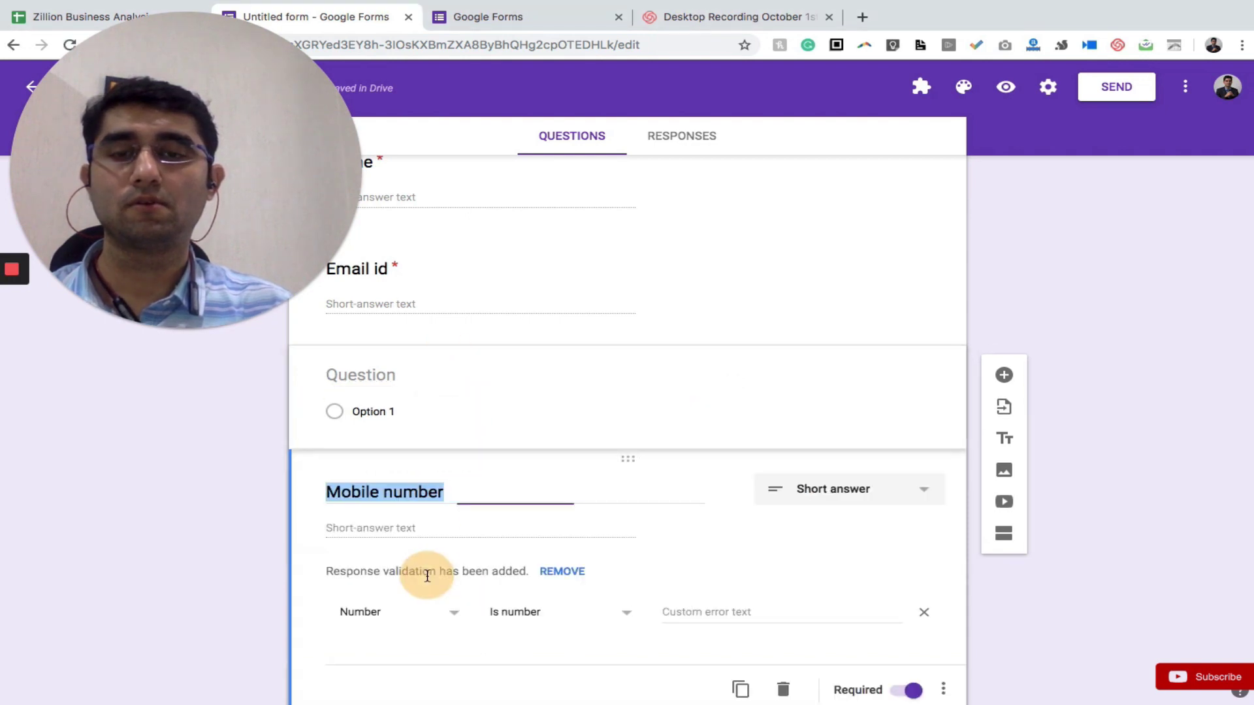
{"action": "left_click_drag", "start_coordinate": [418, 463], "coordinate": [420, 356]}
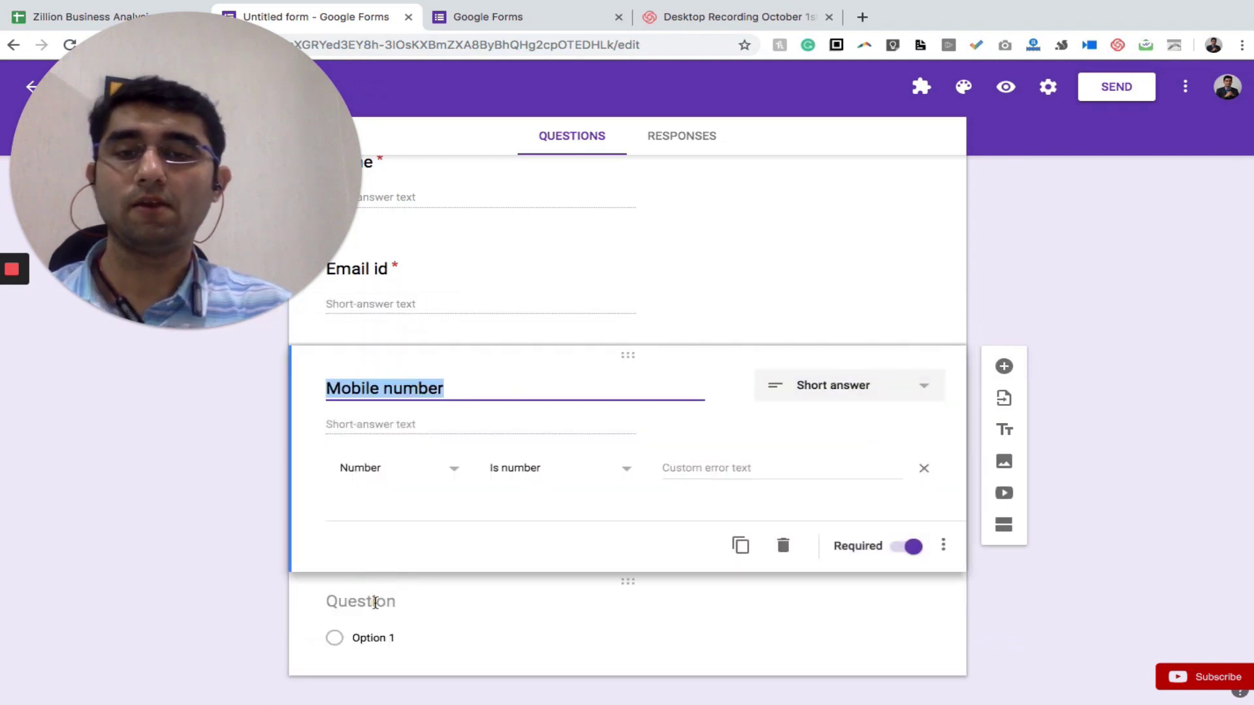
{"action": "left_click", "coordinate": [376, 602]}
Title the question 'Choose the Product', keeping it Multiple choice
{"action": "type", "text": "Choose t"}
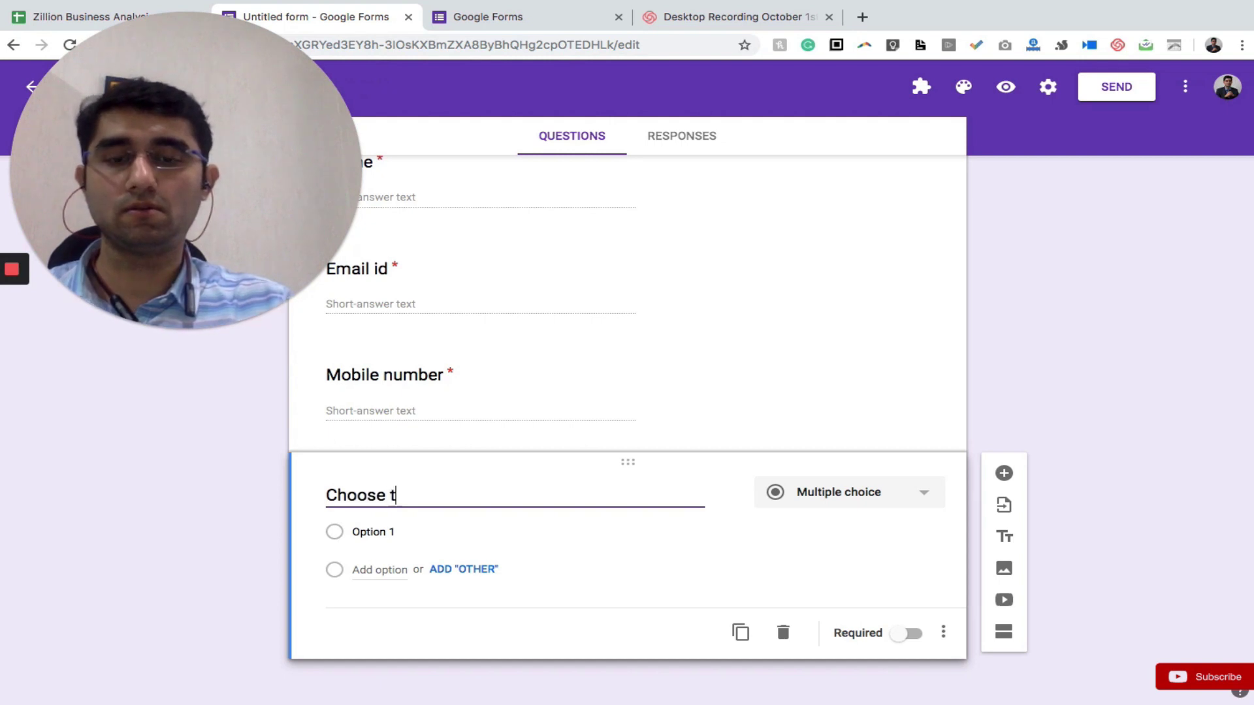
{"action": "type", "text": "he Product"}
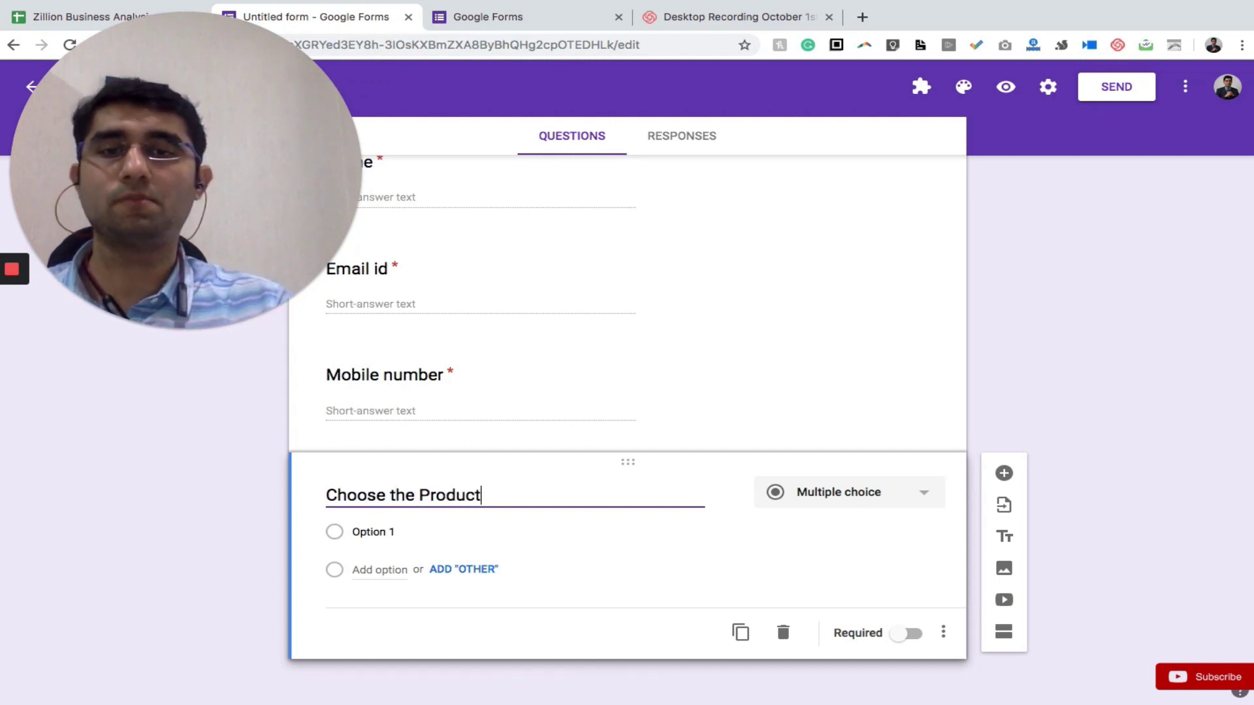
{"action": "left_click", "coordinate": [871, 495]}
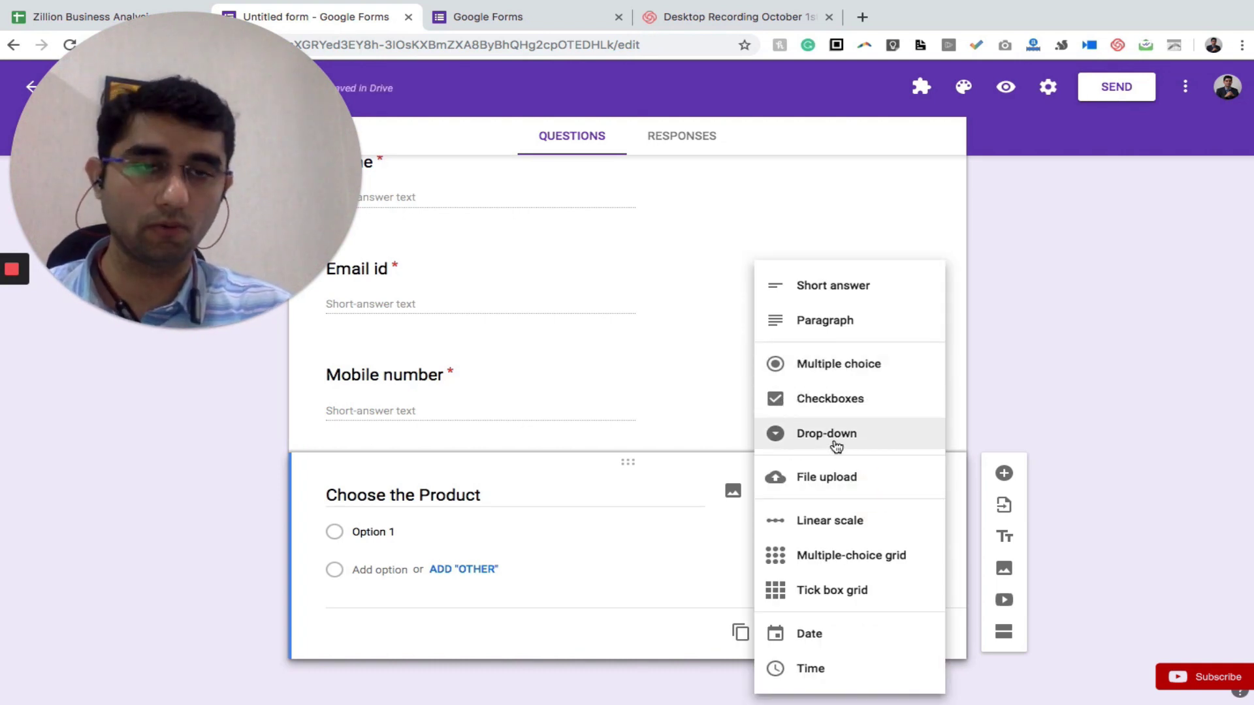
{"action": "left_click", "coordinate": [810, 370]}
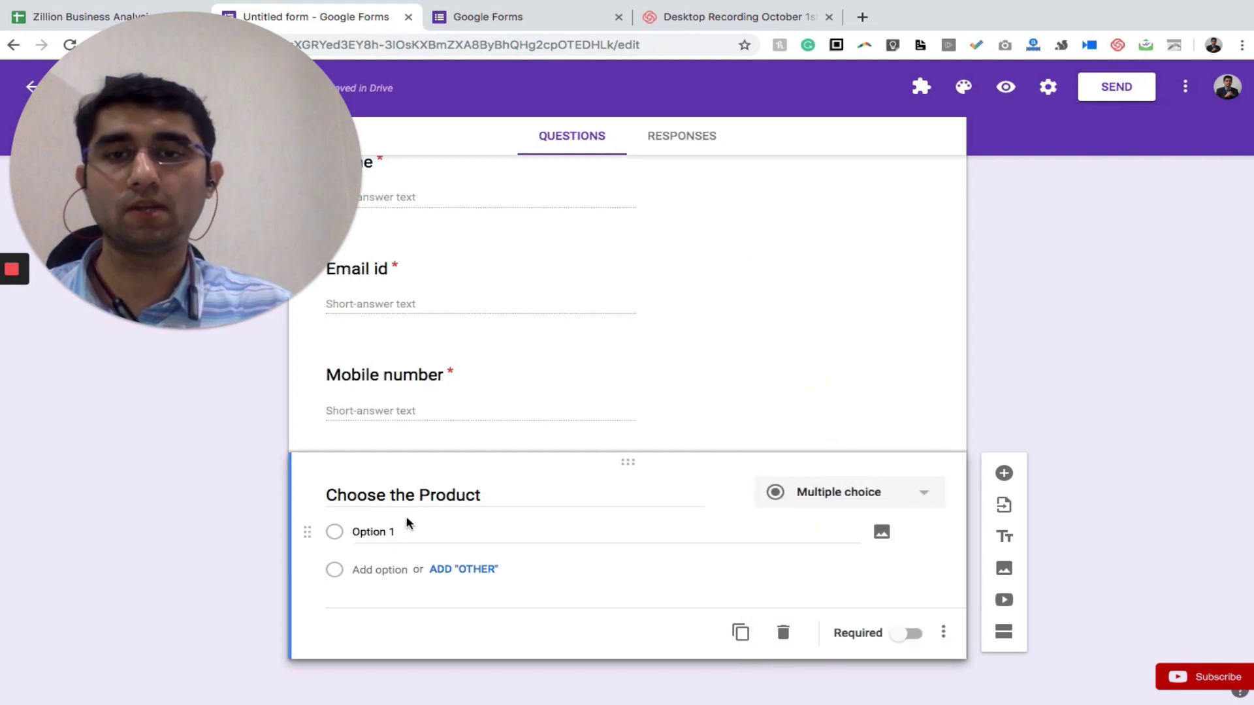
Fill in answer choices Product A, B, C, D and add an Other choice
{"action": "left_click", "coordinate": [388, 533]}
{"action": "type", "text": "Product A"}
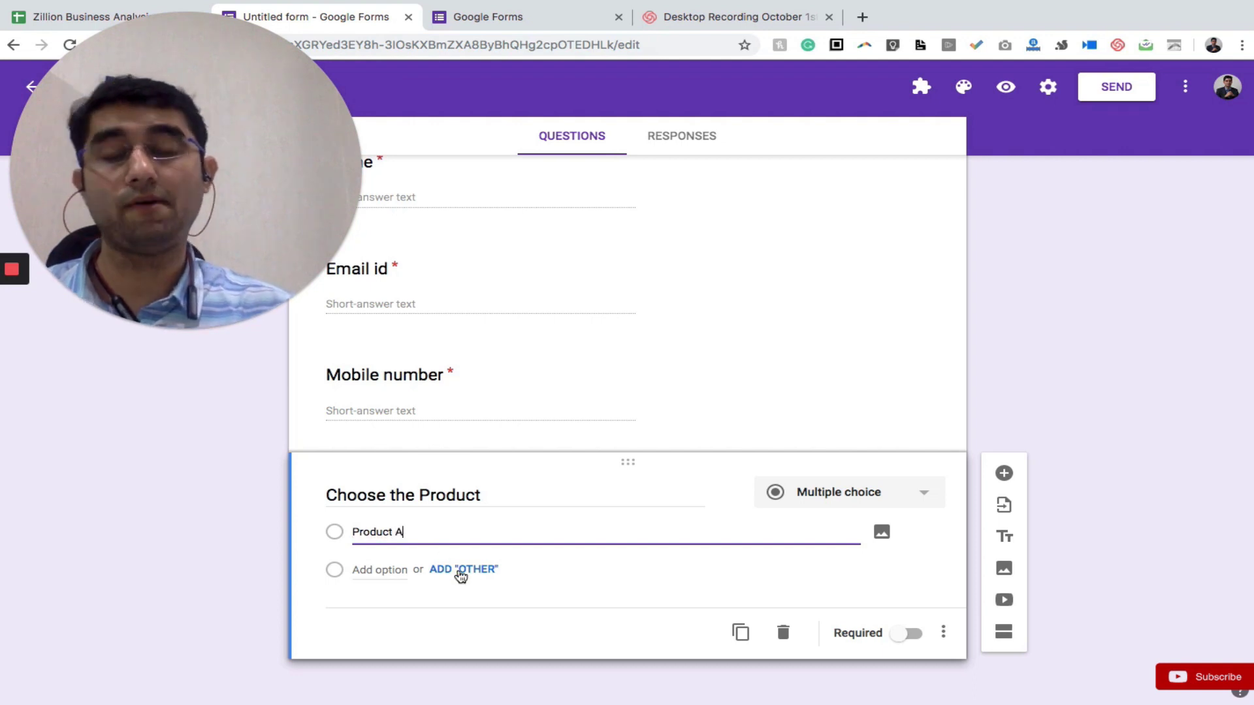
{"action": "left_click", "coordinate": [461, 574]}
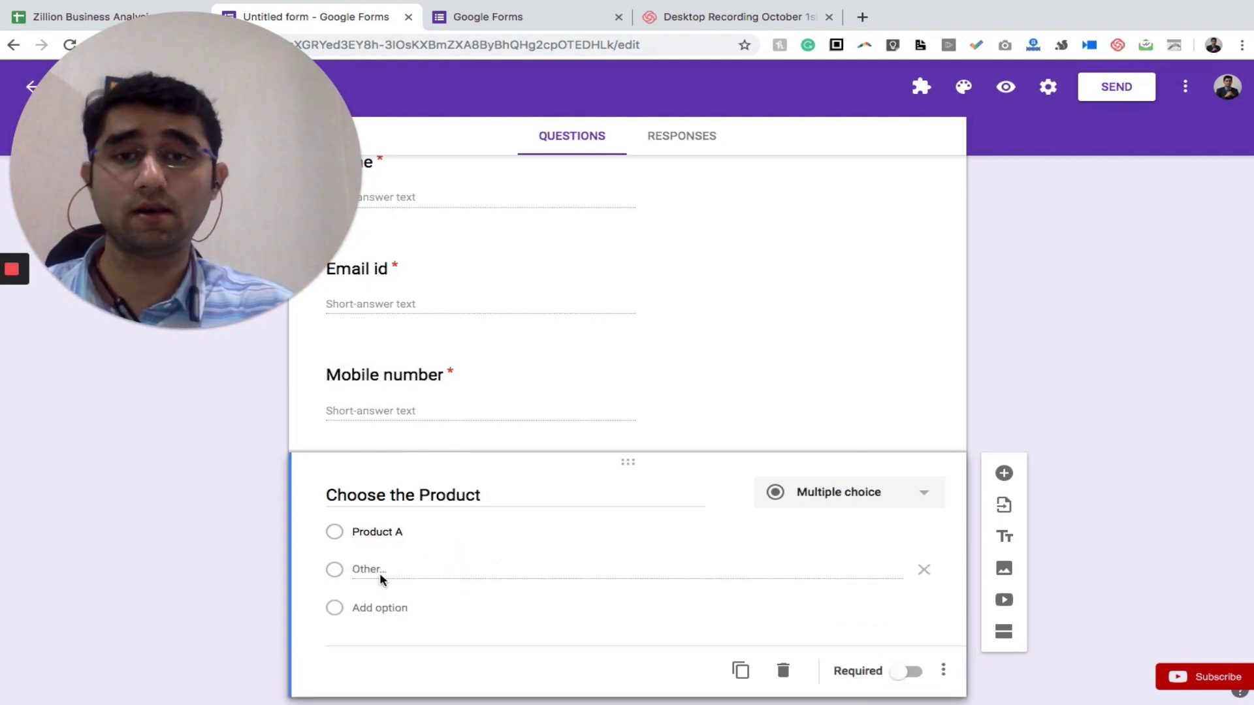
{"action": "left_click", "coordinate": [382, 607]}
{"action": "type", "text": "Product"}
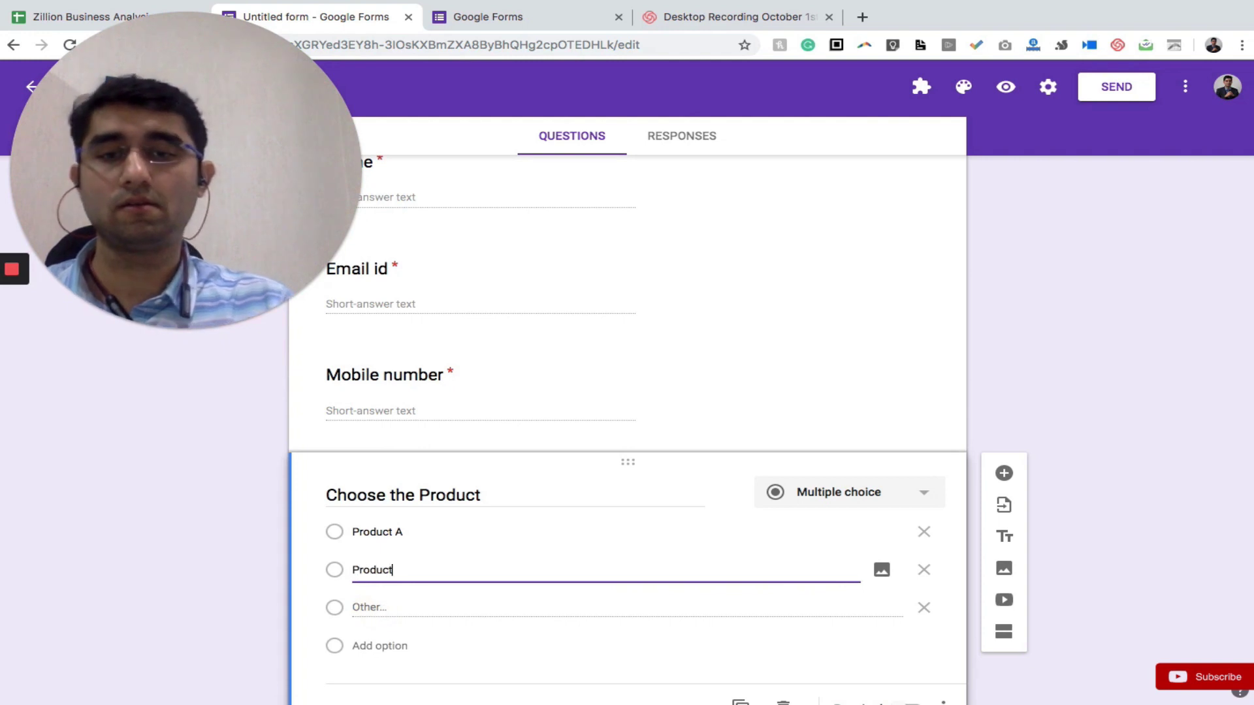
{"action": "left_click", "coordinate": [372, 644]}
{"action": "type", "text": "Product C"}
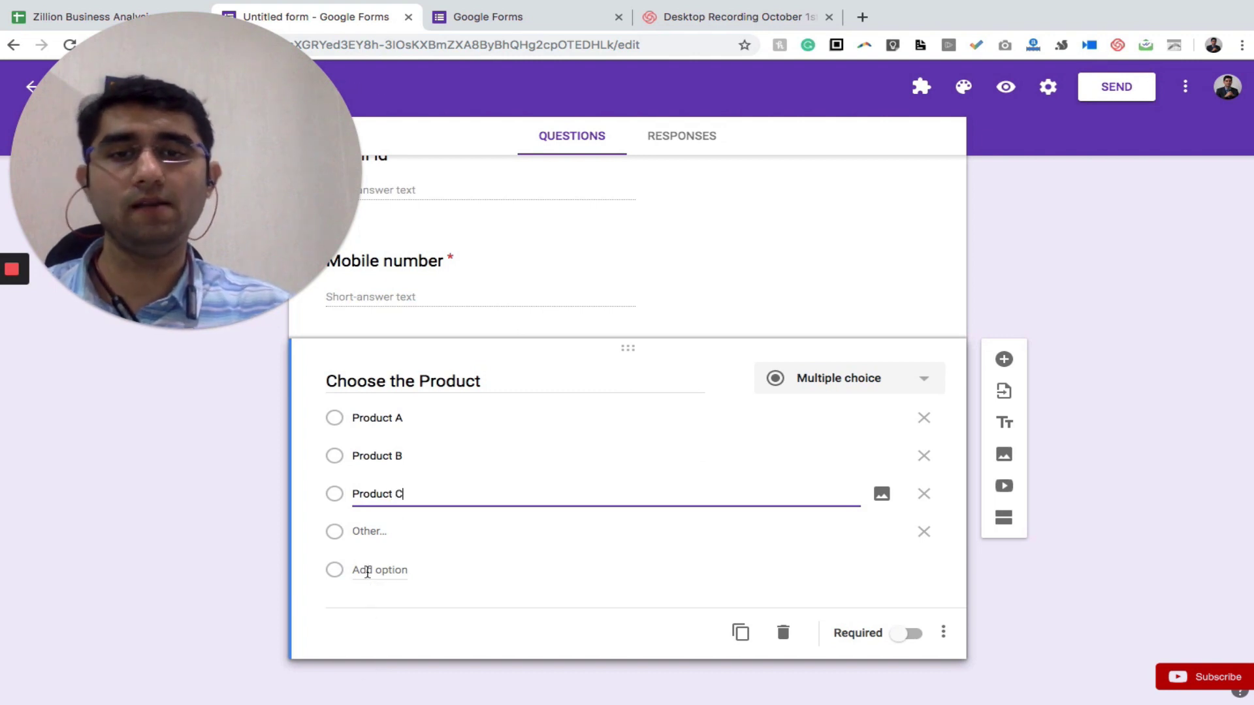
{"action": "left_click", "coordinate": [367, 570]}
{"action": "type", "text": "Product S"}
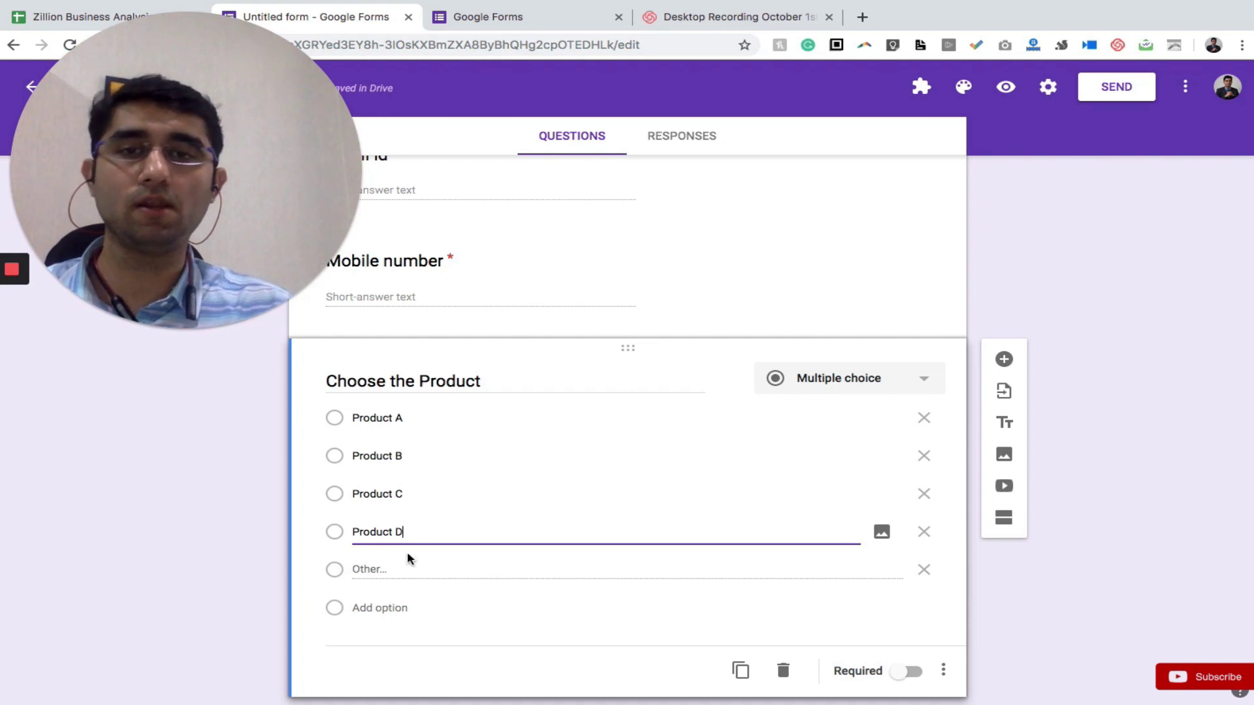
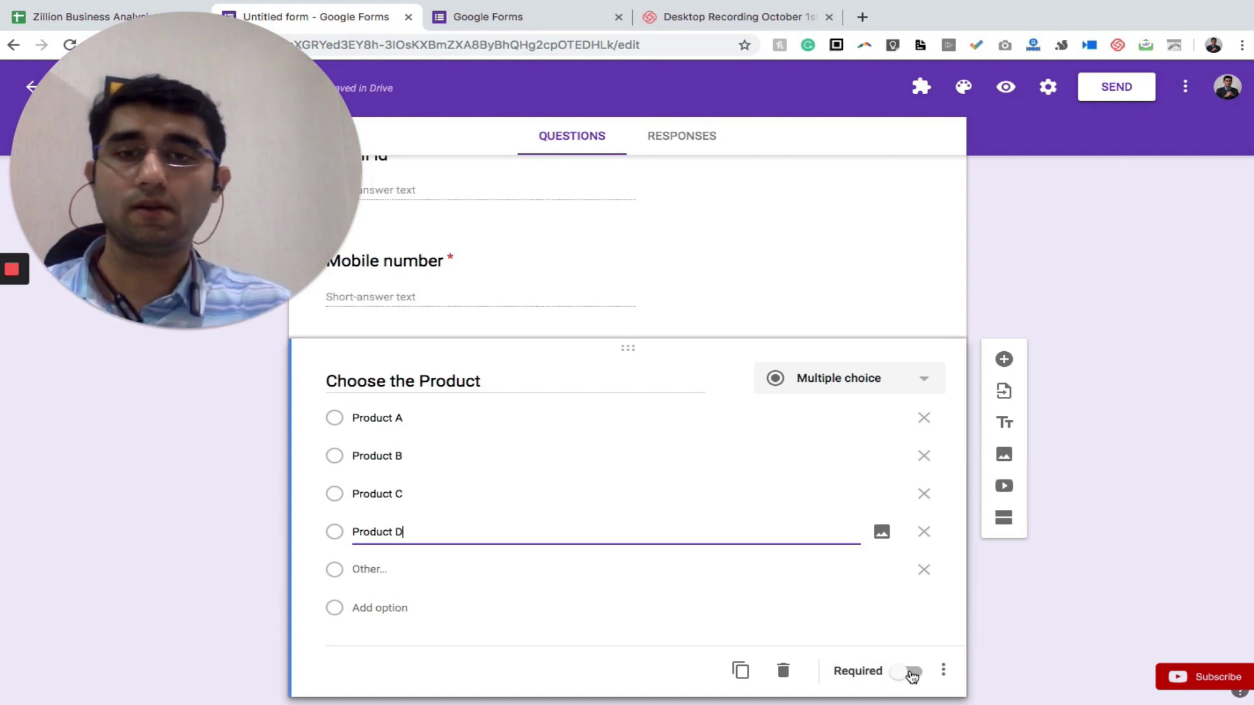
Mark Choose the Product as required and add a new blank question below it
{"action": "left_click", "coordinate": [912, 672]}
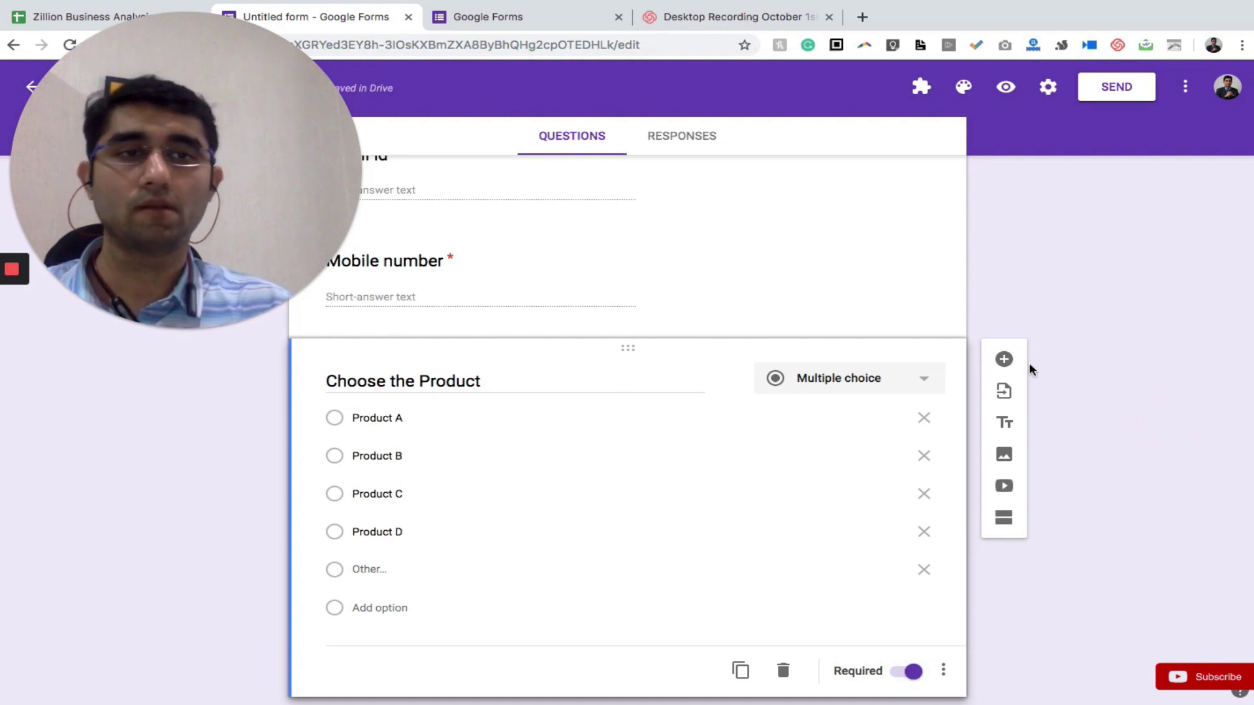
{"action": "left_click", "coordinate": [1005, 360]}
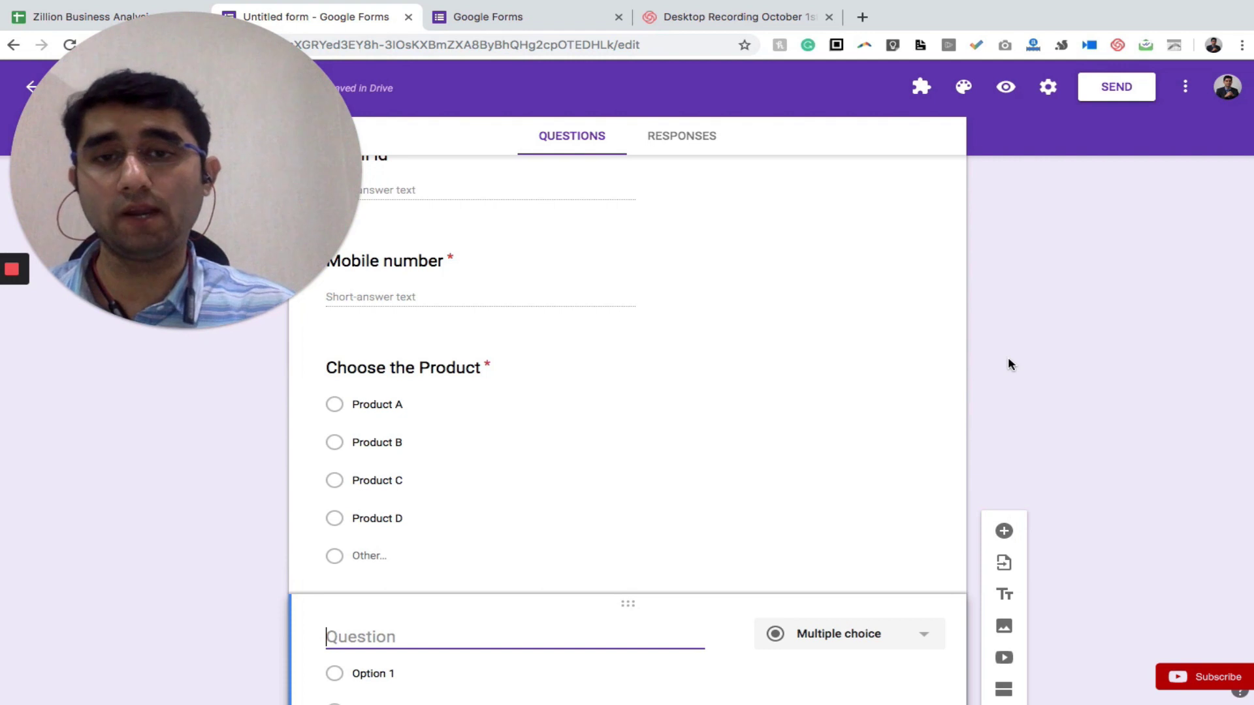
Title the new question 'How much quantity is required?' and switch on Required
{"action": "scroll", "coordinate": [1009, 364], "scroll_direction": "down", "scroll_amount": 3}
{"action": "type", "text": "Quant"}
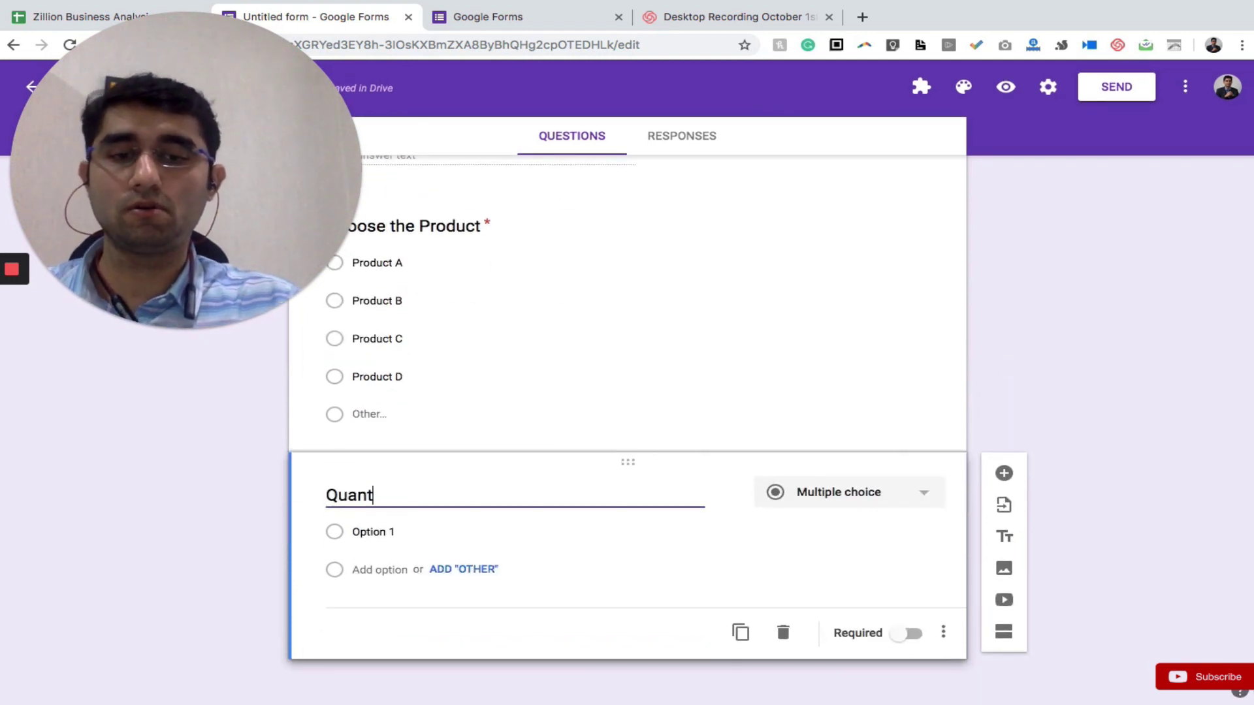
{"action": "type", "text": "ity"}
{"action": "key", "text": "ctrl+a"}
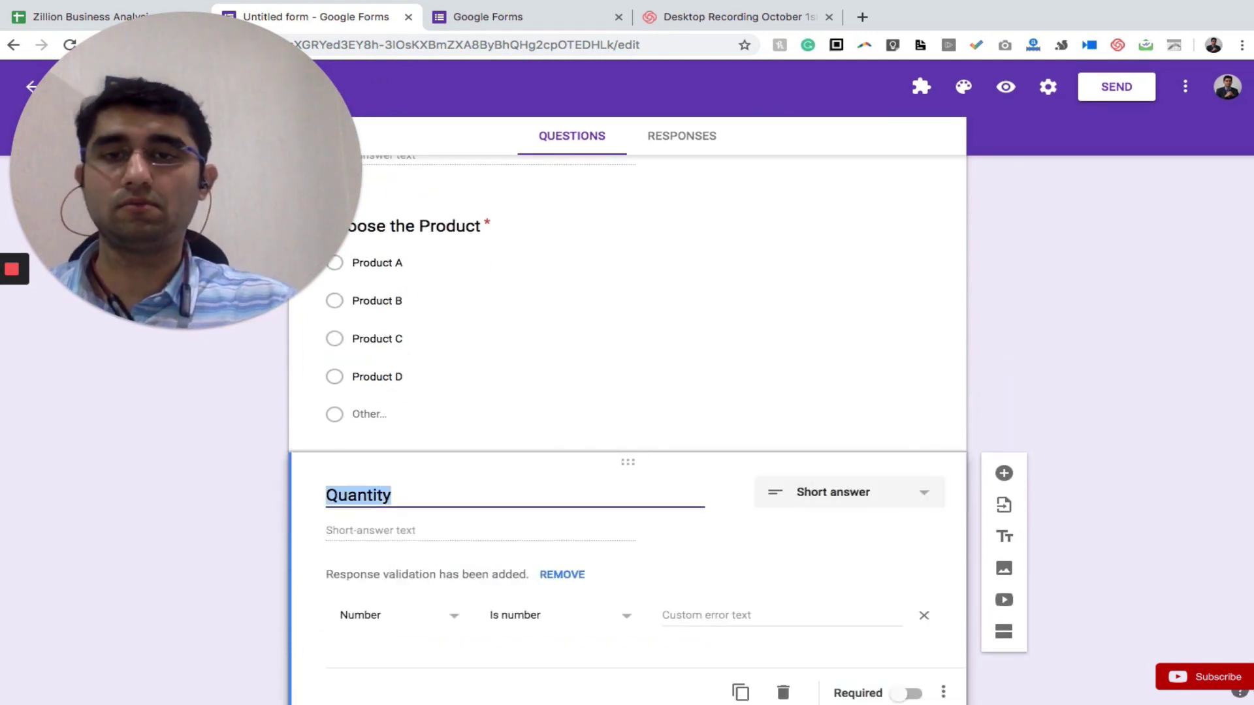
{"action": "type", "text": "How much quantity "}
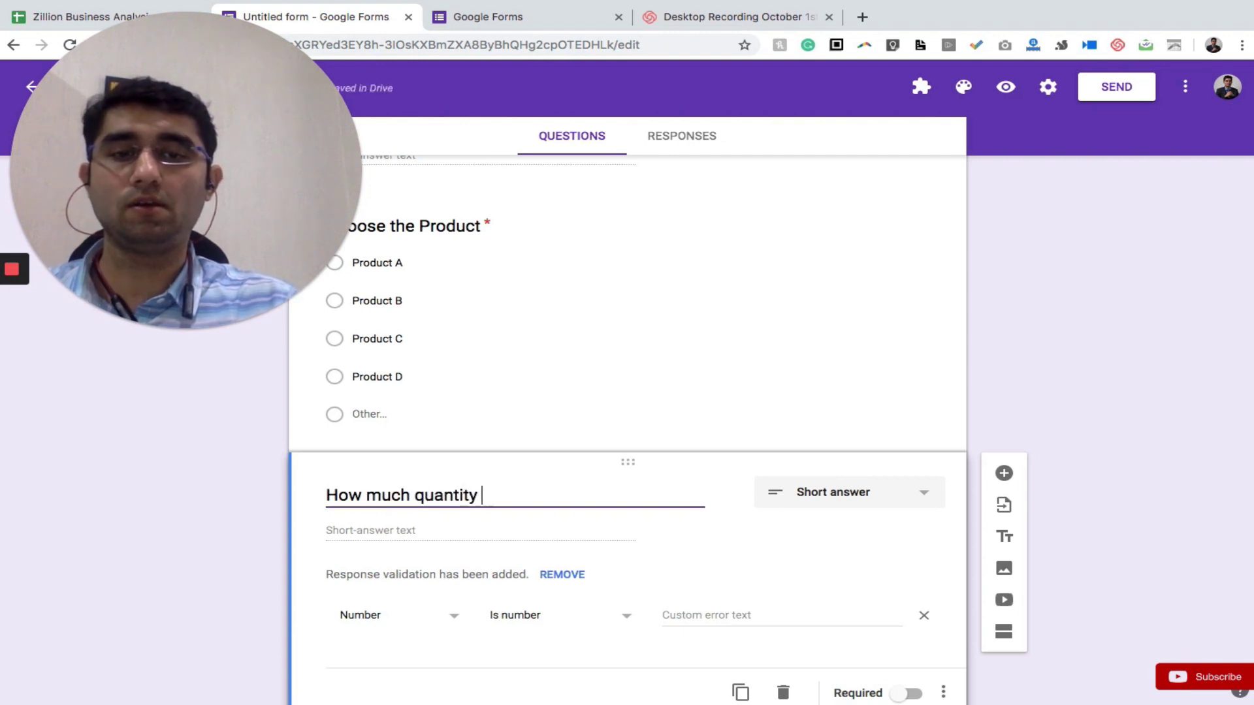
{"action": "type", "text": "is required"}
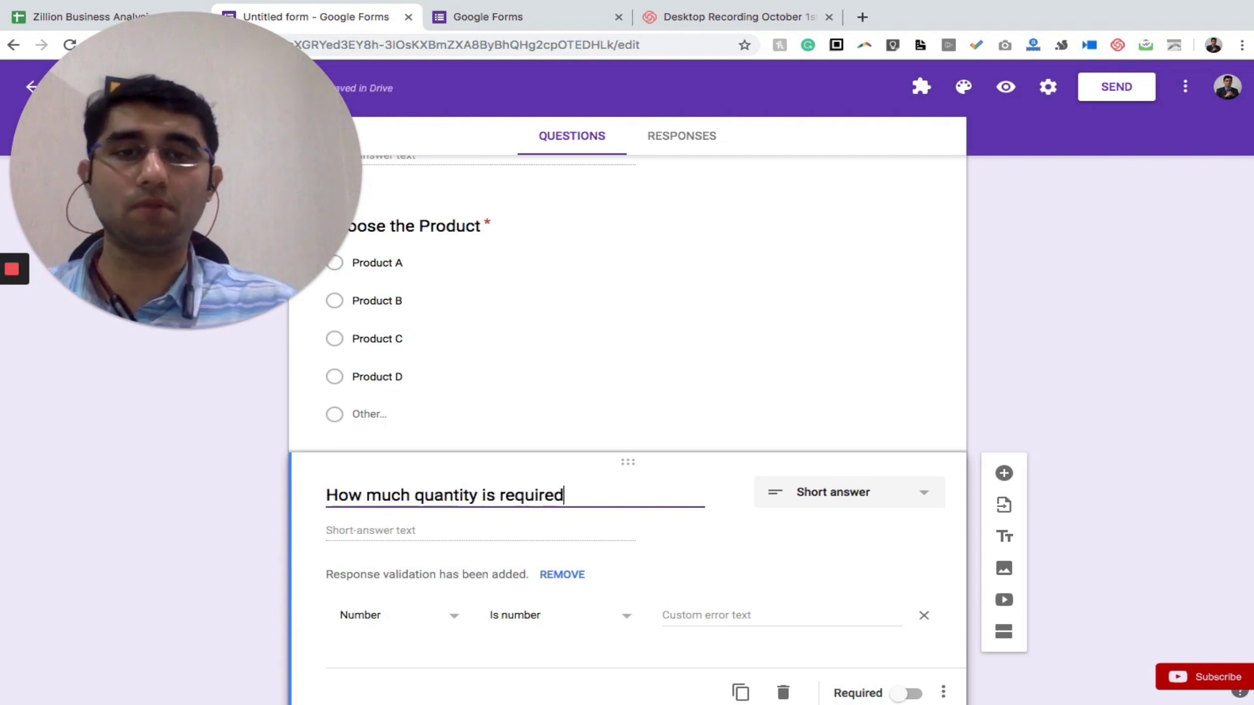
{"action": "type", "text": "?"}
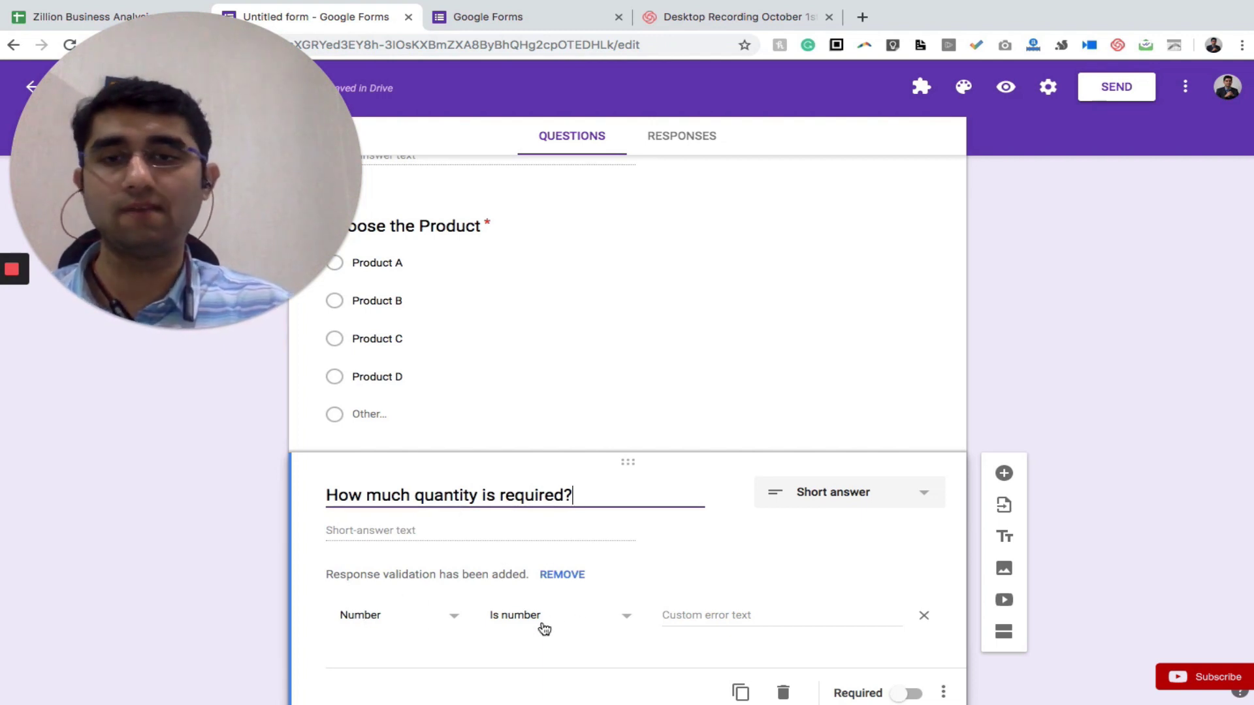
{"action": "scroll", "coordinate": [544, 629], "scroll_direction": "down", "scroll_amount": 1}
{"action": "left_click", "coordinate": [912, 634]}
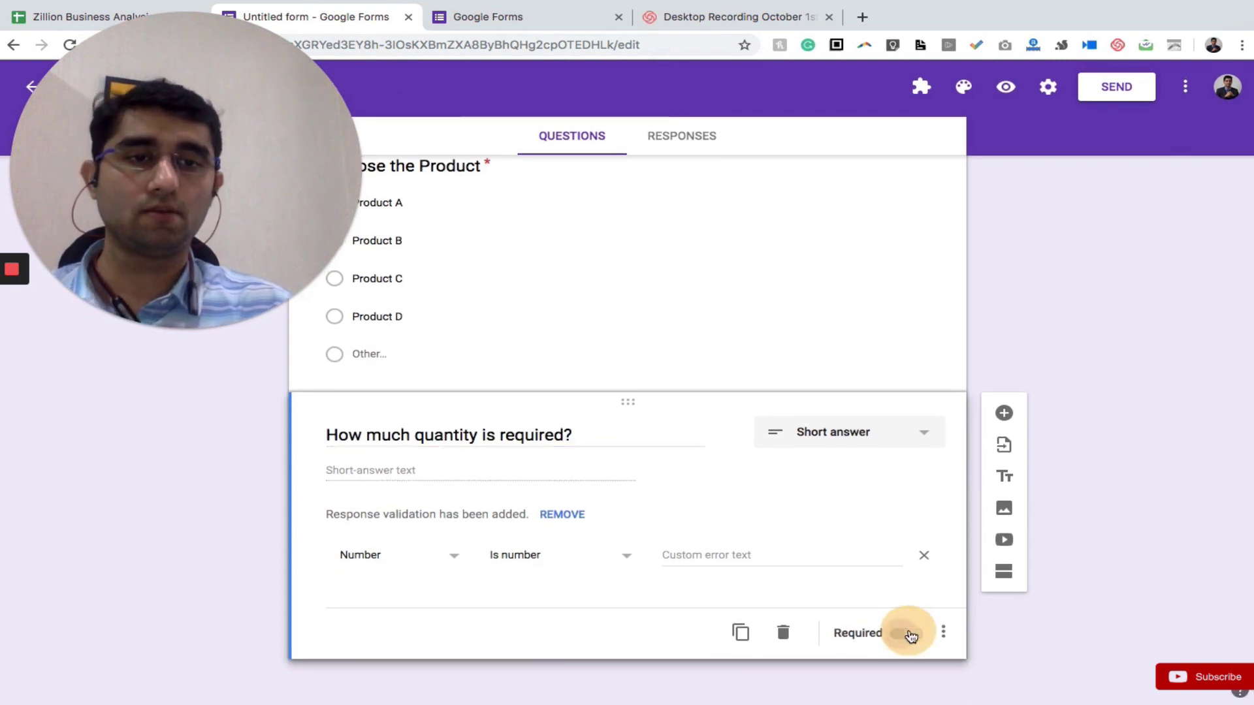
{"action": "scroll", "coordinate": [1108, 536], "scroll_direction": "up", "scroll_amount": 8}
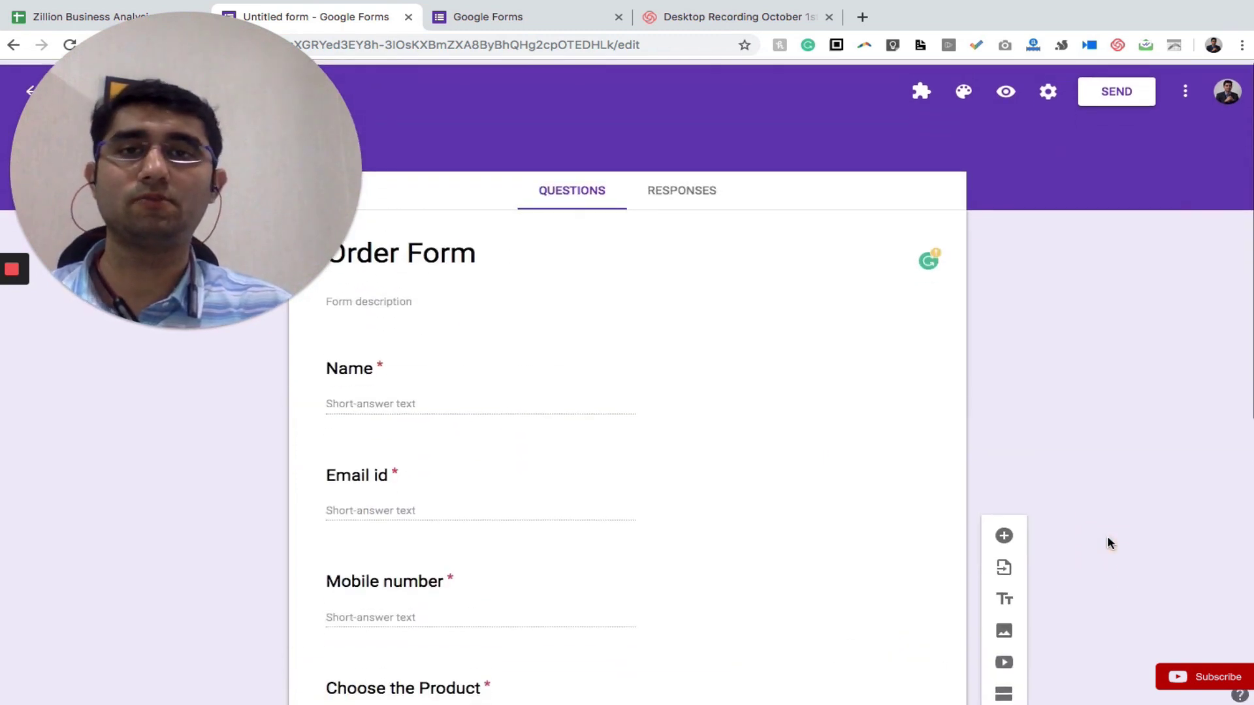
Open the Order Form preview in a new tab, scroll through it, then return to the editor
{"action": "left_click", "coordinate": [172, 324]}
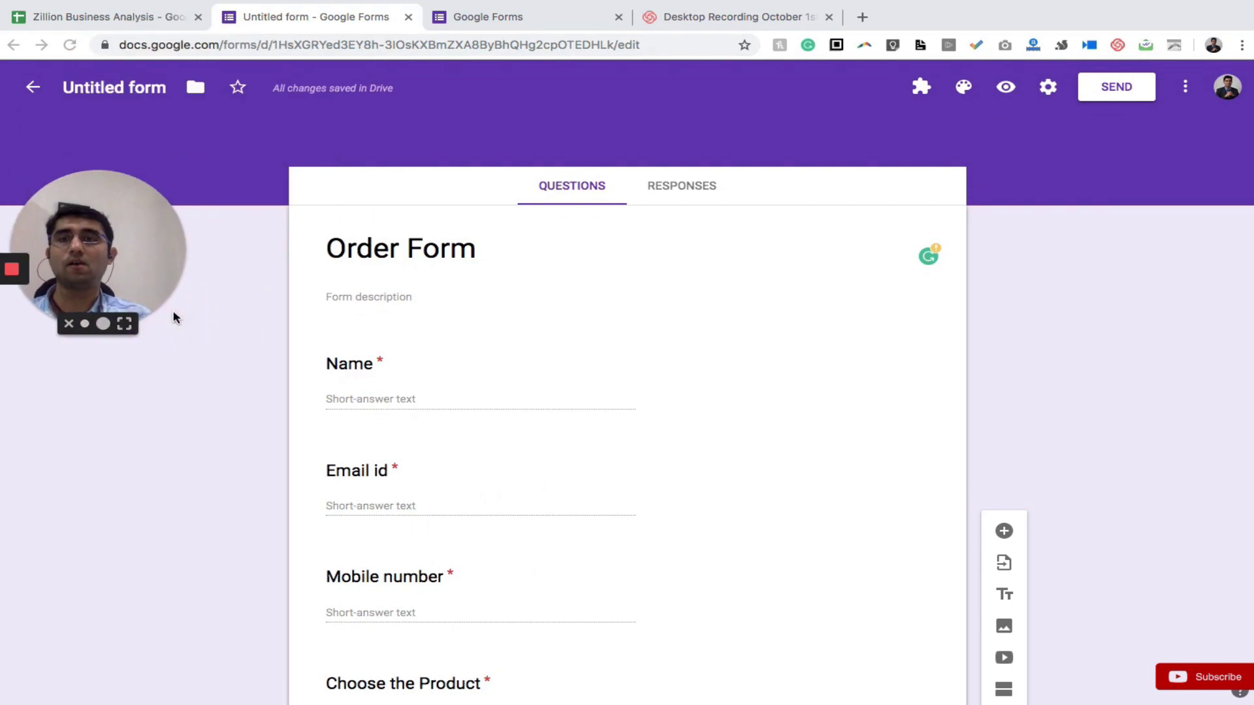
{"action": "left_click", "coordinate": [101, 248]}
{"action": "left_click_drag", "start_coordinate": [102, 249], "coordinate": [110, 563]}
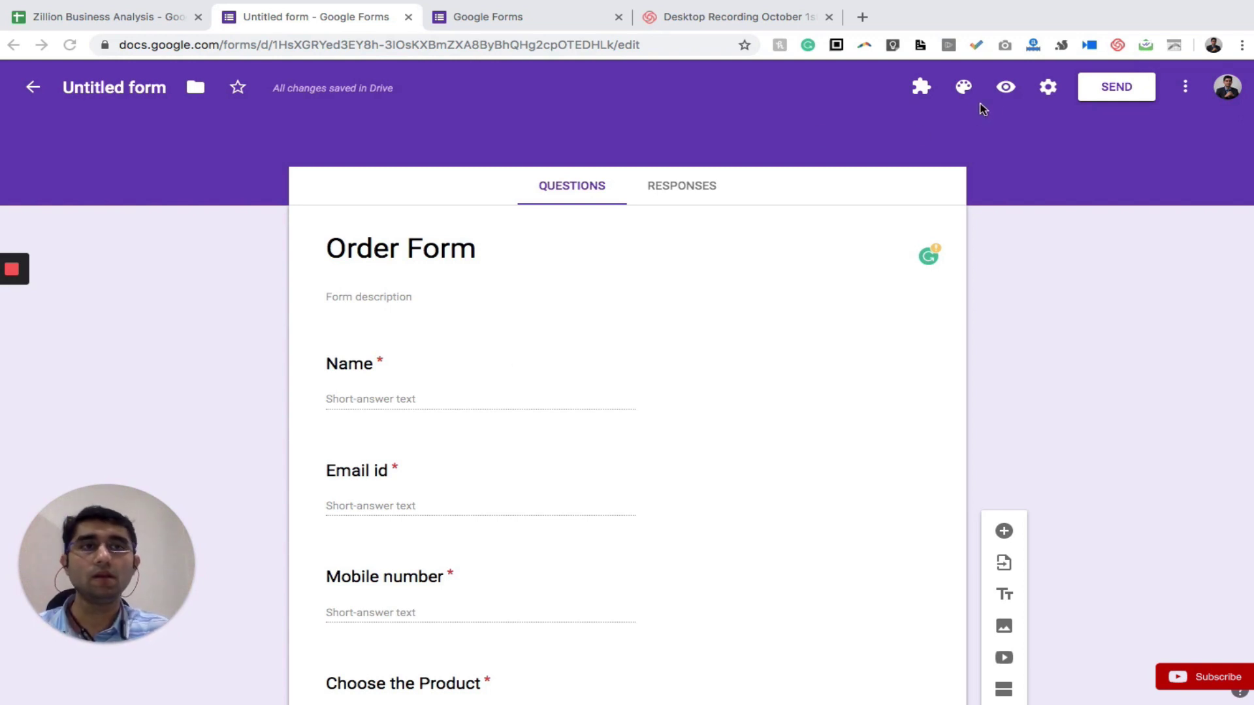
{"action": "left_click", "coordinate": [1026, 154]}
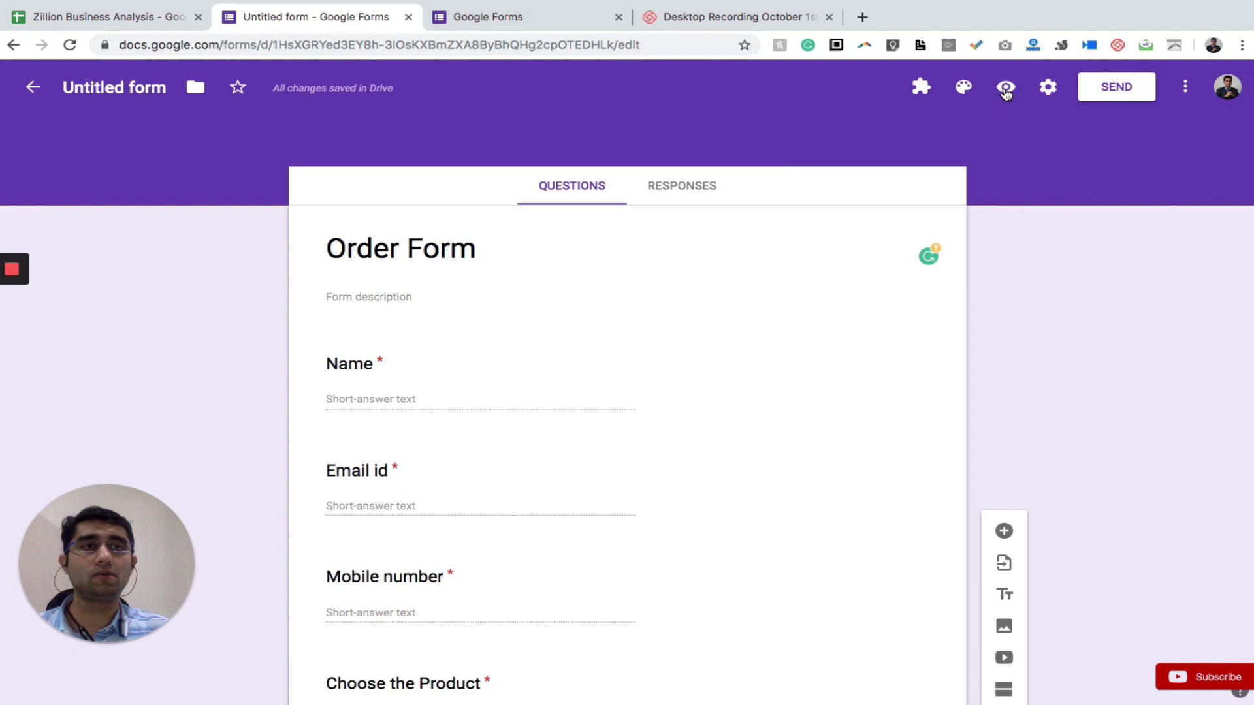
{"action": "left_click", "coordinate": [1006, 91]}
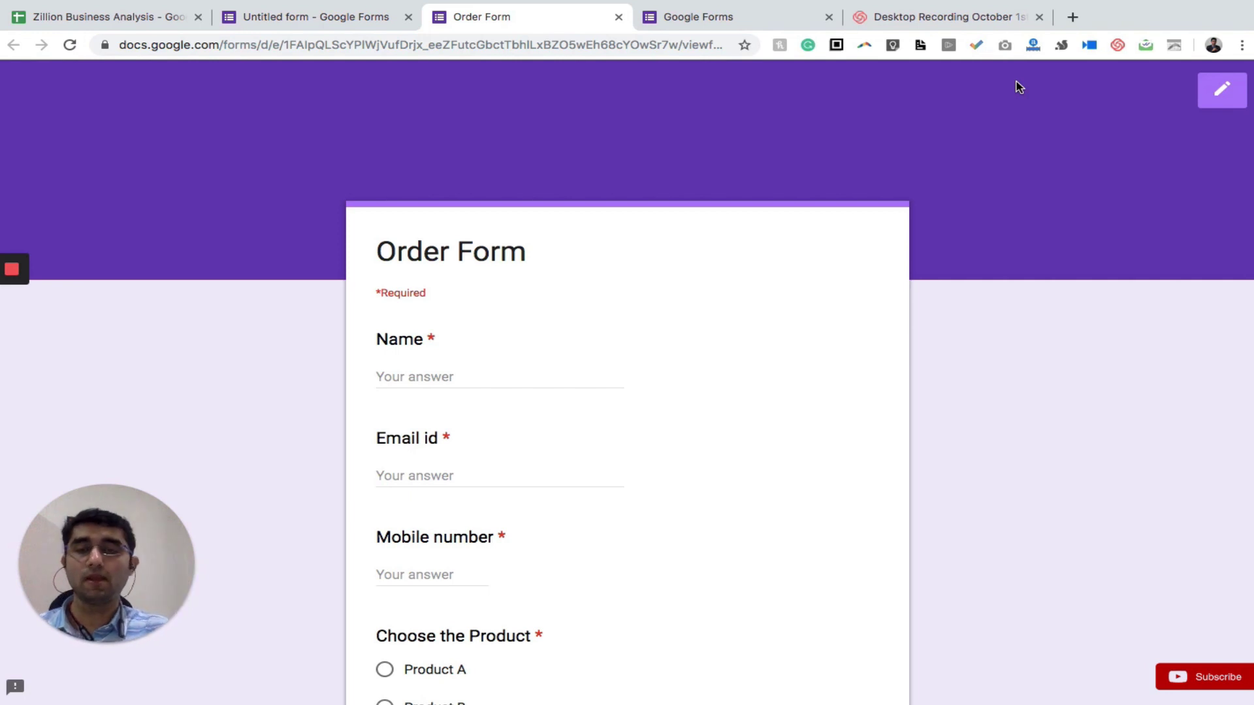
{"action": "scroll", "coordinate": [1023, 210], "scroll_direction": "down", "scroll_amount": 2}
{"action": "scroll", "coordinate": [734, 350], "scroll_direction": "down", "scroll_amount": 3}
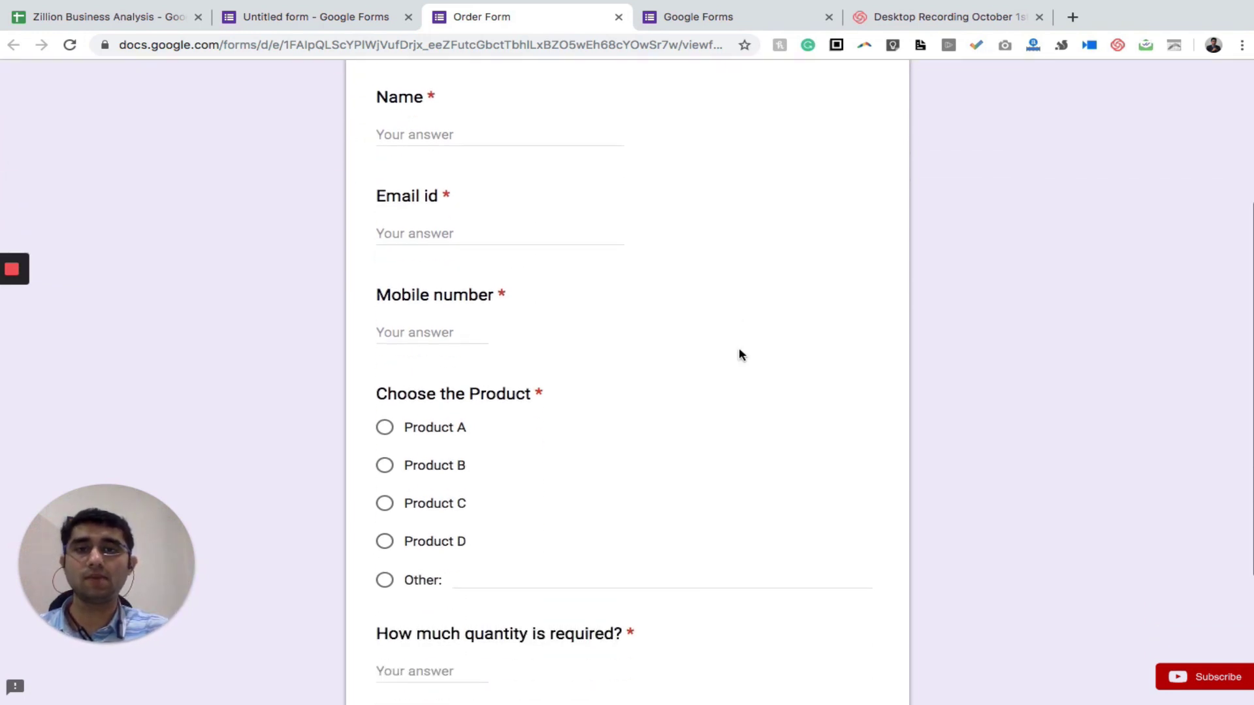
{"action": "scroll", "coordinate": [740, 355], "scroll_direction": "down", "scroll_amount": 2}
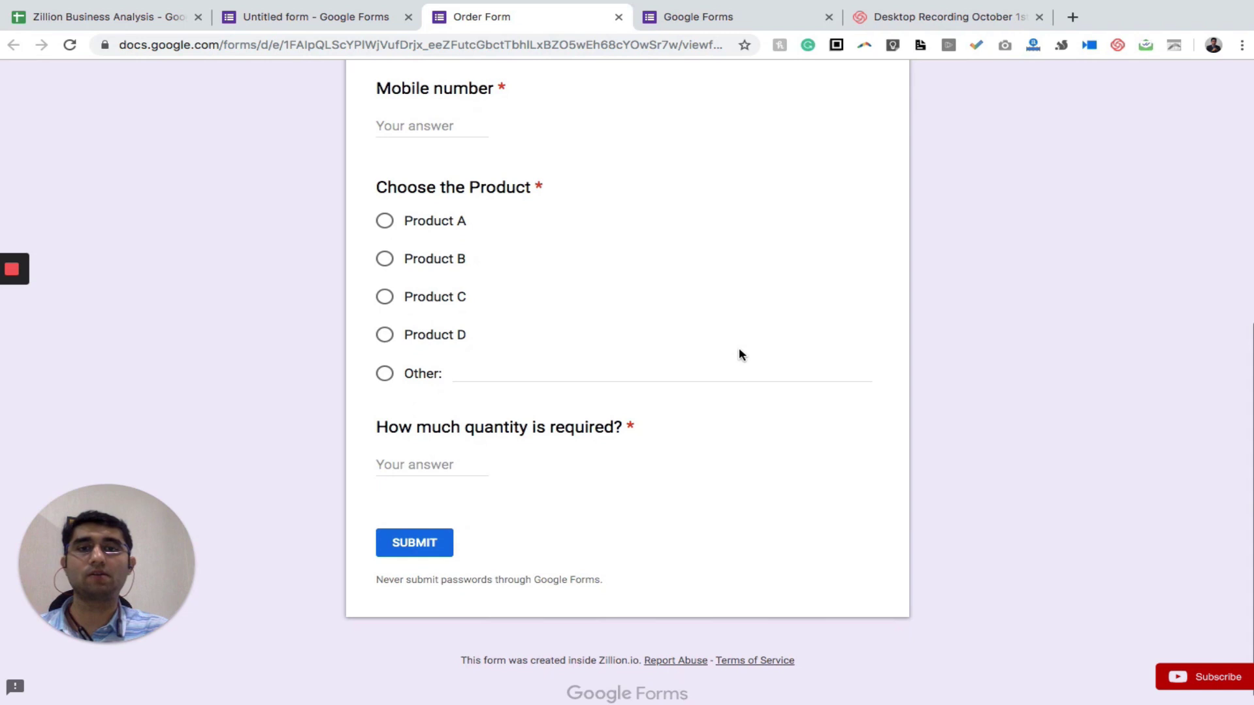
{"action": "left_click", "coordinate": [333, 20]}
{"action": "left_click", "coordinate": [386, 250]}
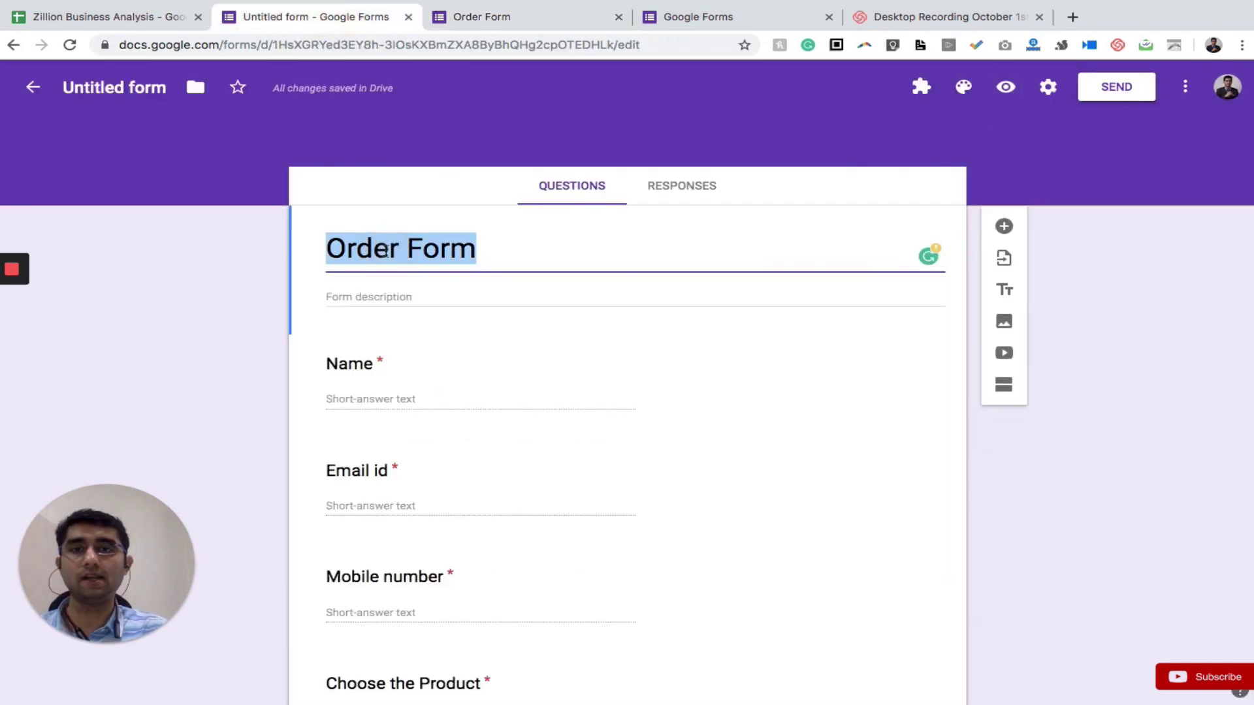
Glance at the Order Form preview tab again, then go back to the form editor
{"action": "left_click", "coordinate": [497, 14]}
{"action": "scroll", "coordinate": [466, 222], "scroll_direction": "up", "scroll_amount": 5}
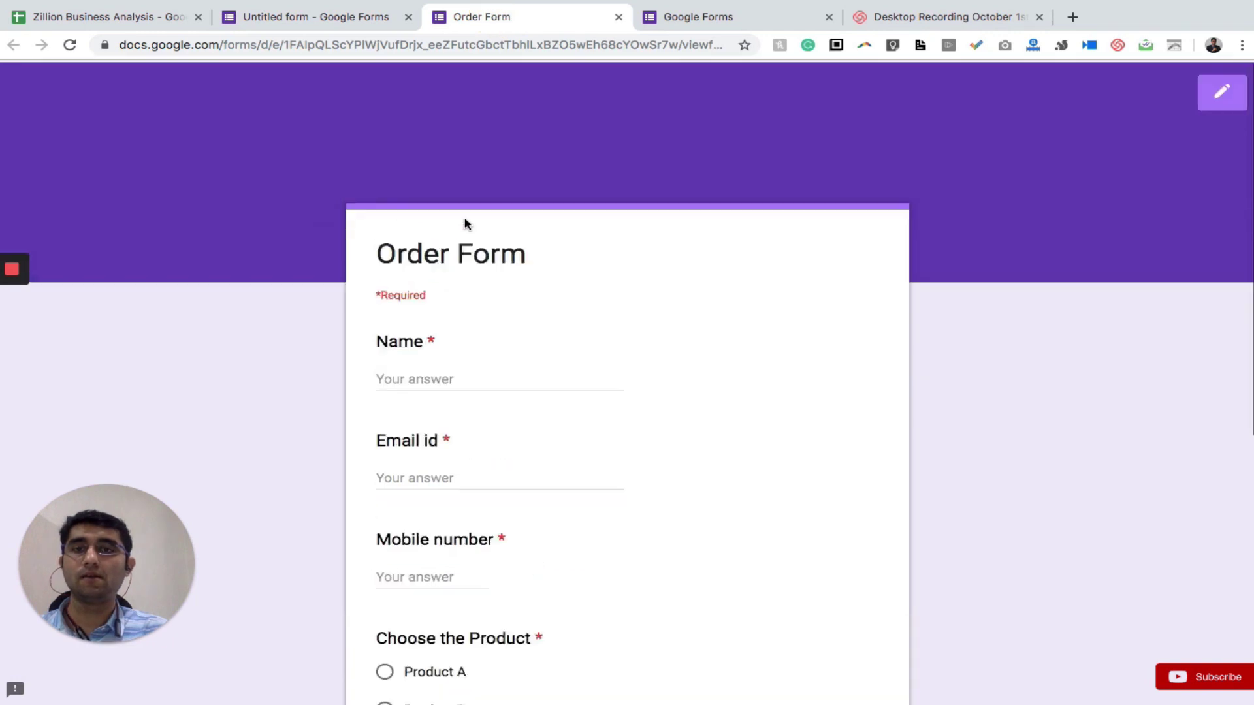
{"action": "left_click", "coordinate": [366, 19]}
{"action": "left_click", "coordinate": [241, 198]}
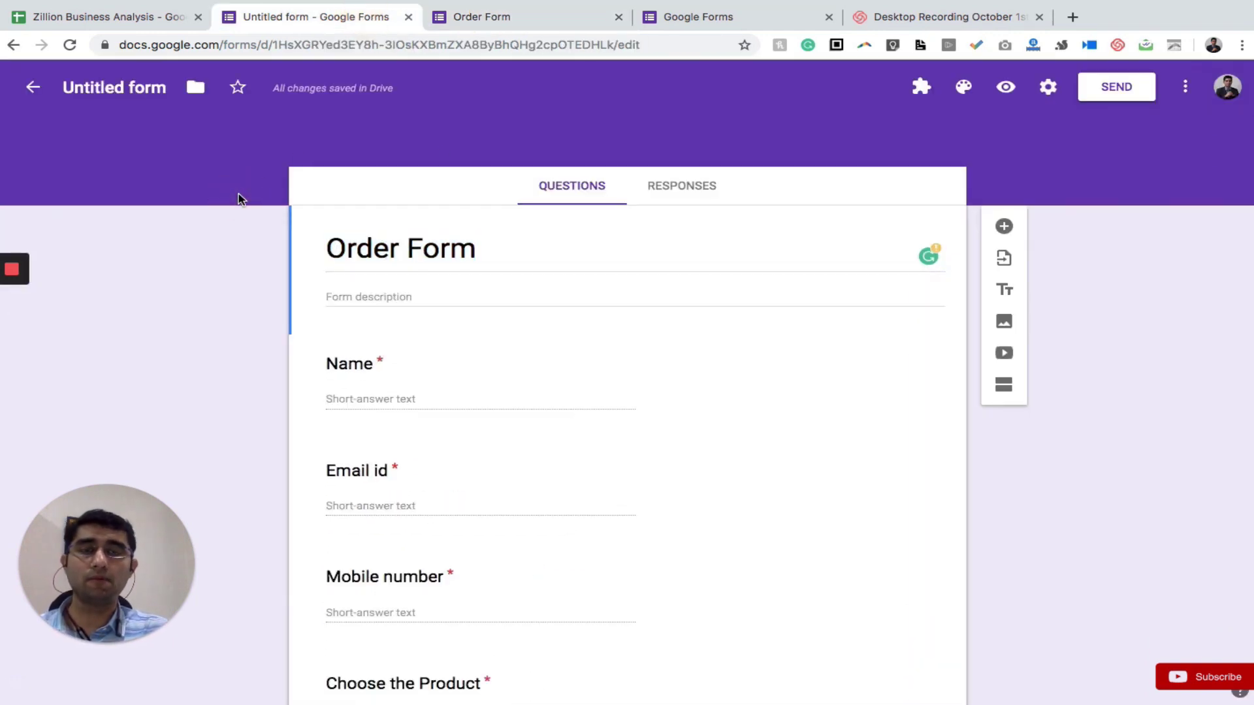
{"action": "left_click", "coordinate": [385, 155]}
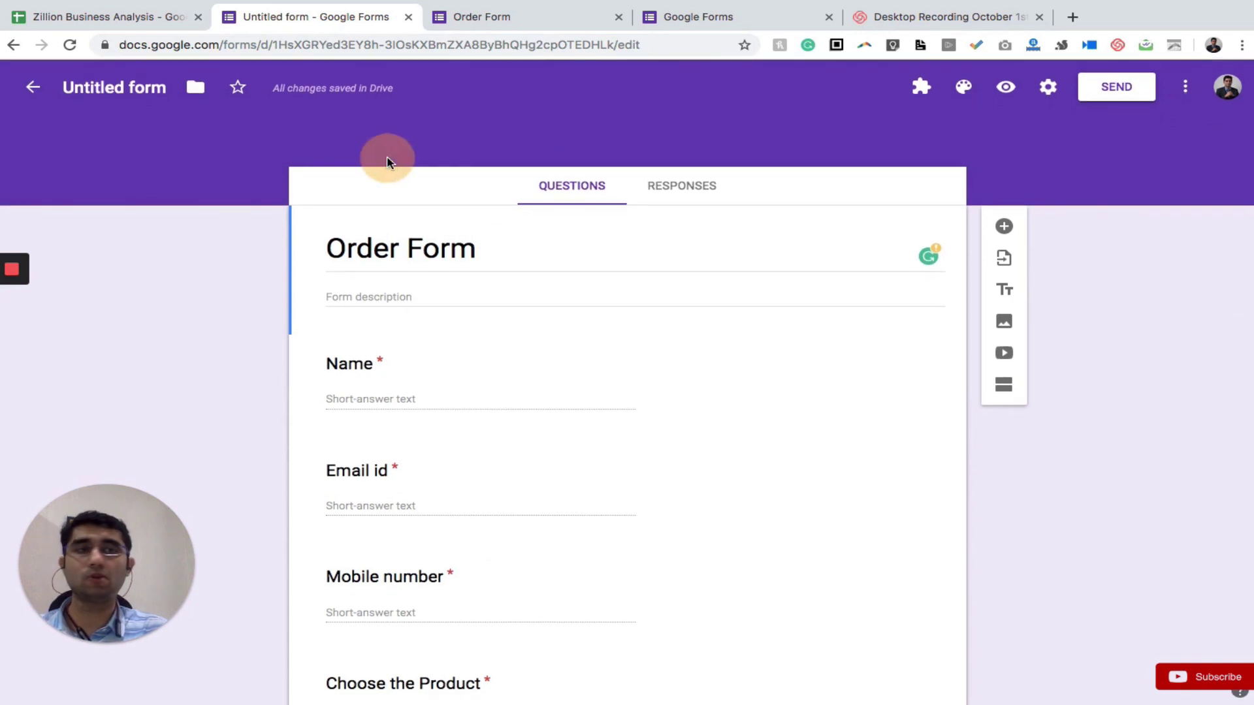
{"action": "left_click", "coordinate": [882, 117]}
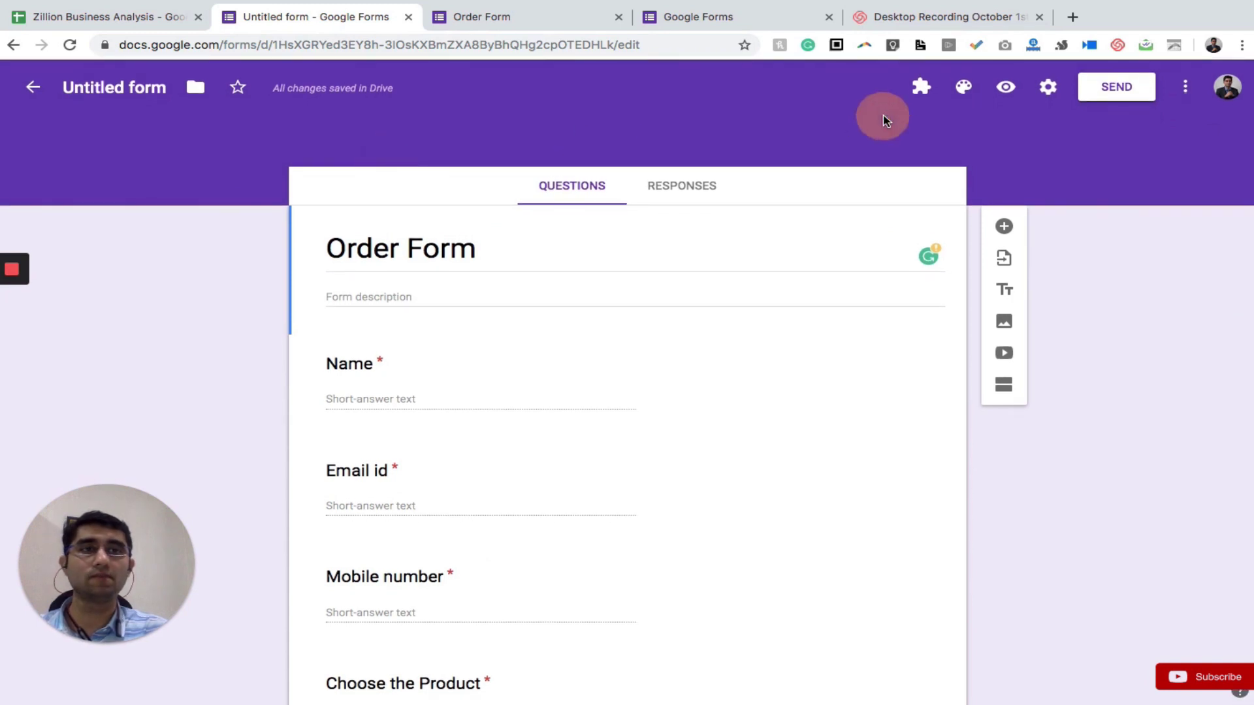
Look through the Add-ons and more-options menus, then bring up the form Settings
{"action": "left_click", "coordinate": [928, 91]}
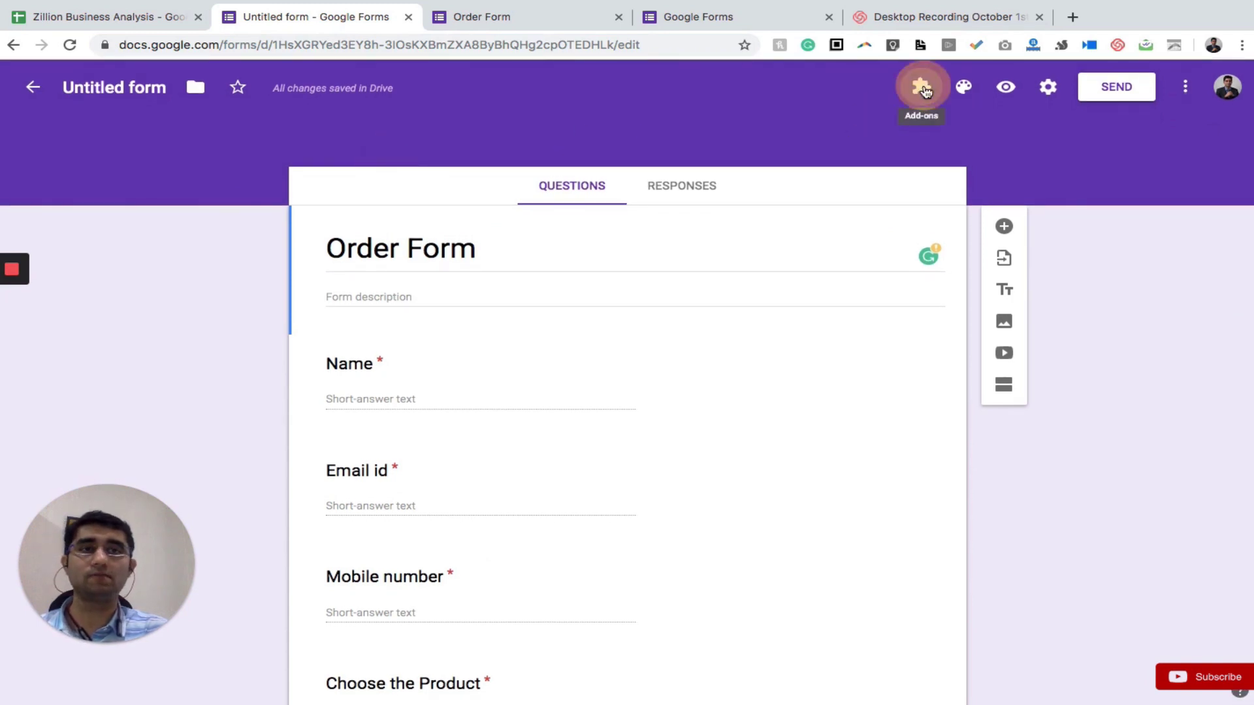
{"action": "left_click", "coordinate": [756, 135]}
{"action": "left_click", "coordinate": [1185, 96]}
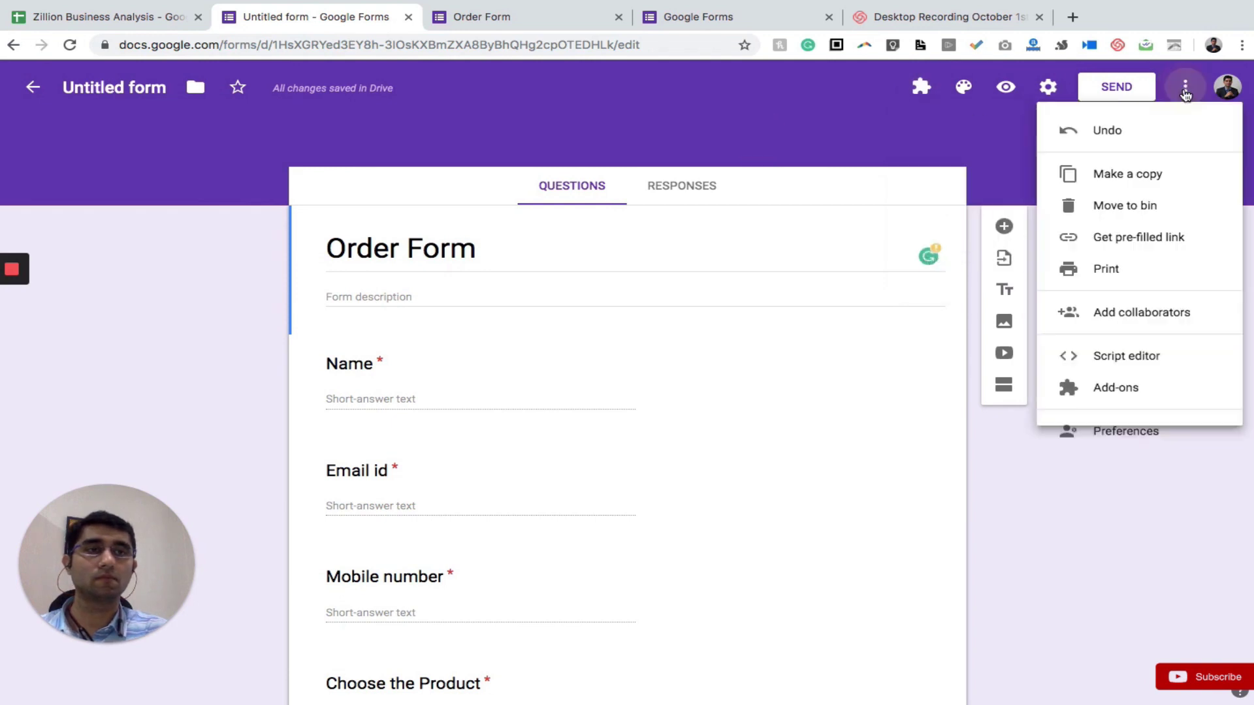
{"action": "left_click", "coordinate": [949, 130]}
{"action": "left_click", "coordinate": [1037, 95]}
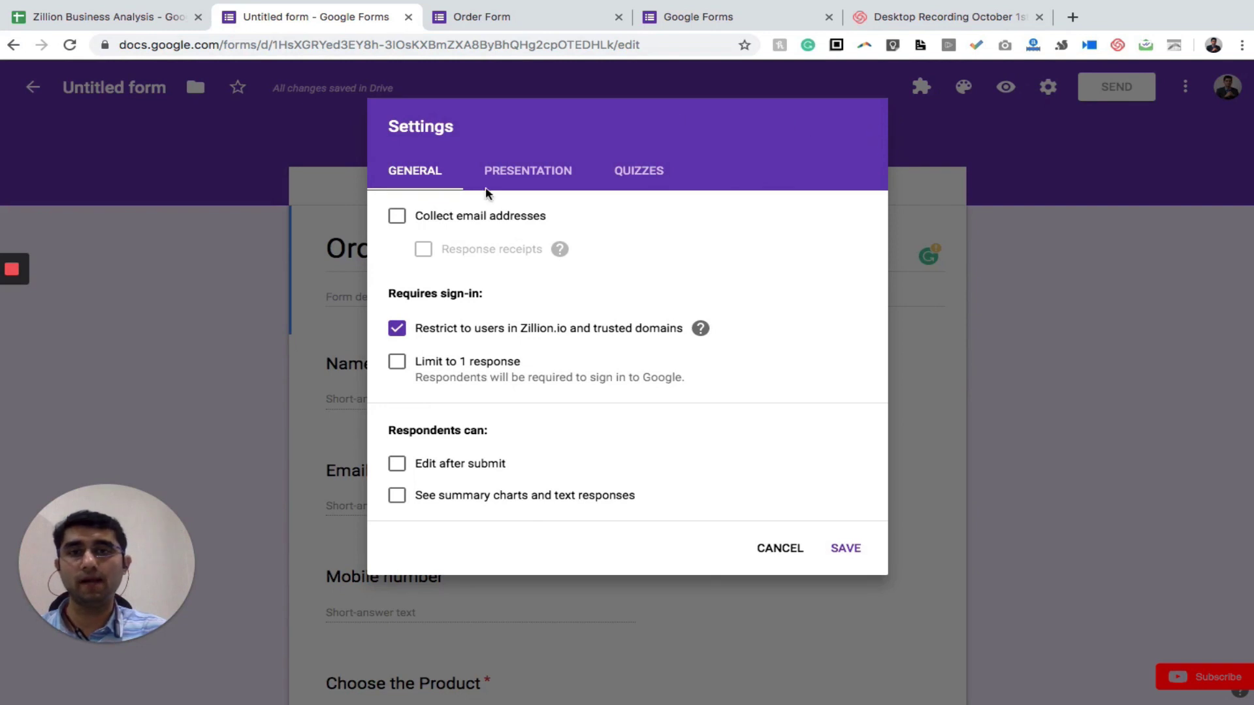
Try the email-collection and one-response-limit options, then cancel Settings without saving
{"action": "left_click", "coordinate": [398, 219]}
{"action": "left_click", "coordinate": [399, 222]}
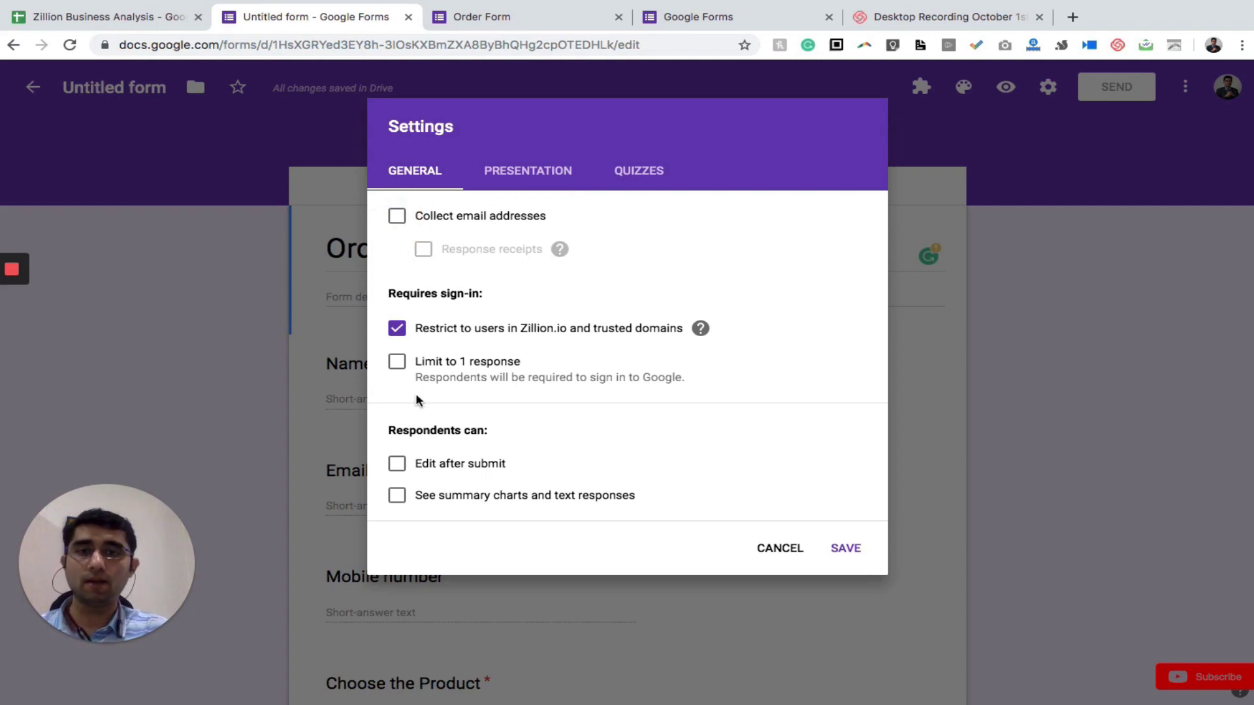
{"action": "left_click", "coordinate": [397, 364]}
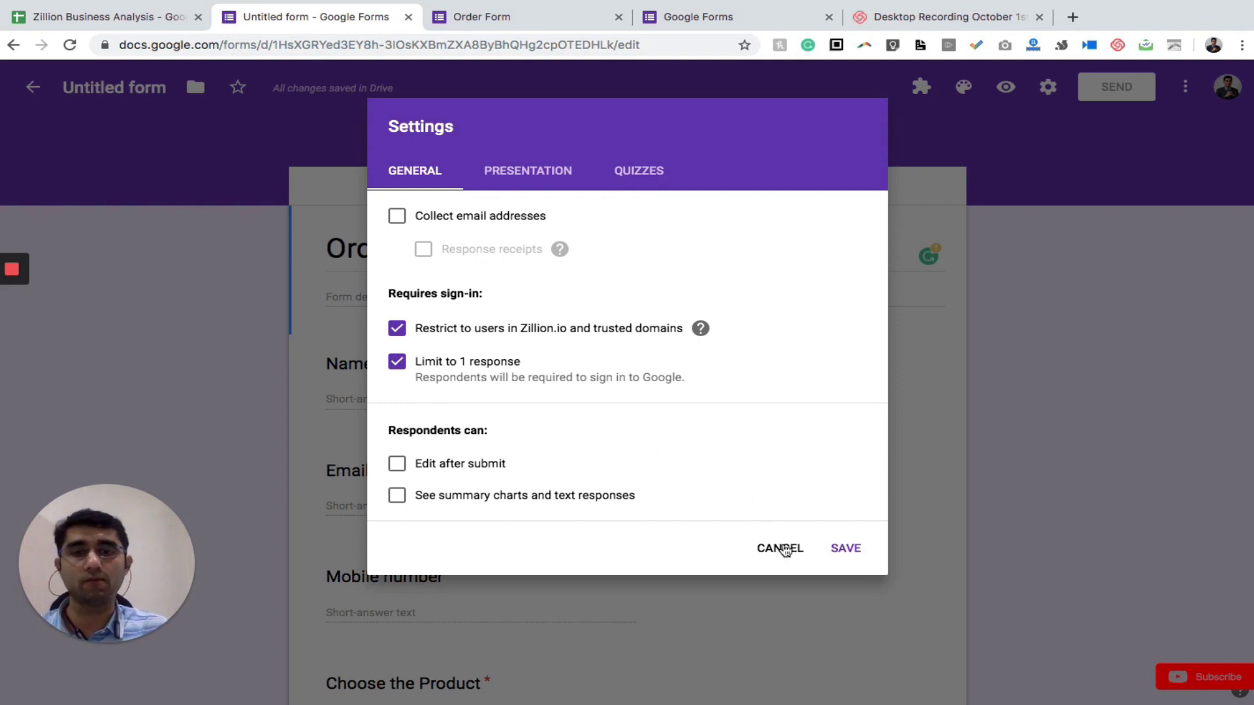
{"action": "left_click", "coordinate": [784, 549]}
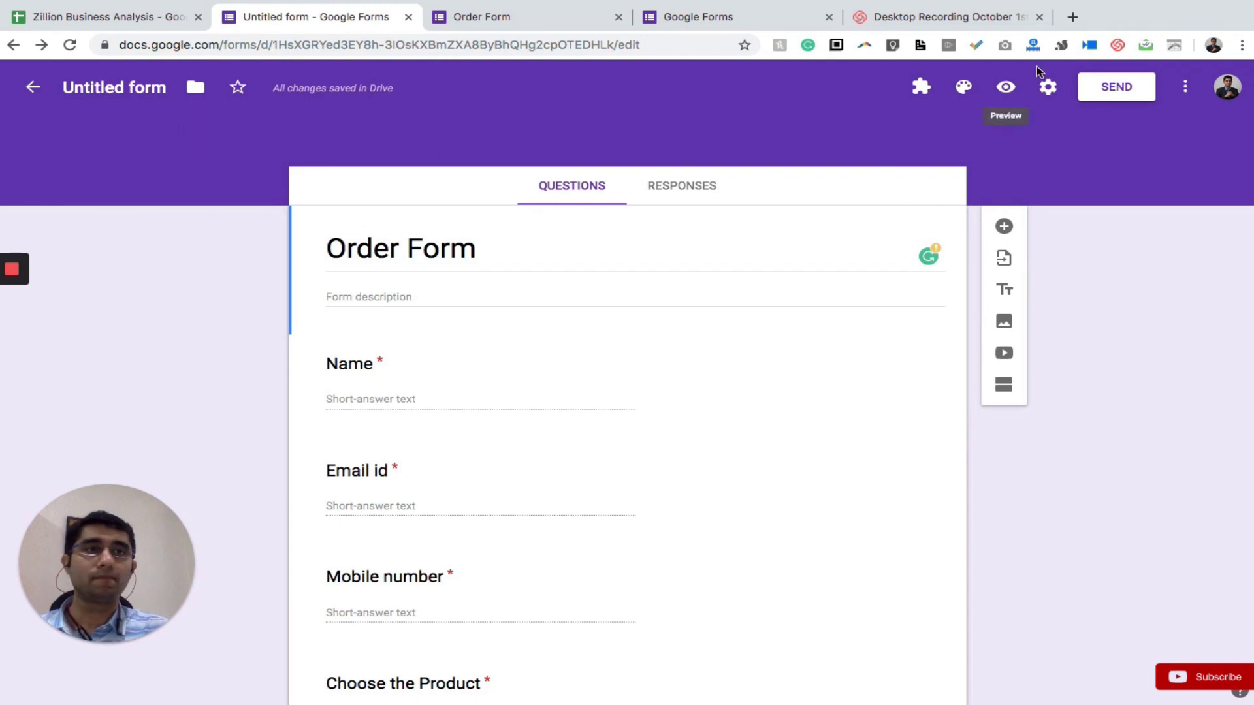
Apply the paintbrushes photo as the Order Form header image via Theme Options
{"action": "left_click", "coordinate": [964, 90]}
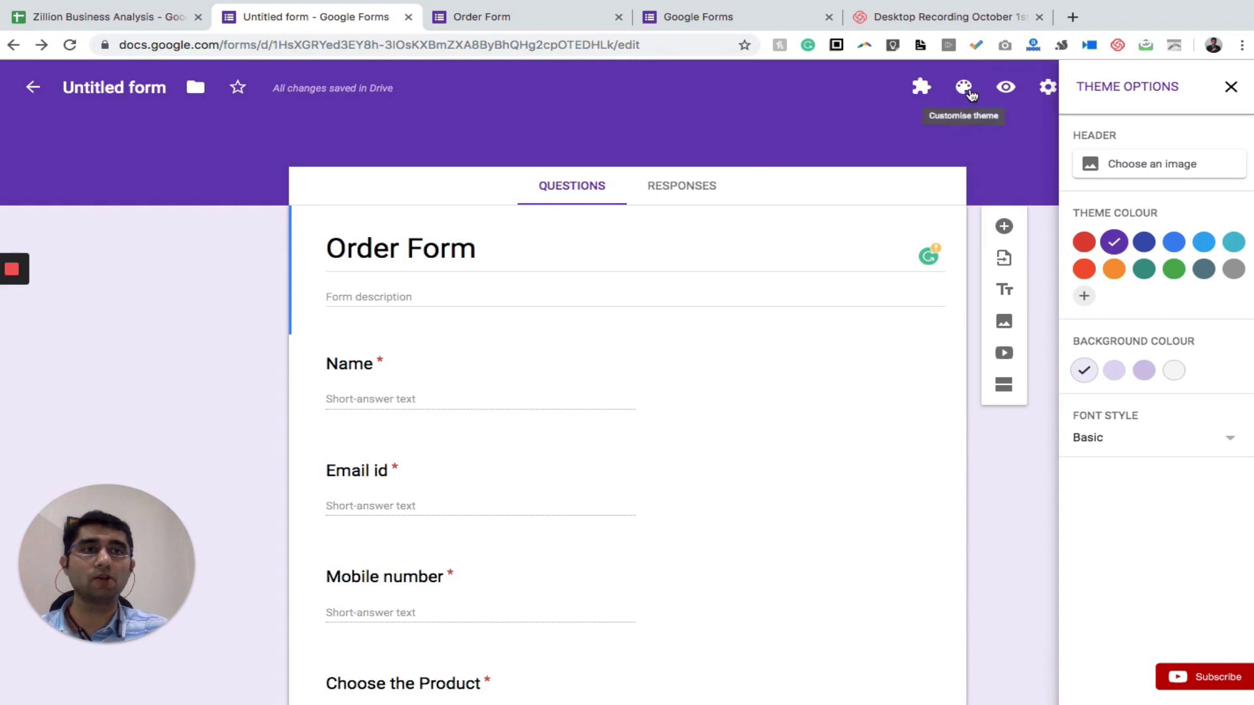
{"action": "left_click", "coordinate": [1162, 162]}
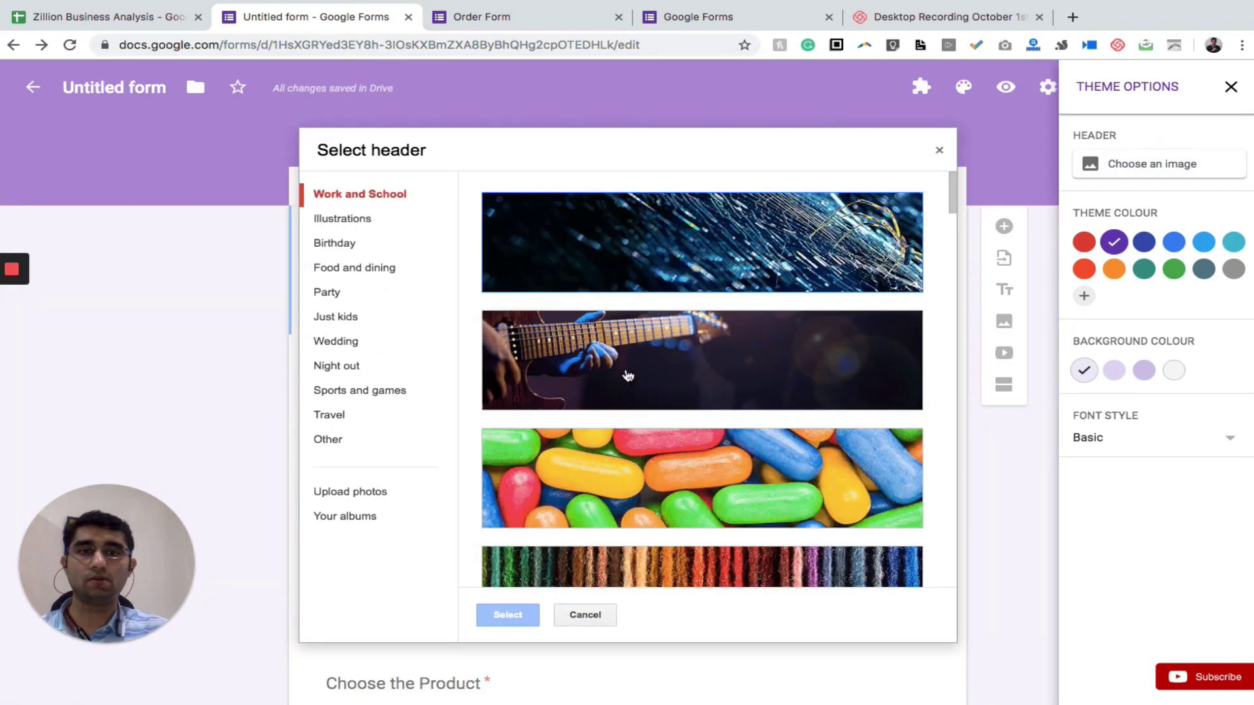
{"action": "scroll", "coordinate": [726, 471], "scroll_direction": "down", "scroll_amount": 3}
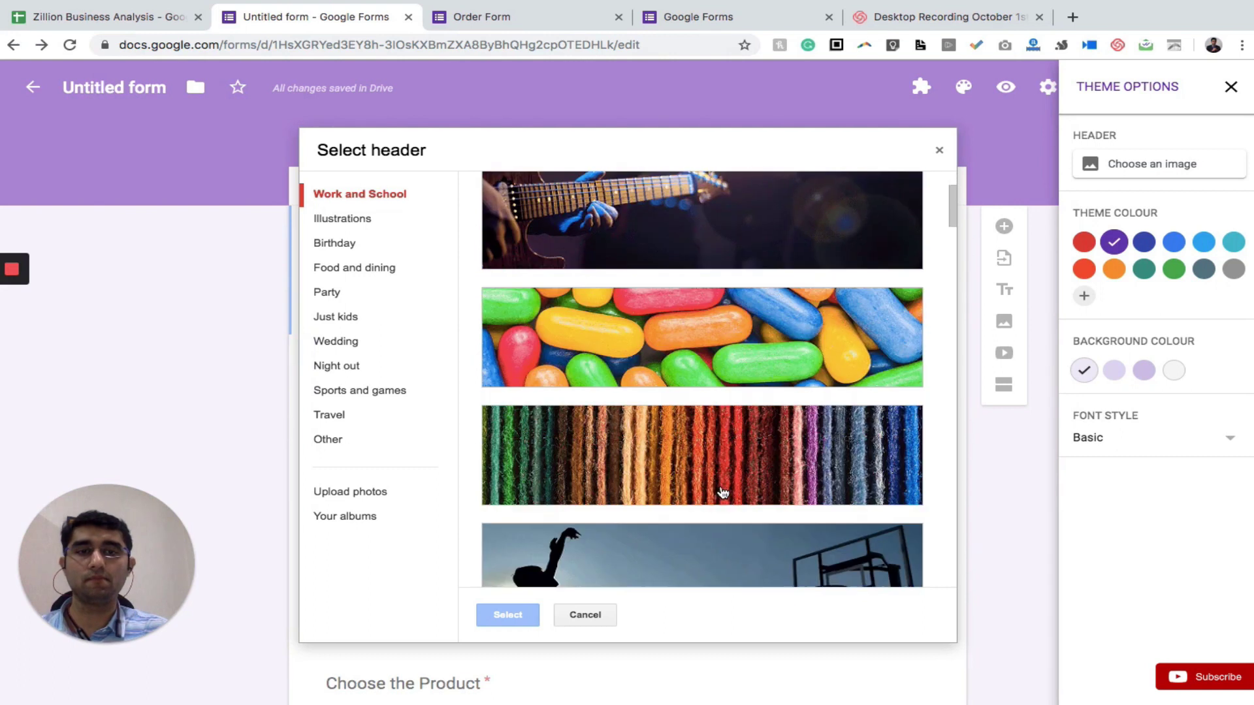
{"action": "scroll", "coordinate": [749, 431], "scroll_direction": "down", "scroll_amount": 5}
{"action": "scroll", "coordinate": [749, 429], "scroll_direction": "down", "scroll_amount": 5}
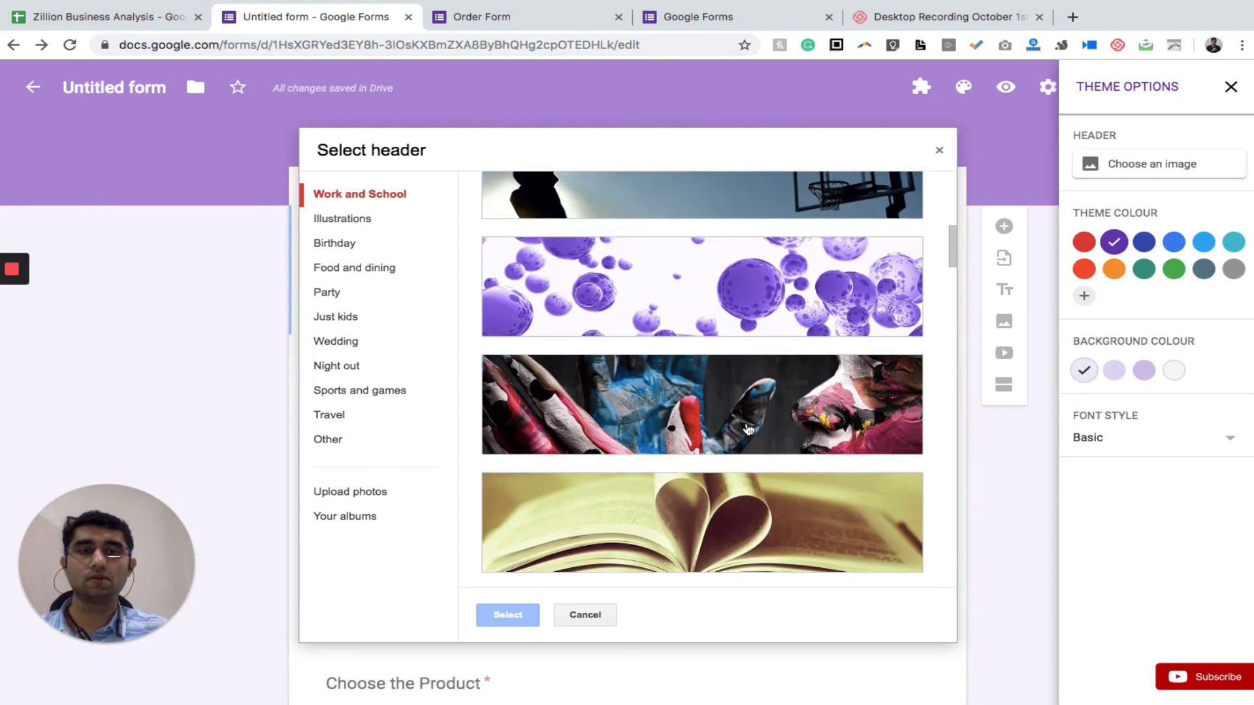
{"action": "left_click", "coordinate": [689, 399]}
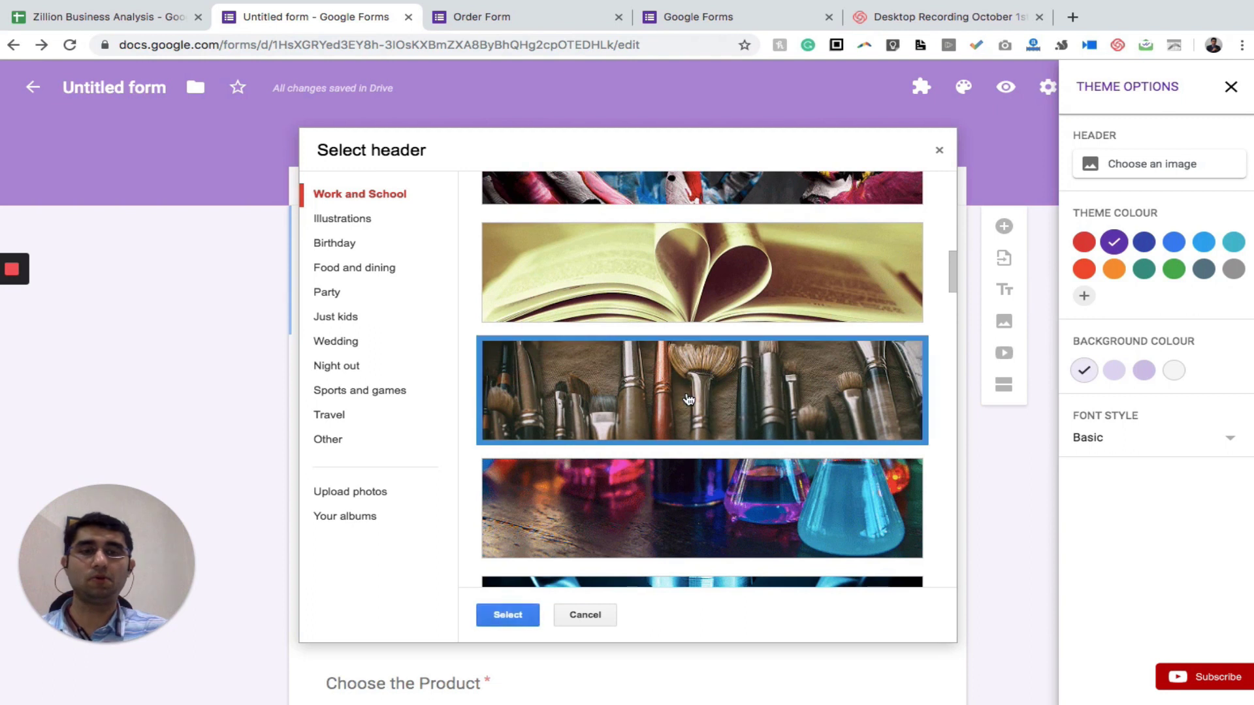
{"action": "left_click", "coordinate": [507, 615]}
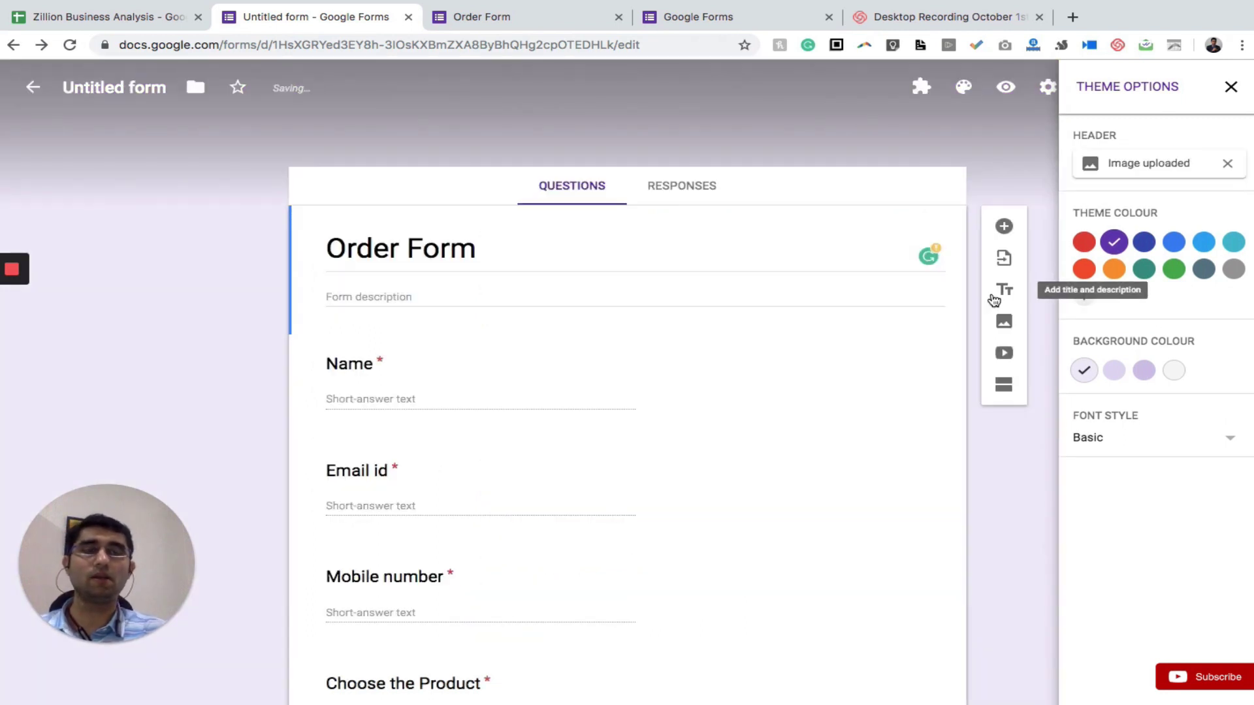
{"action": "left_click", "coordinate": [1231, 90]}
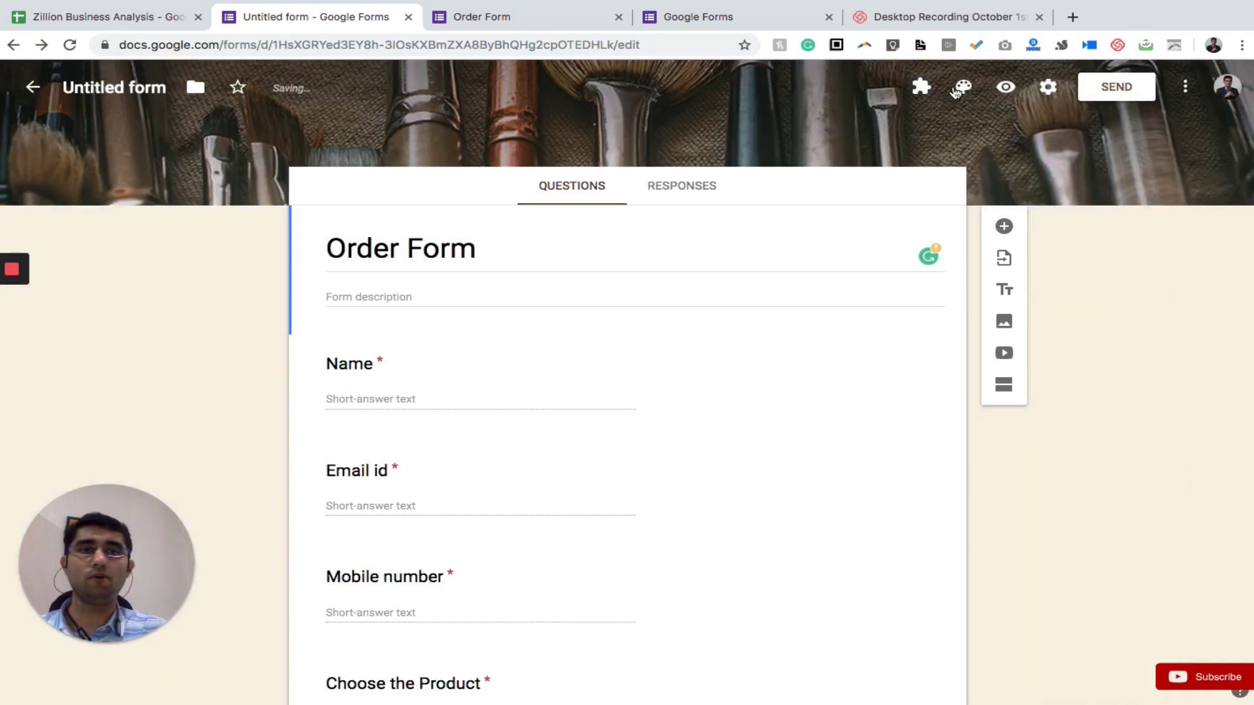
In the form preview, enter a test respondent's name, email id and mobile number
{"action": "left_click", "coordinate": [1006, 88]}
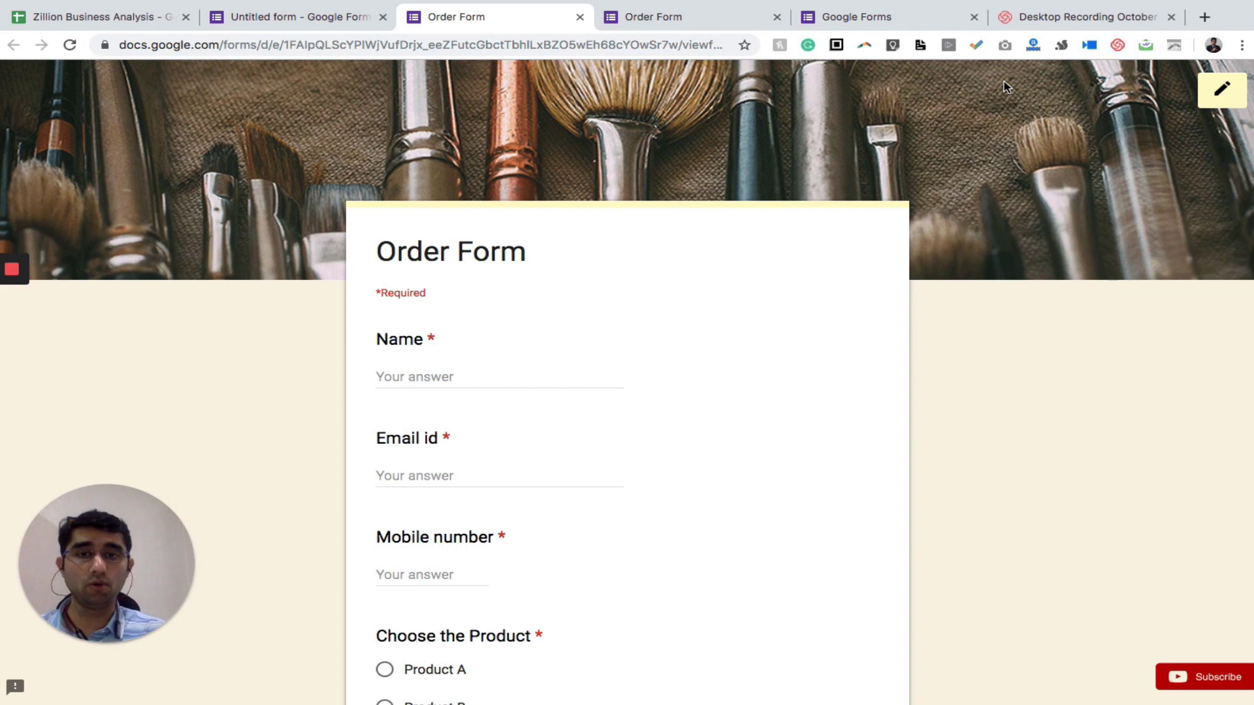
{"action": "left_click", "coordinate": [421, 367]}
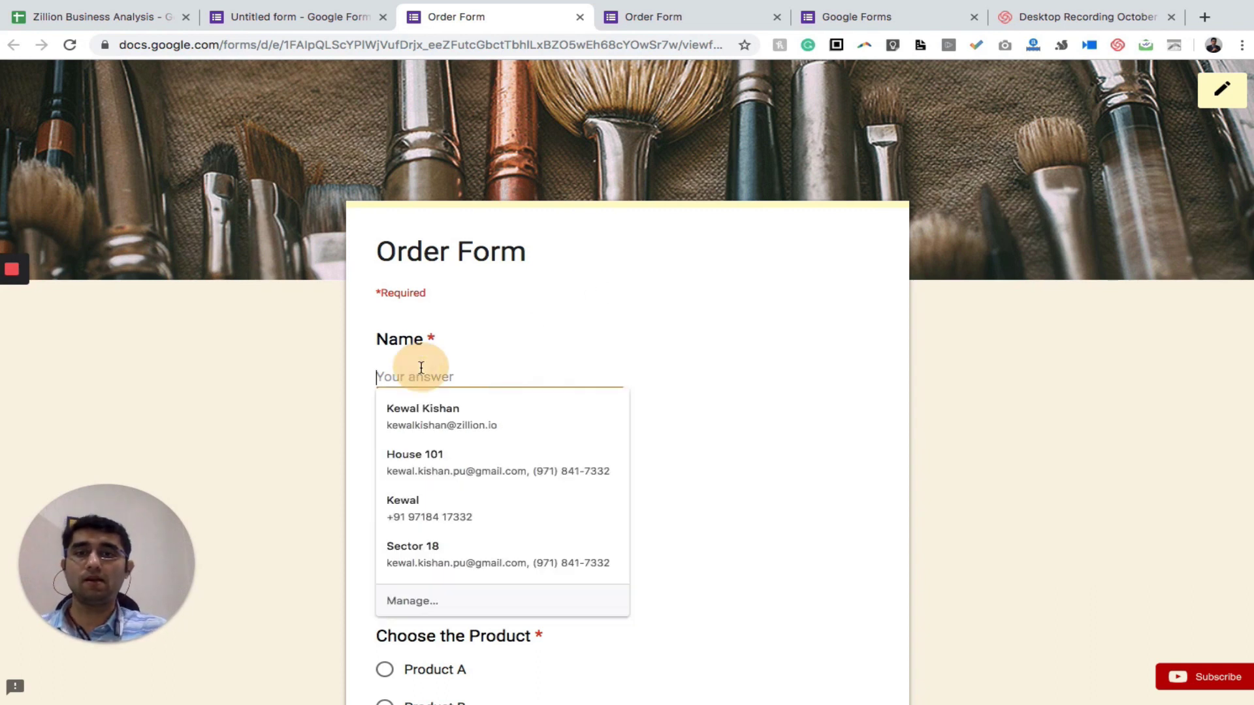
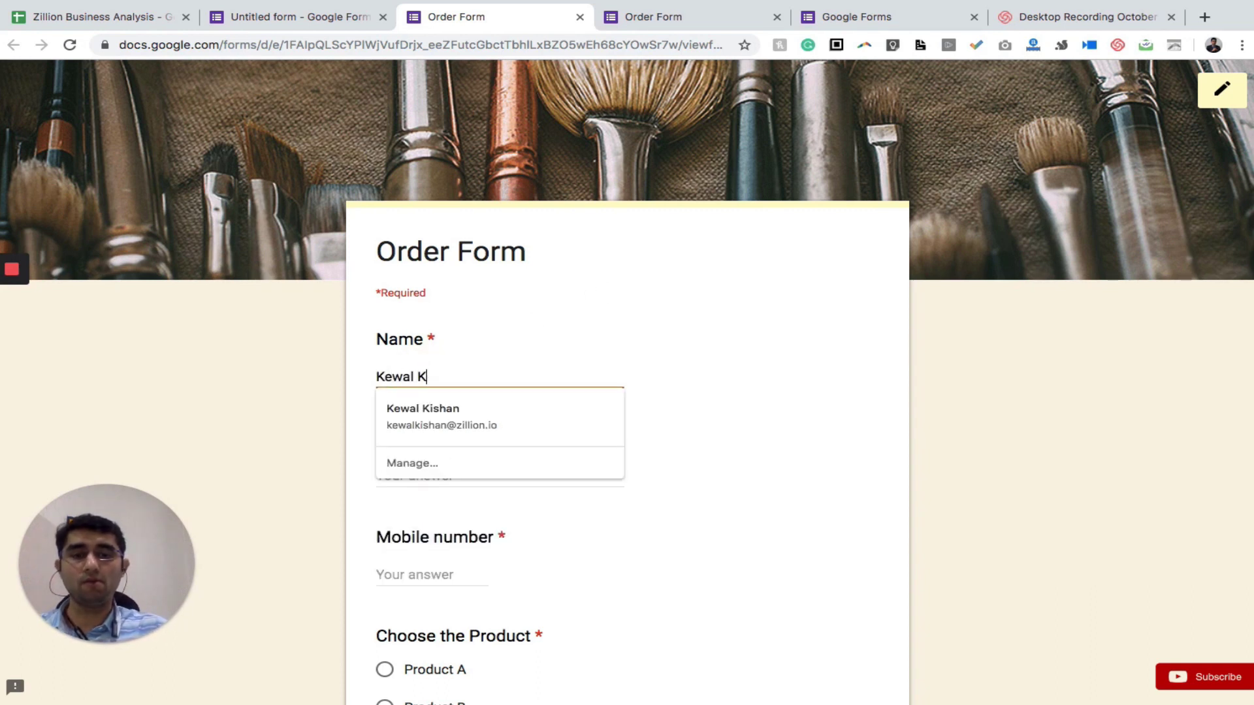
{"action": "left_click", "coordinate": [425, 475]}
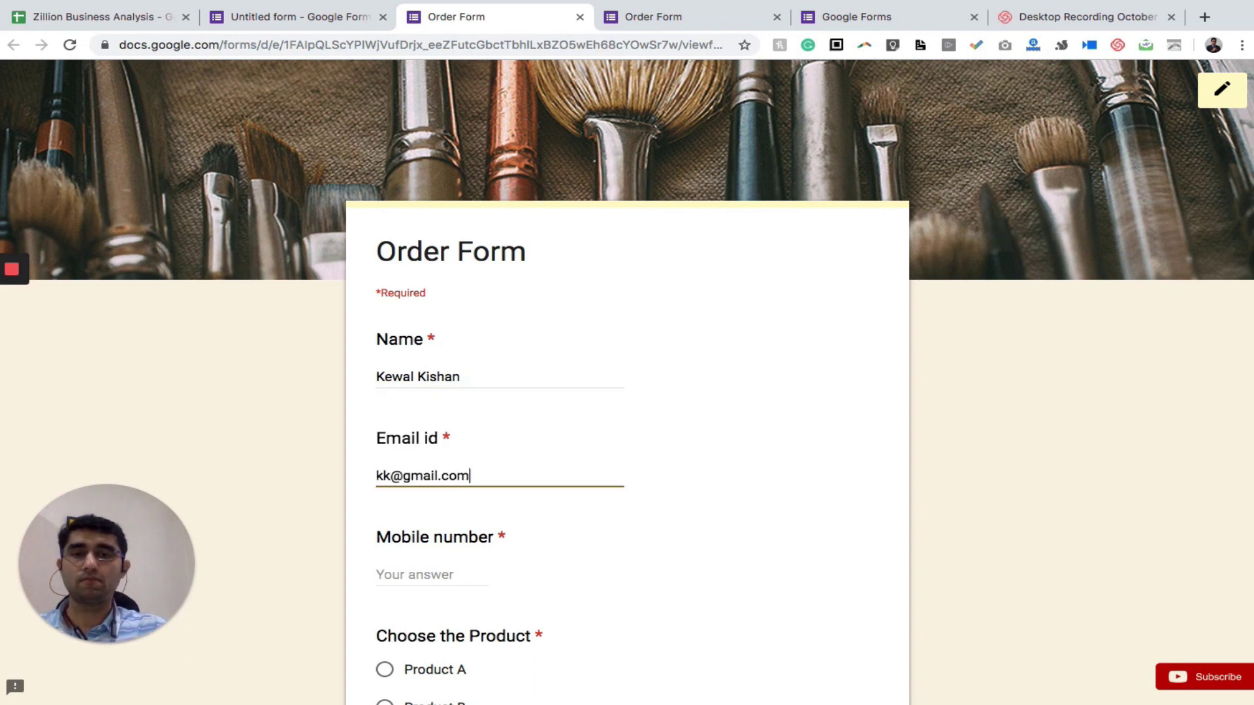
{"action": "left_click", "coordinate": [418, 575]}
{"action": "type", "text": "9999999999"}
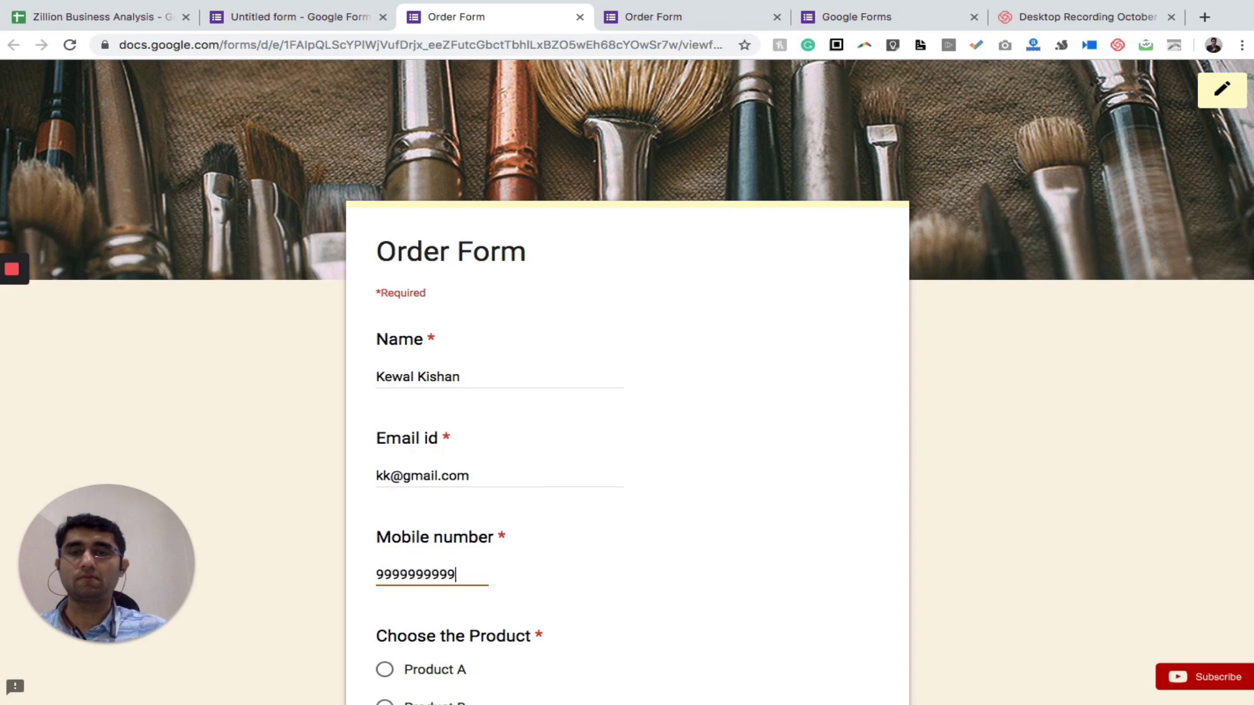
Choose Product B, enter quantity 5, and submit the test response
{"action": "scroll", "coordinate": [637, 406], "scroll_direction": "down", "scroll_amount": 4}
{"action": "left_click", "coordinate": [385, 451]}
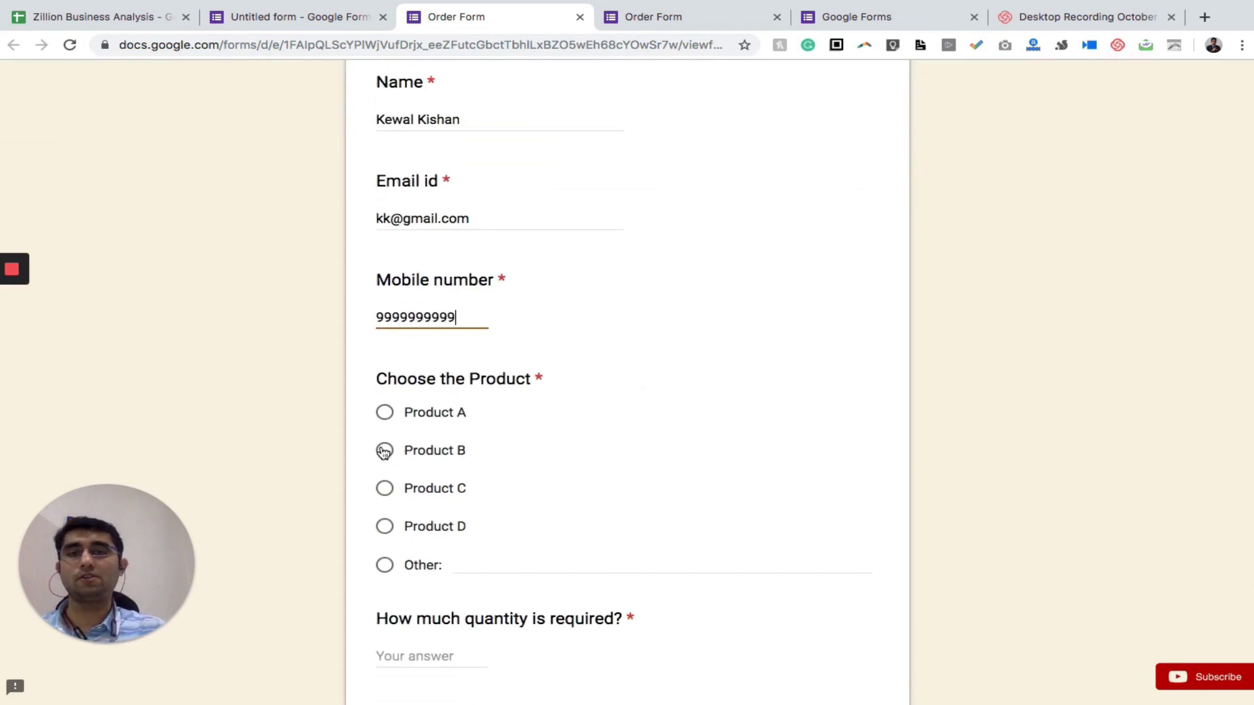
{"action": "scroll", "coordinate": [385, 451], "scroll_direction": "down", "scroll_amount": 3}
{"action": "left_click", "coordinate": [423, 451]}
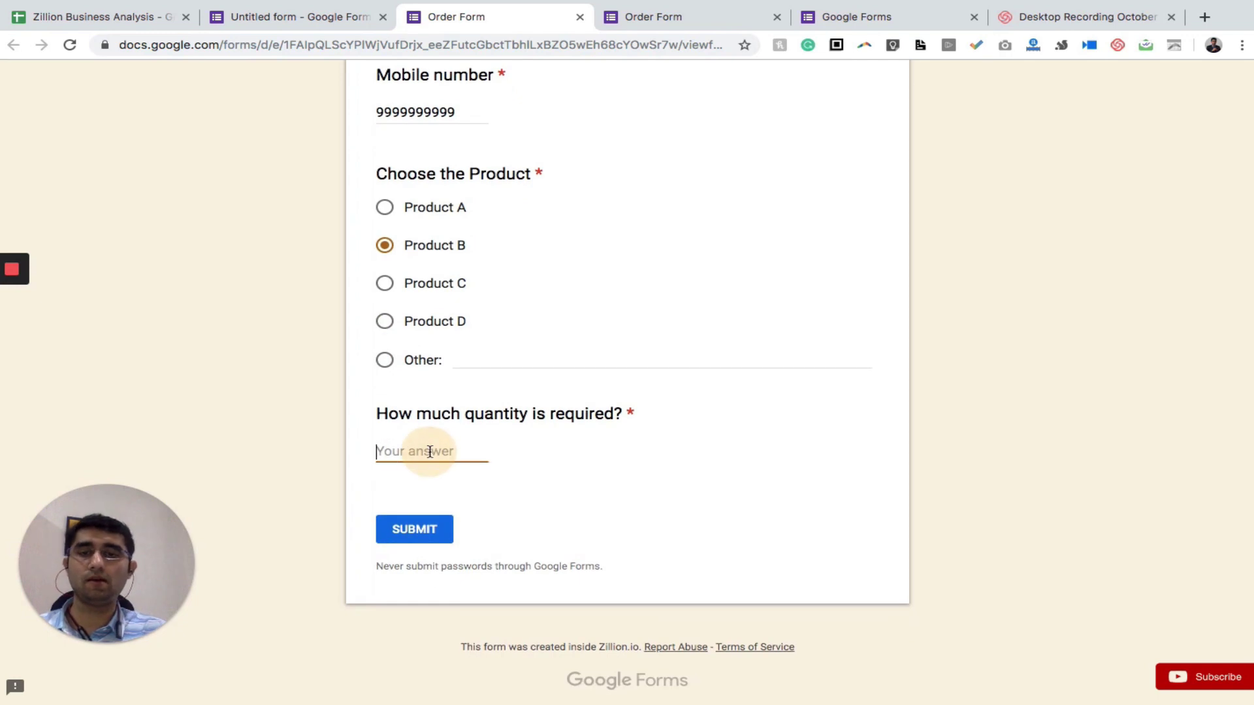
{"action": "type", "text": "5"}
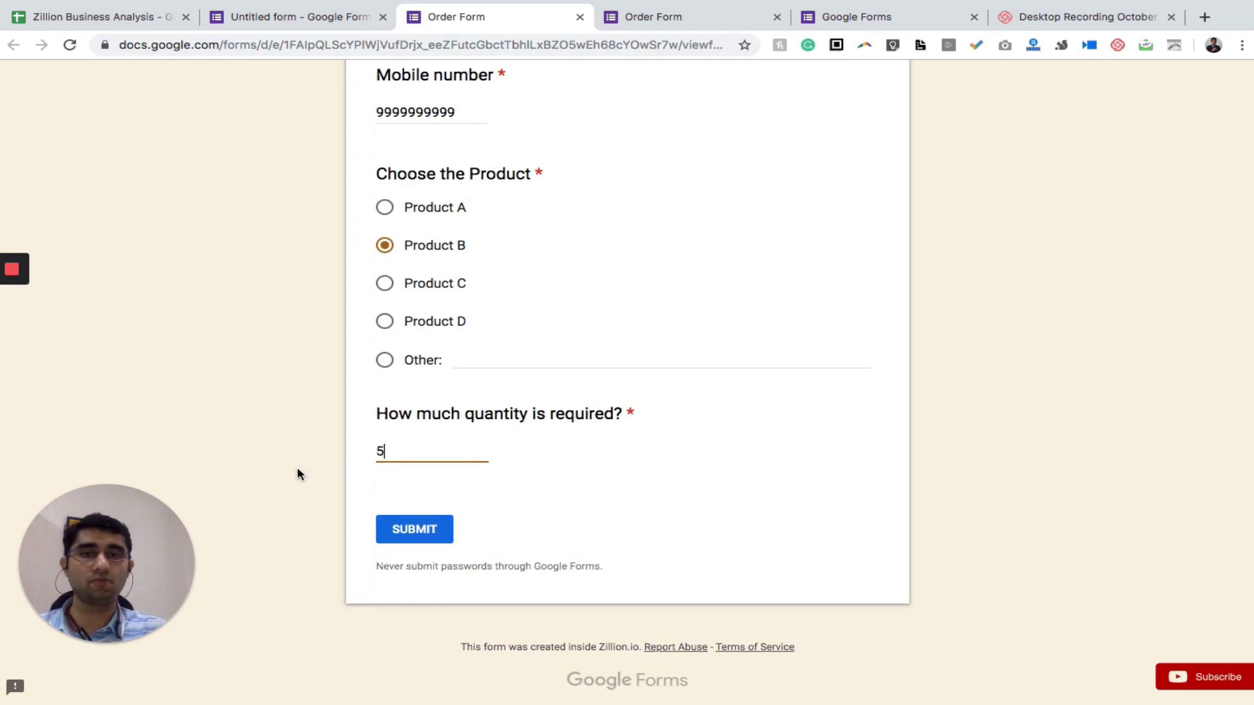
{"action": "left_click", "coordinate": [297, 473]}
{"action": "left_click", "coordinate": [392, 528]}
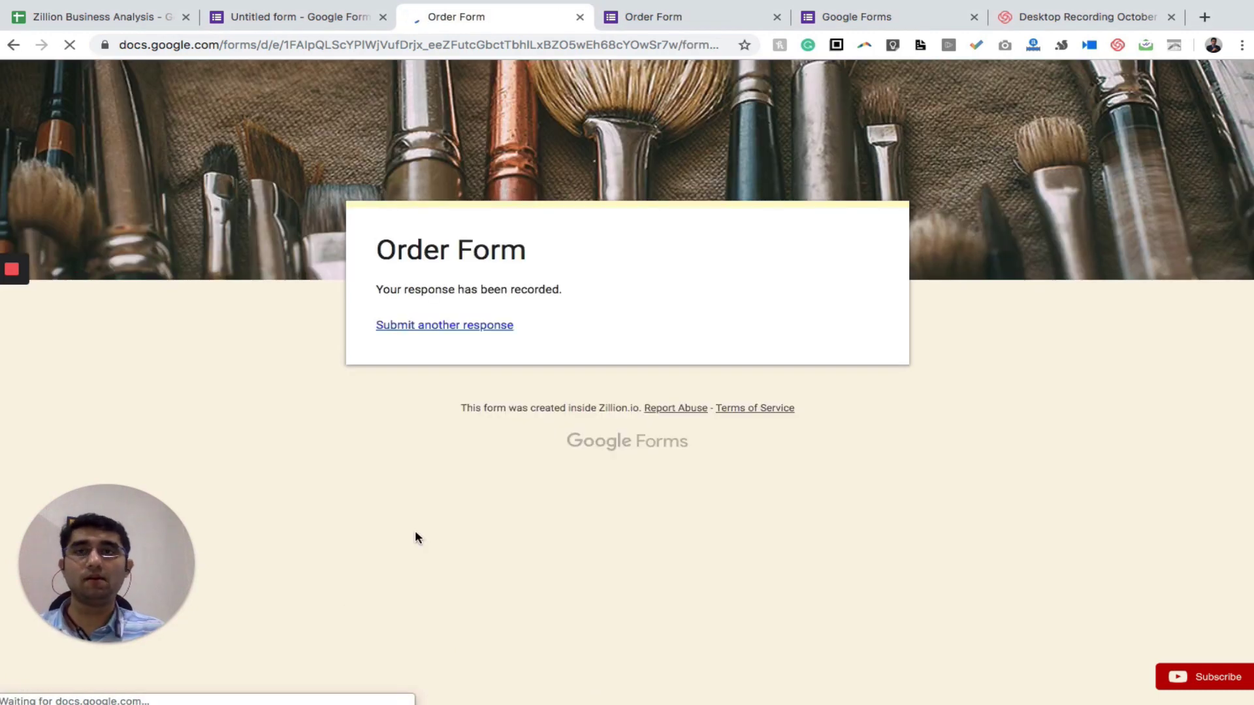
{"action": "left_click", "coordinate": [322, 17]}
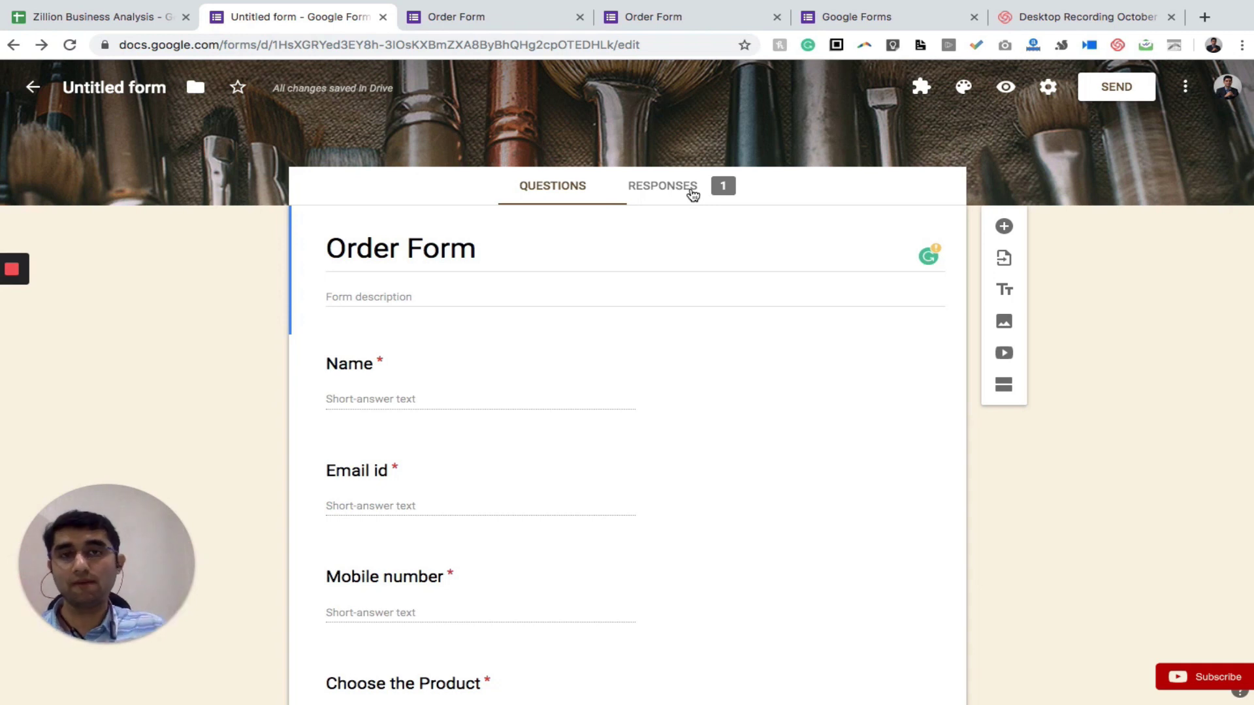
{"action": "left_click", "coordinate": [693, 193]}
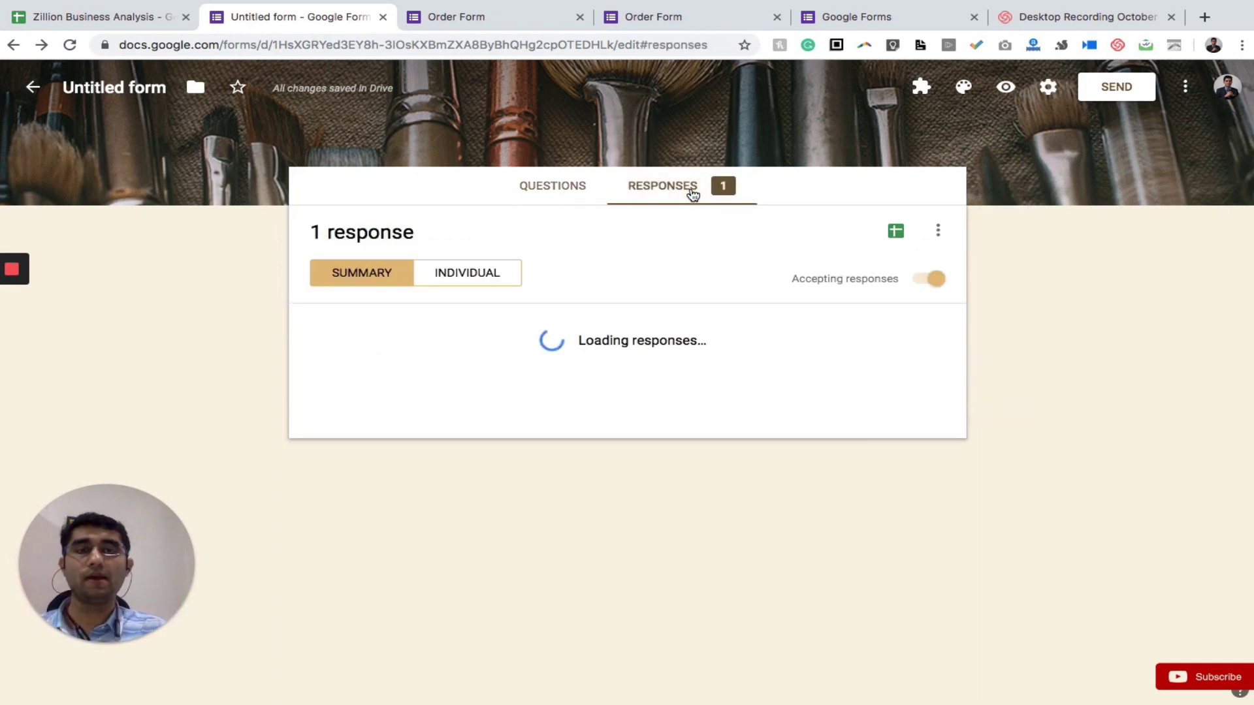
{"action": "scroll", "coordinate": [612, 477], "scroll_direction": "down", "scroll_amount": 9}
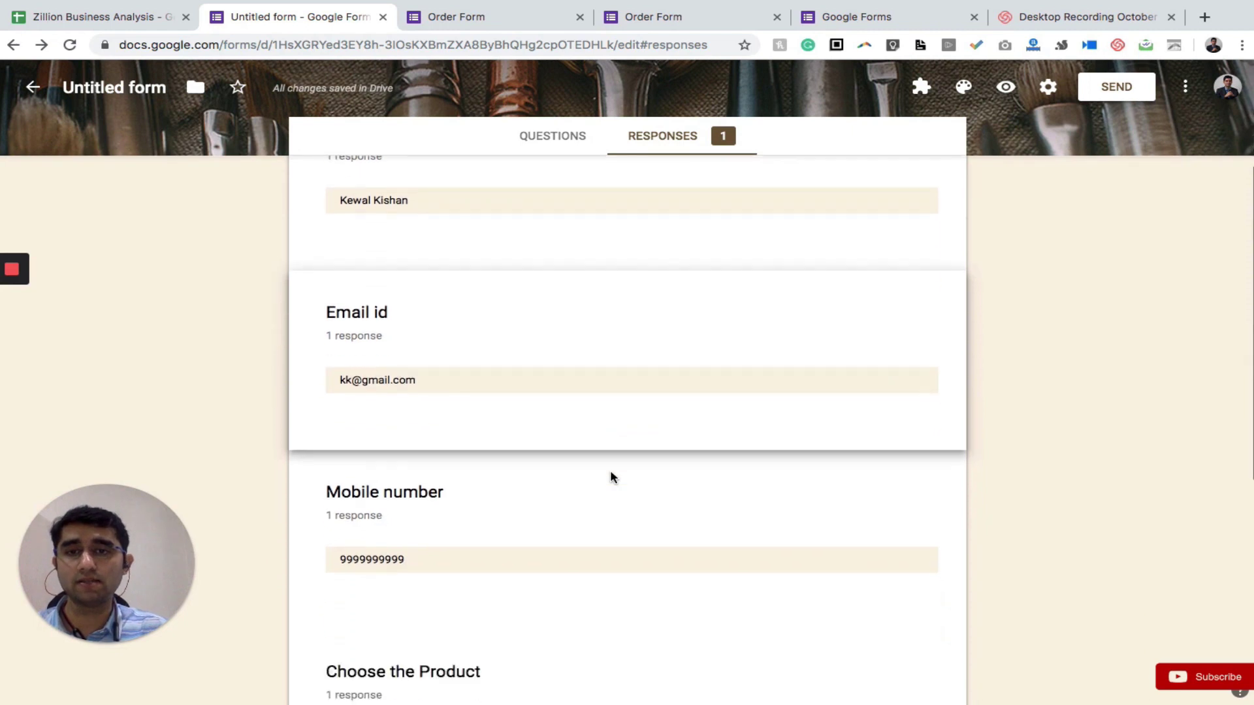
{"action": "scroll", "coordinate": [554, 289], "scroll_direction": "up", "scroll_amount": 10}
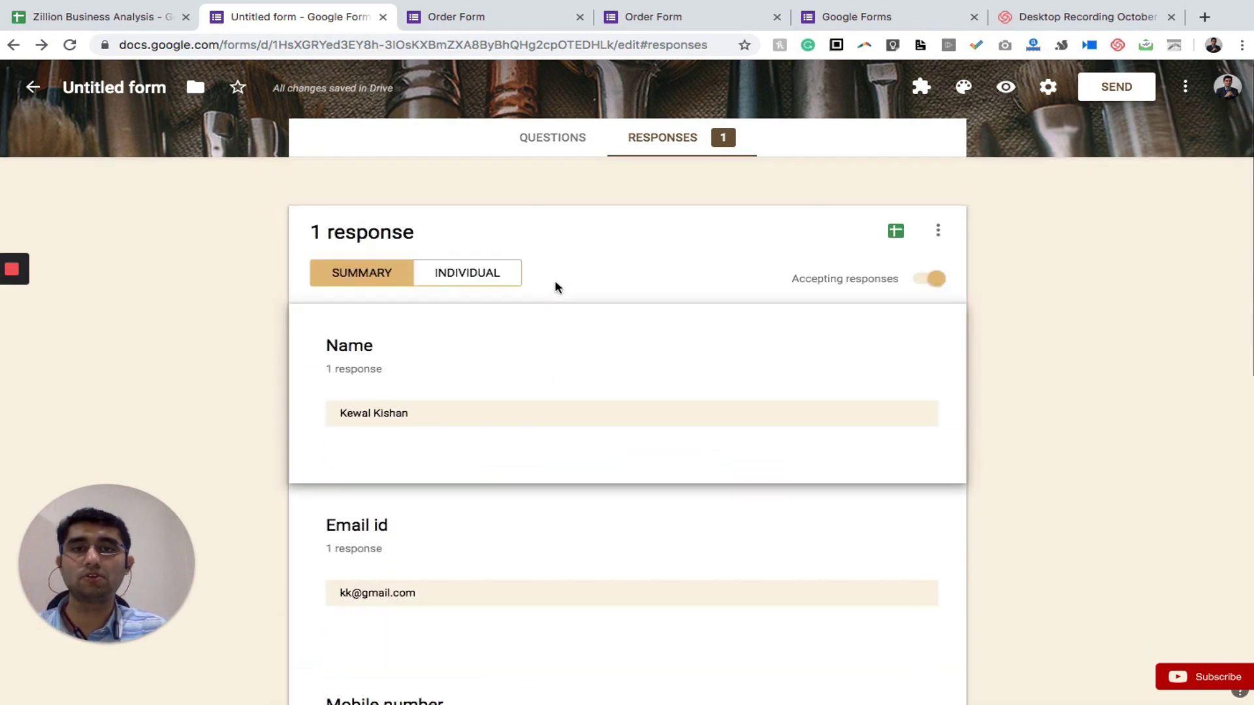
{"action": "scroll", "coordinate": [554, 484], "scroll_direction": "down", "scroll_amount": 5}
{"action": "scroll", "coordinate": [553, 565], "scroll_direction": "down", "scroll_amount": 6}
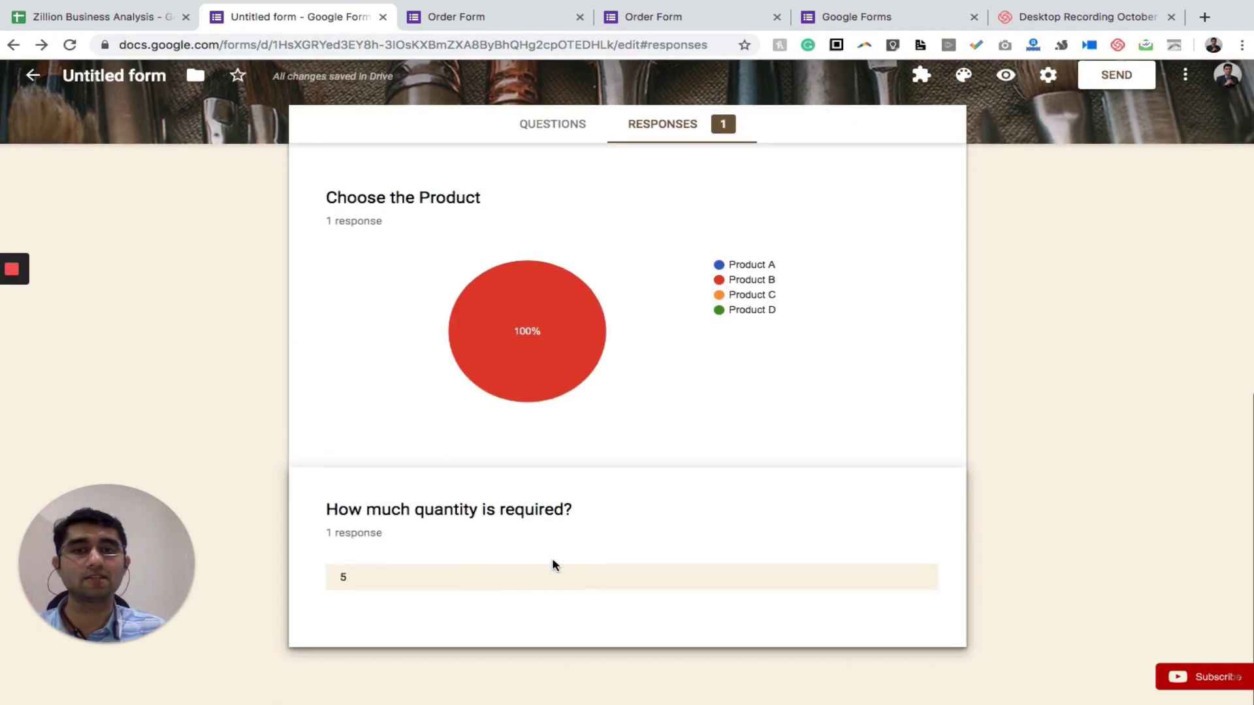
{"action": "mouse_move", "coordinate": [451, 320]}
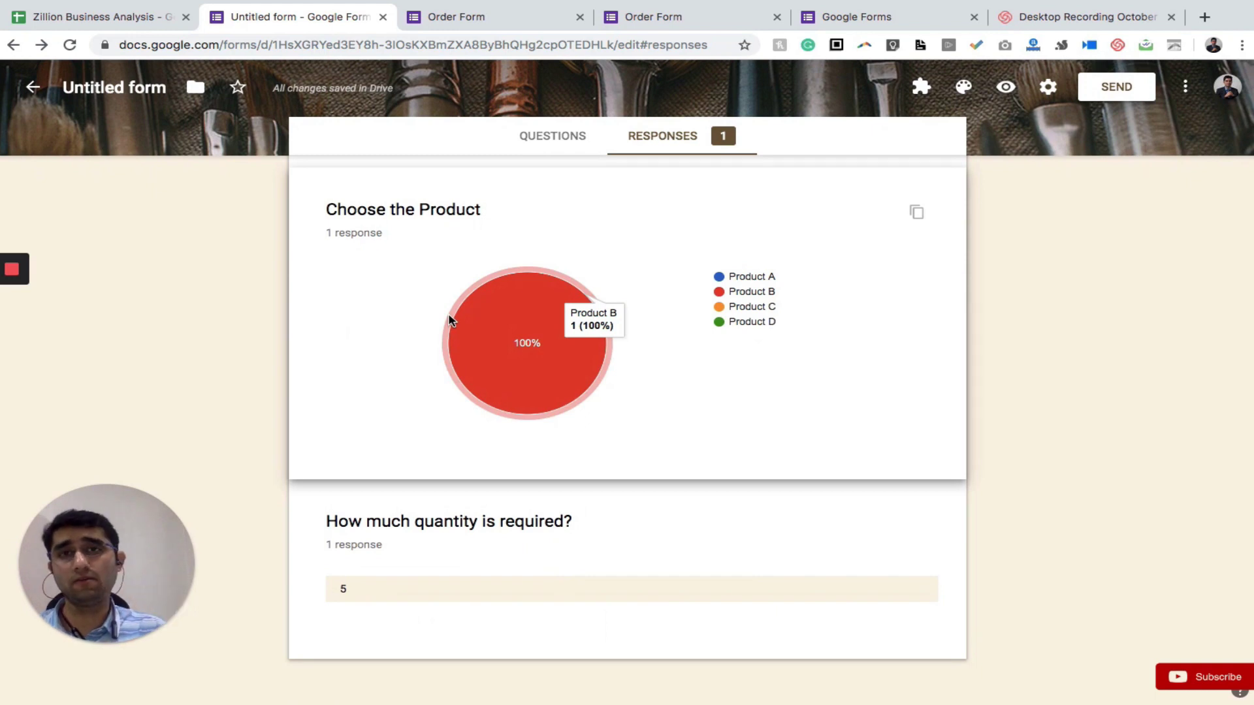
{"action": "left_click", "coordinate": [506, 21]}
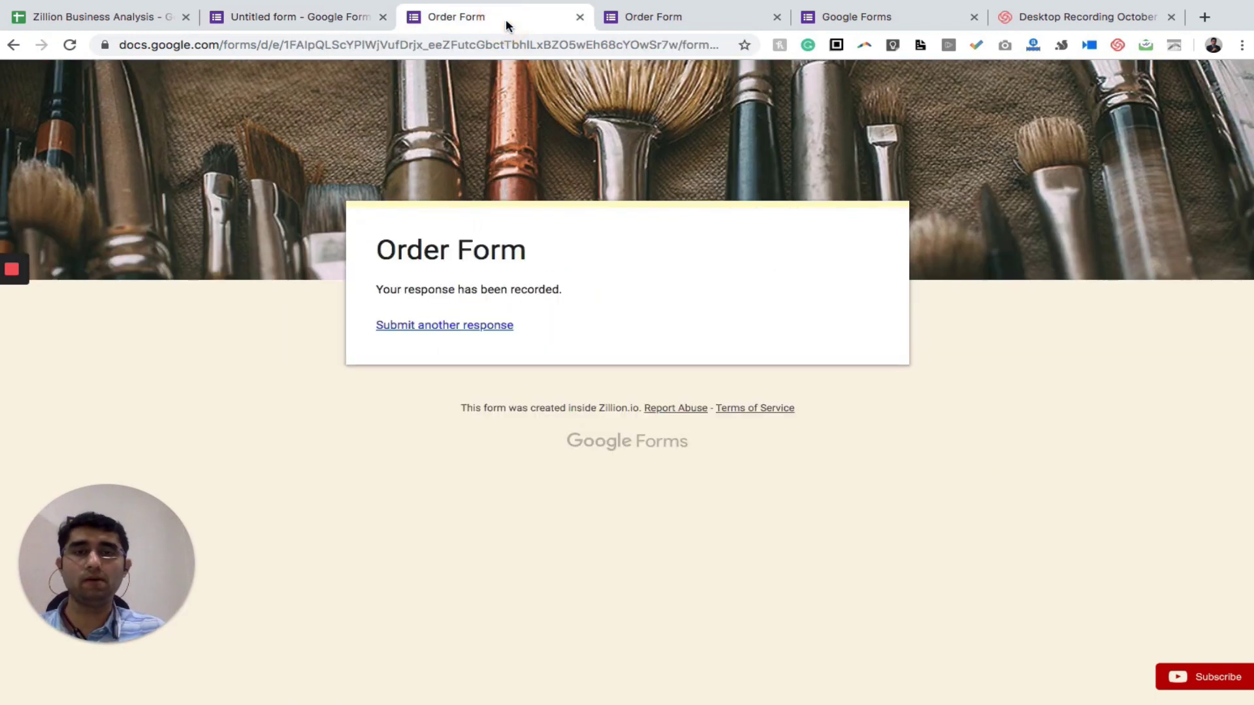
Start another response and fill in a second respondent's name, email id and mobile number
{"action": "left_click", "coordinate": [420, 327]}
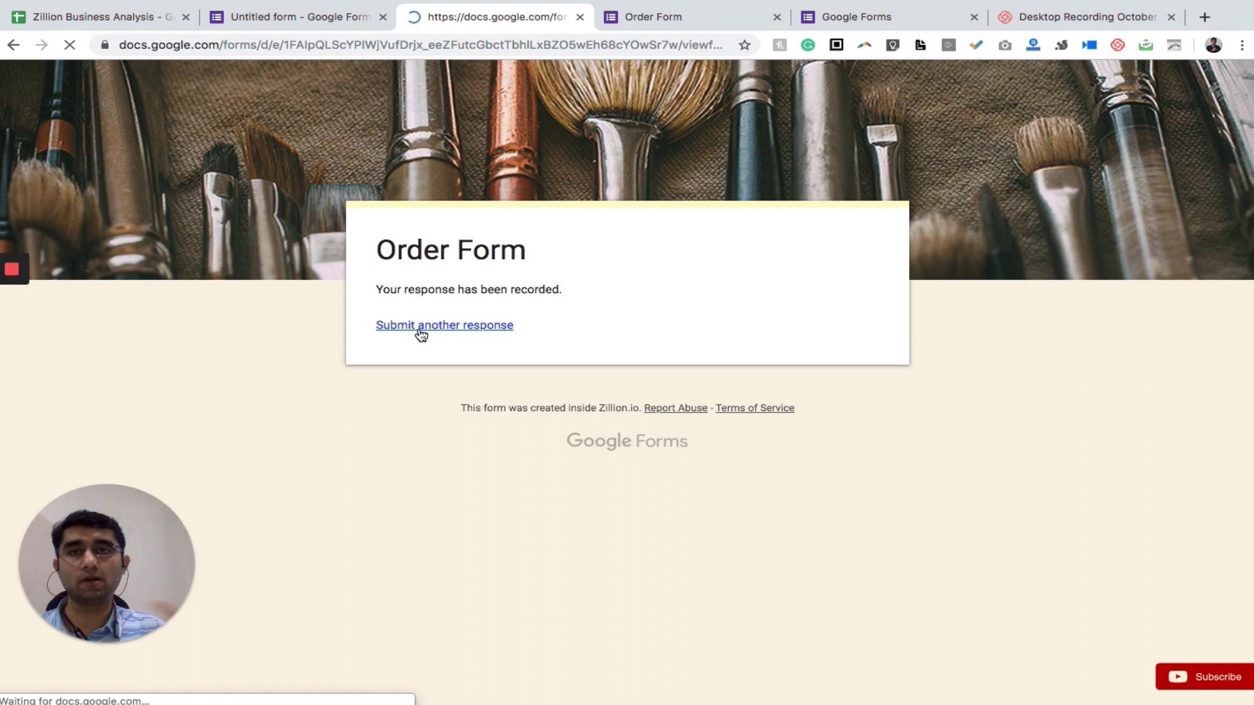
{"action": "left_click", "coordinate": [450, 370]}
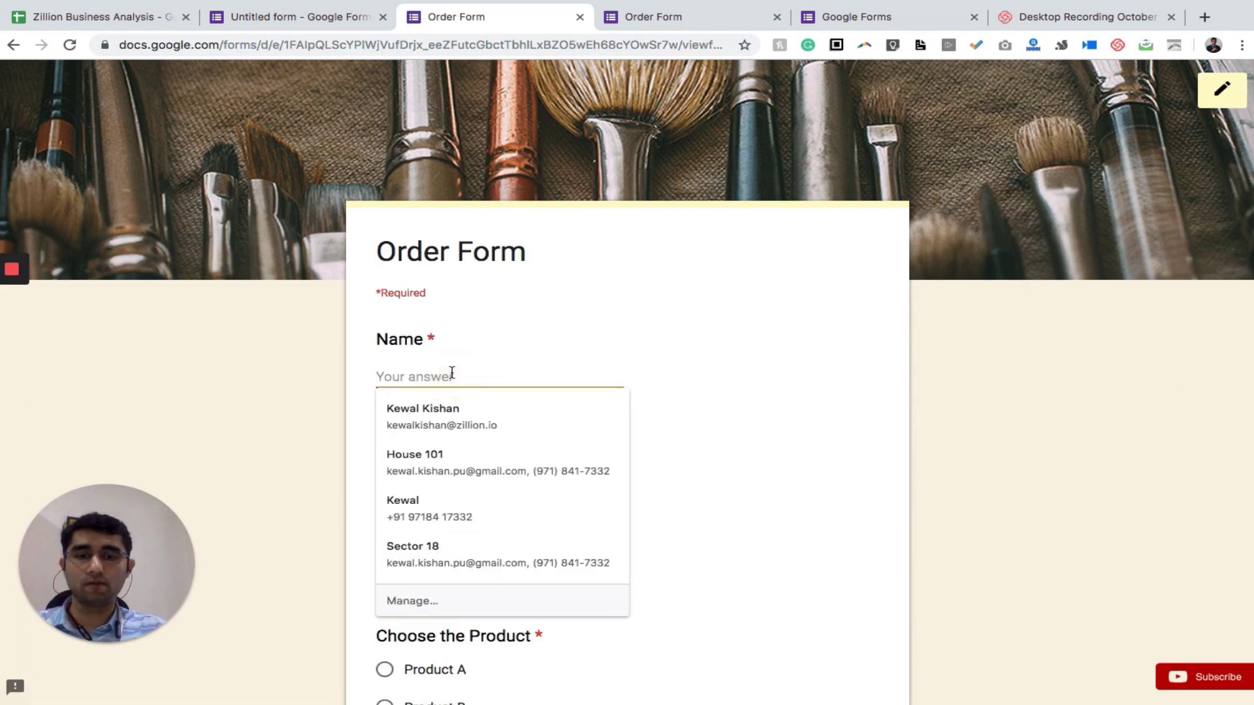
{"action": "type", "text": "Rahul"}
{"action": "key", "text": "Tab"}
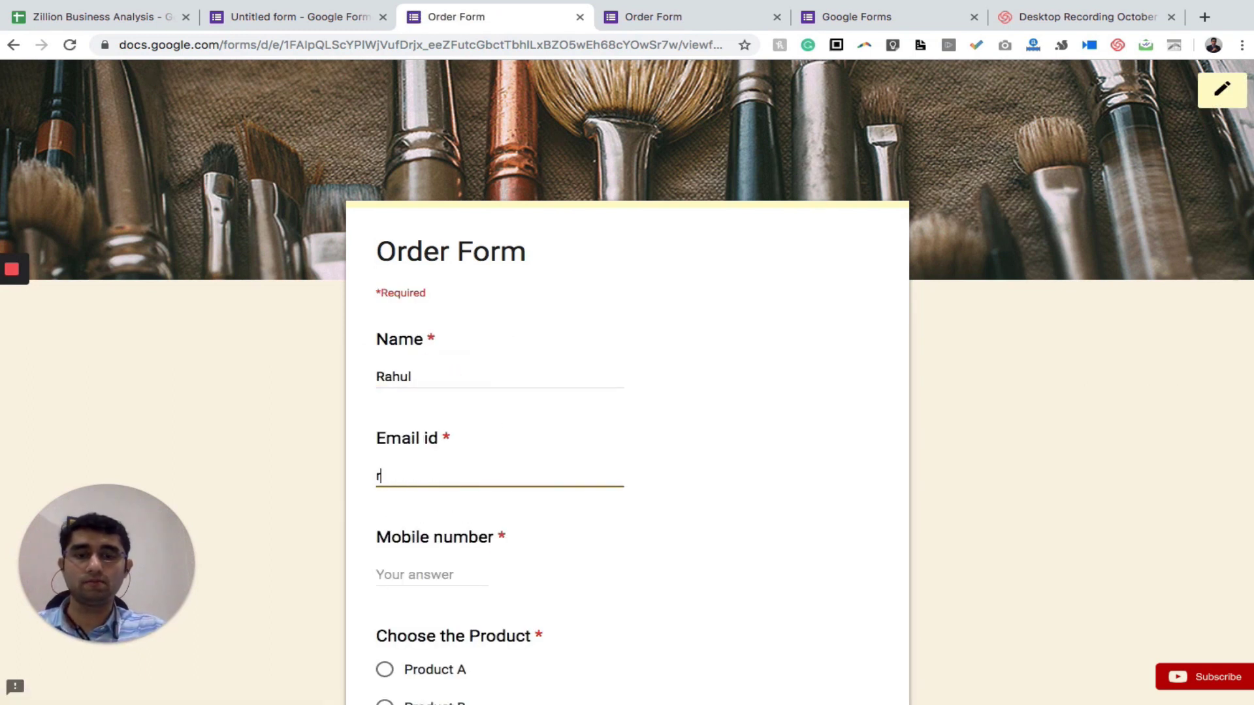
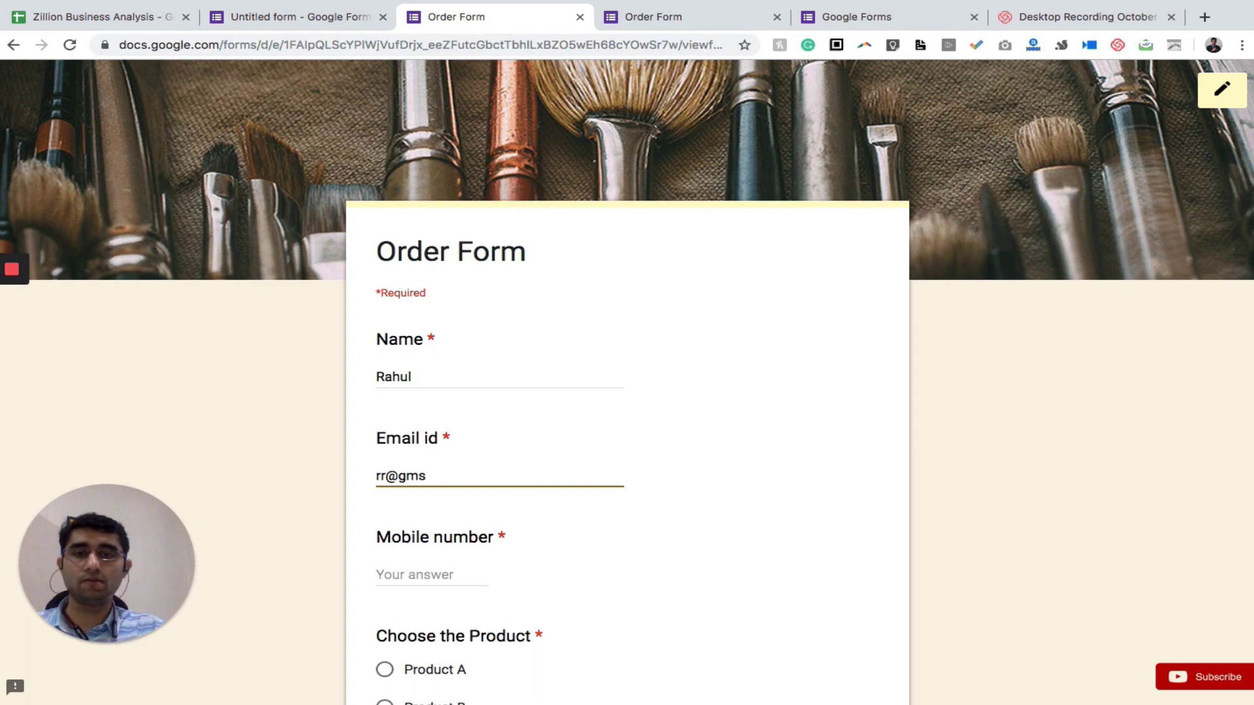
{"action": "key", "text": "Tab"}
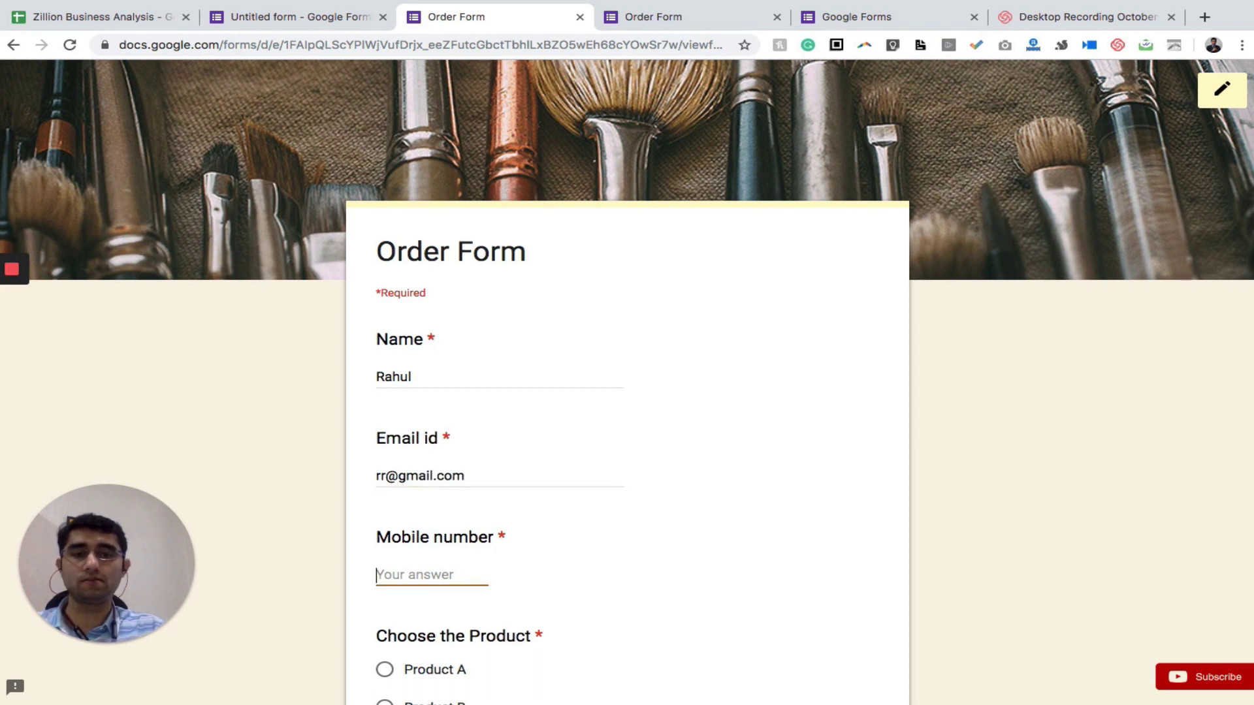
{"action": "type", "text": "8888888888"}
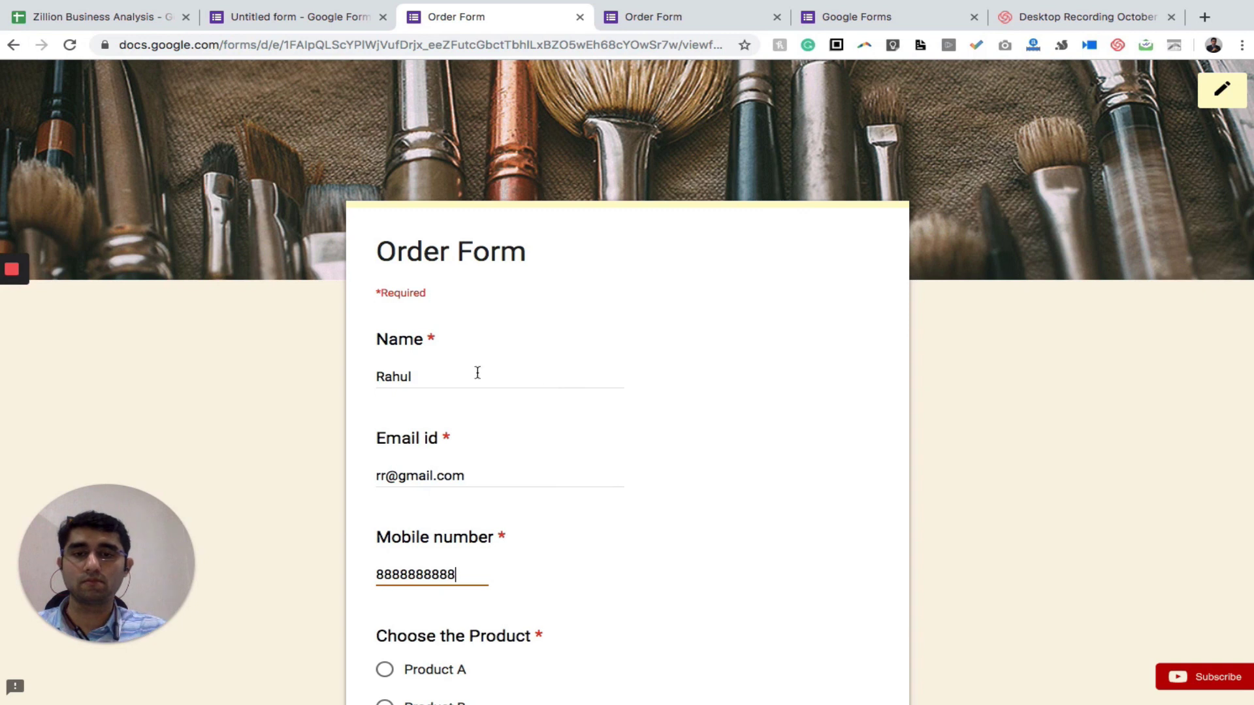
Pick Product A, enter quantity 3, submit, and view the responses summary
{"action": "scroll", "coordinate": [559, 403], "scroll_direction": "down", "scroll_amount": 5}
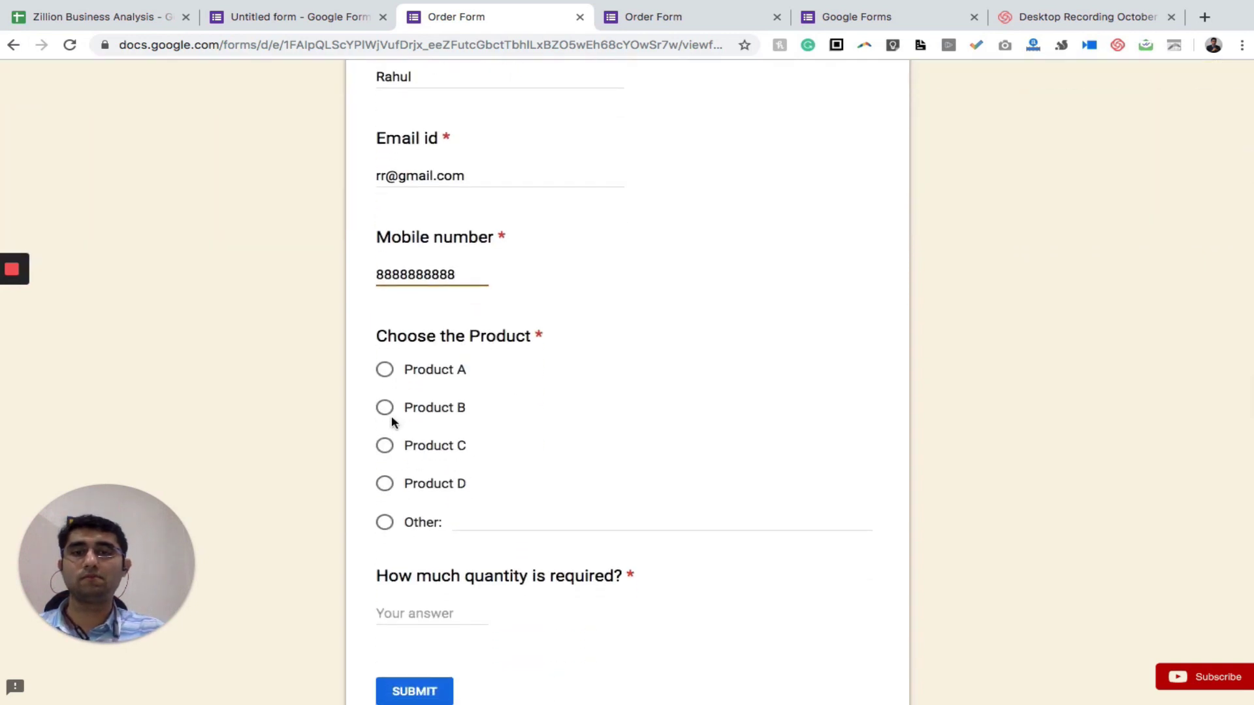
{"action": "left_click", "coordinate": [383, 374]}
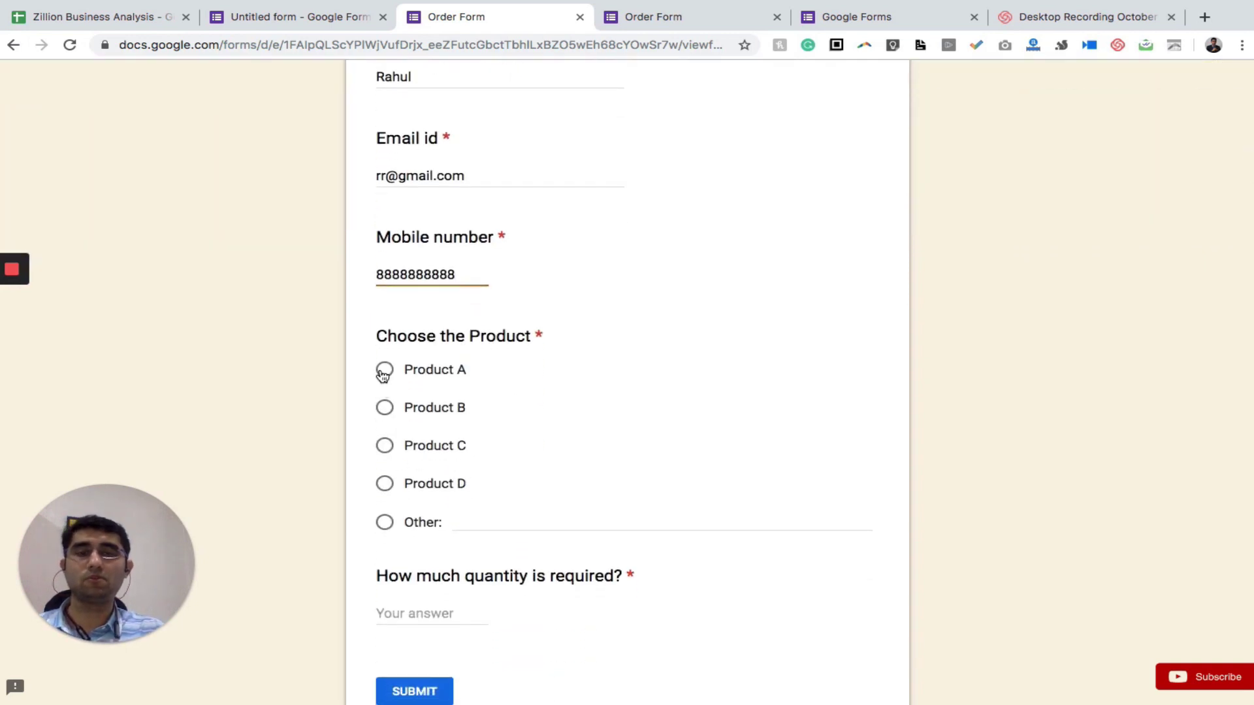
{"action": "left_click", "coordinate": [427, 612]}
{"action": "type", "text": "3"}
{"action": "left_click", "coordinate": [423, 694]}
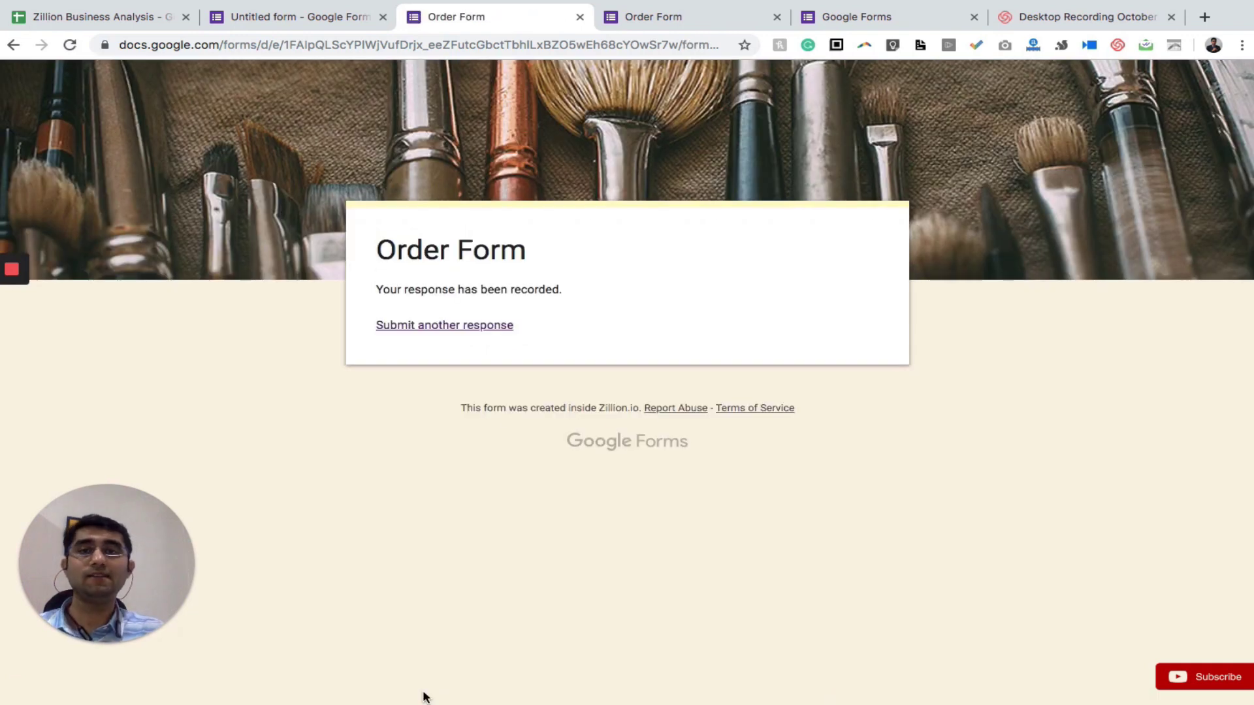
{"action": "key", "text": "ctrl+shift+Tab"}
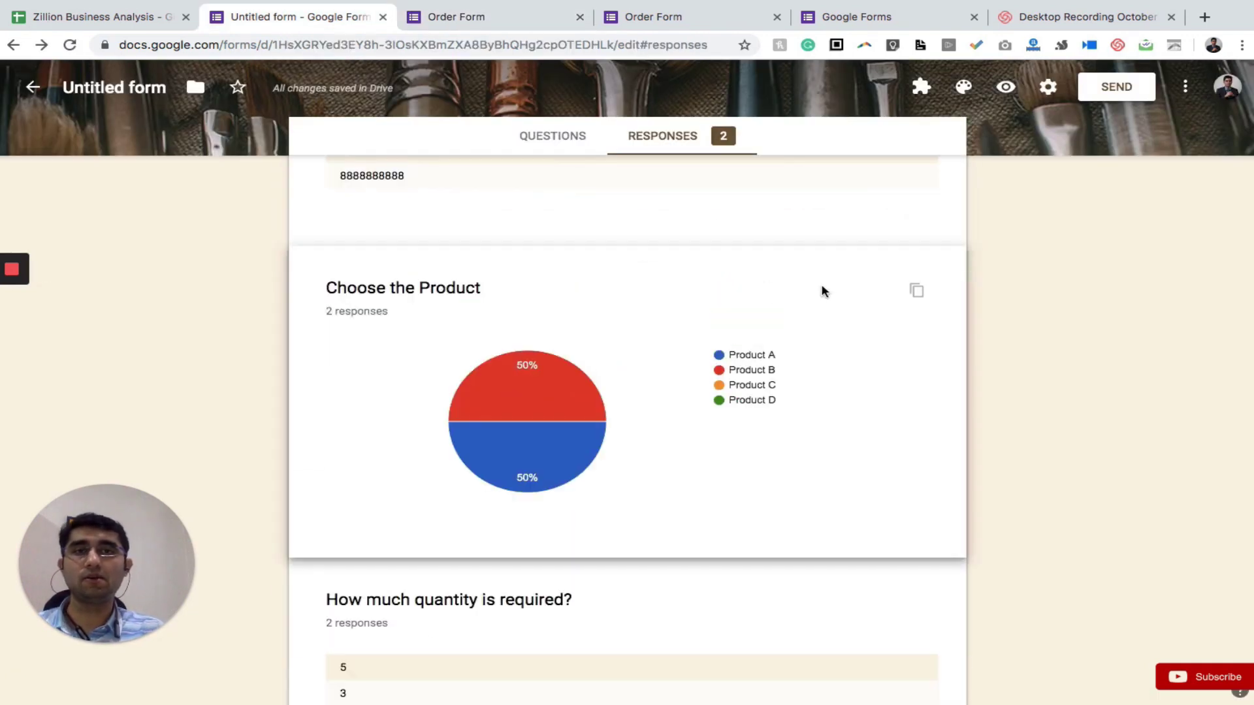
{"action": "scroll", "coordinate": [852, 291], "scroll_direction": "up", "scroll_amount": 15}
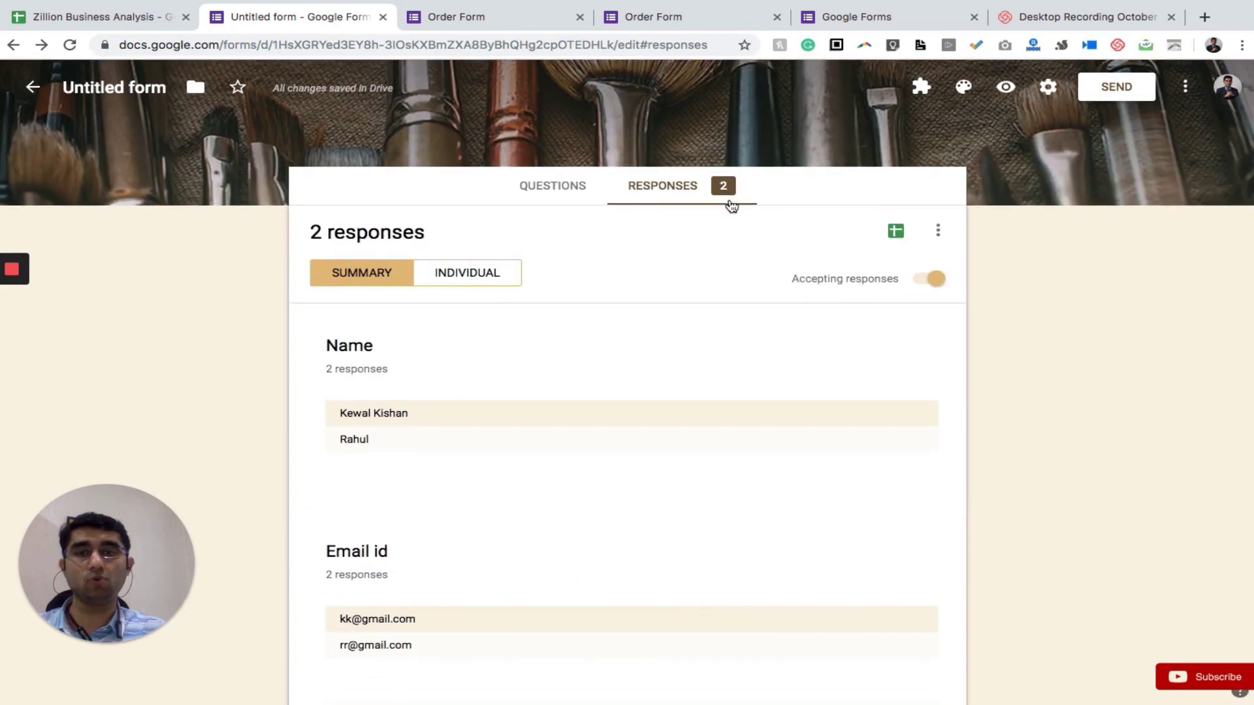
{"action": "scroll", "coordinate": [438, 457], "scroll_direction": "down", "scroll_amount": 2}
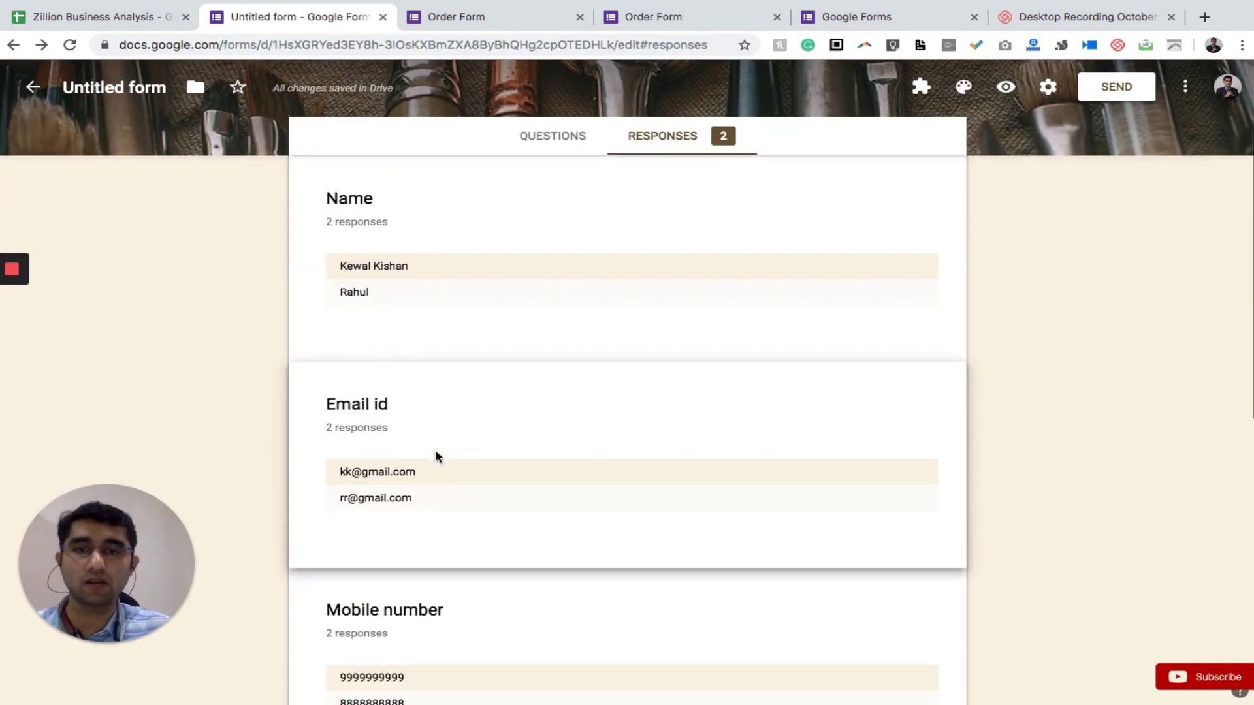
{"action": "scroll", "coordinate": [438, 456], "scroll_direction": "down", "scroll_amount": 5}
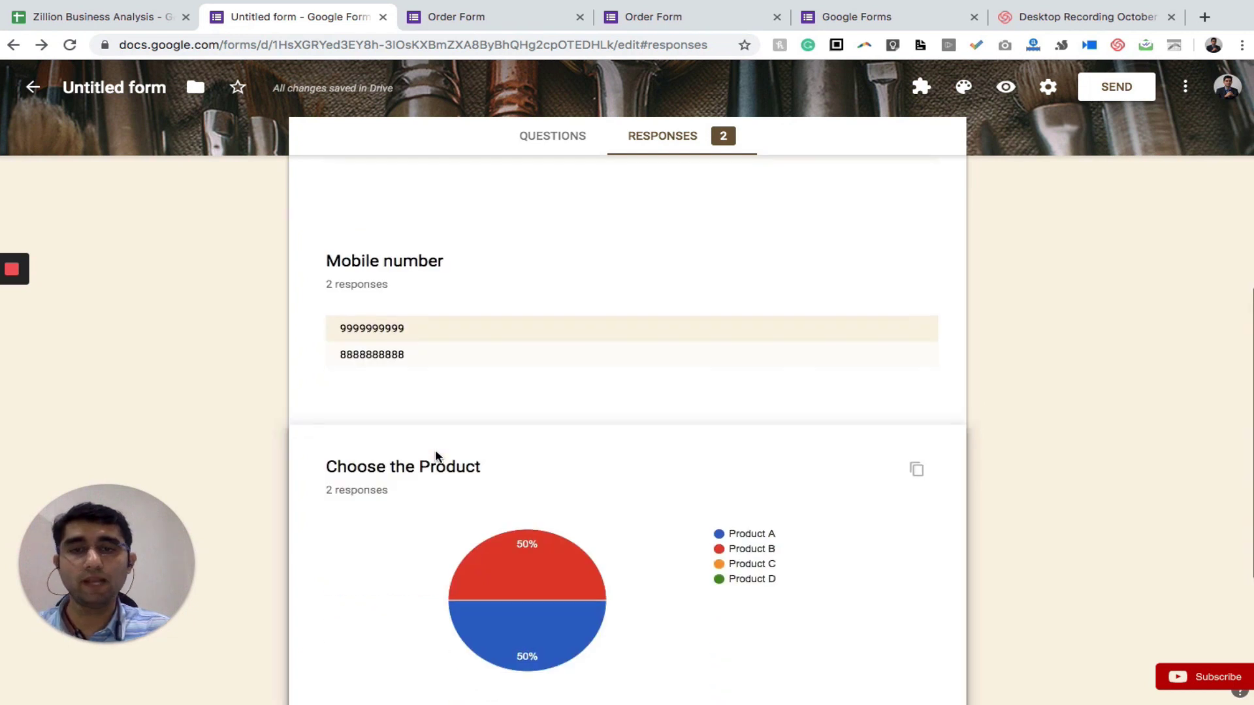
{"action": "scroll", "coordinate": [438, 457], "scroll_direction": "down", "scroll_amount": 2}
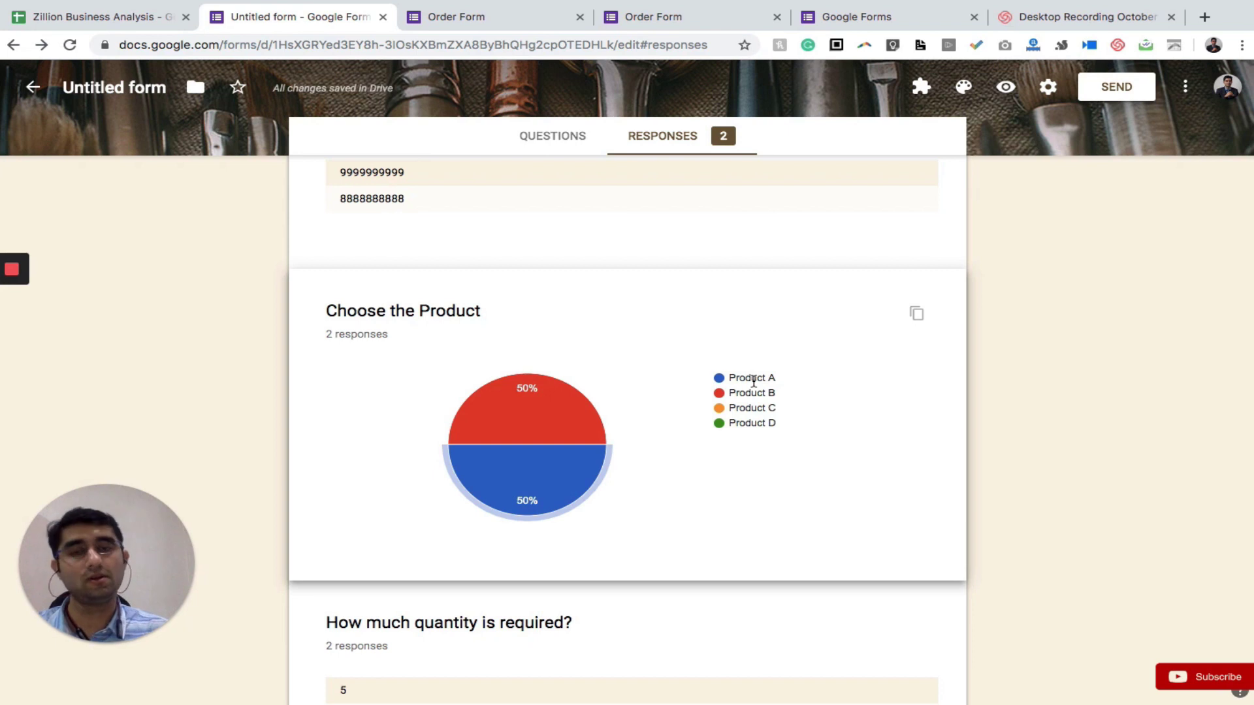
{"action": "scroll", "coordinate": [754, 382], "scroll_direction": "down", "scroll_amount": 2}
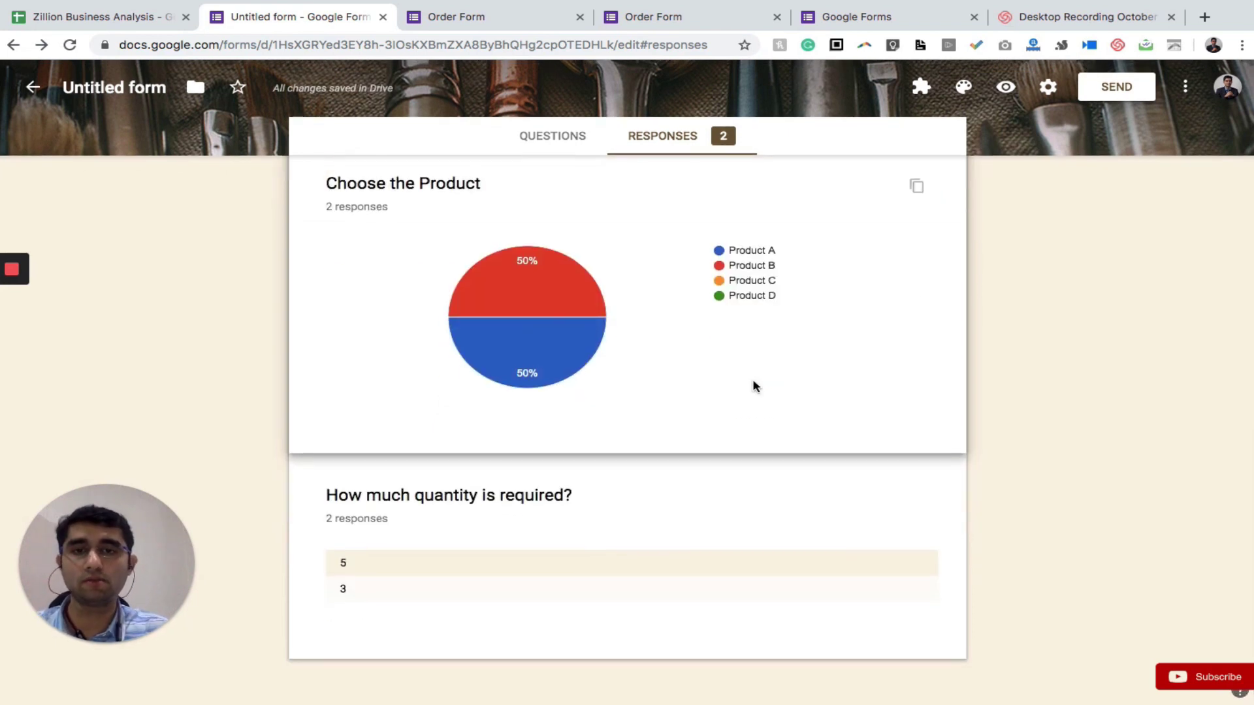
{"action": "mouse_move", "coordinate": [589, 310]}
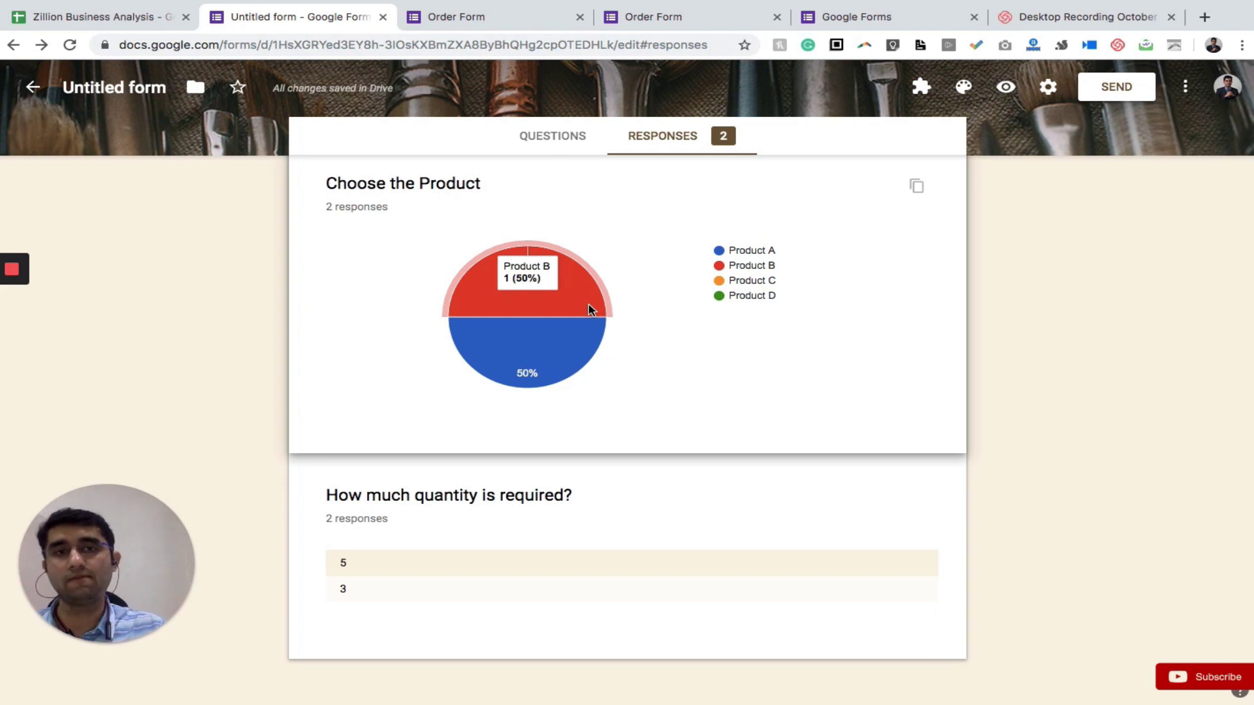
{"action": "mouse_move", "coordinate": [557, 351]}
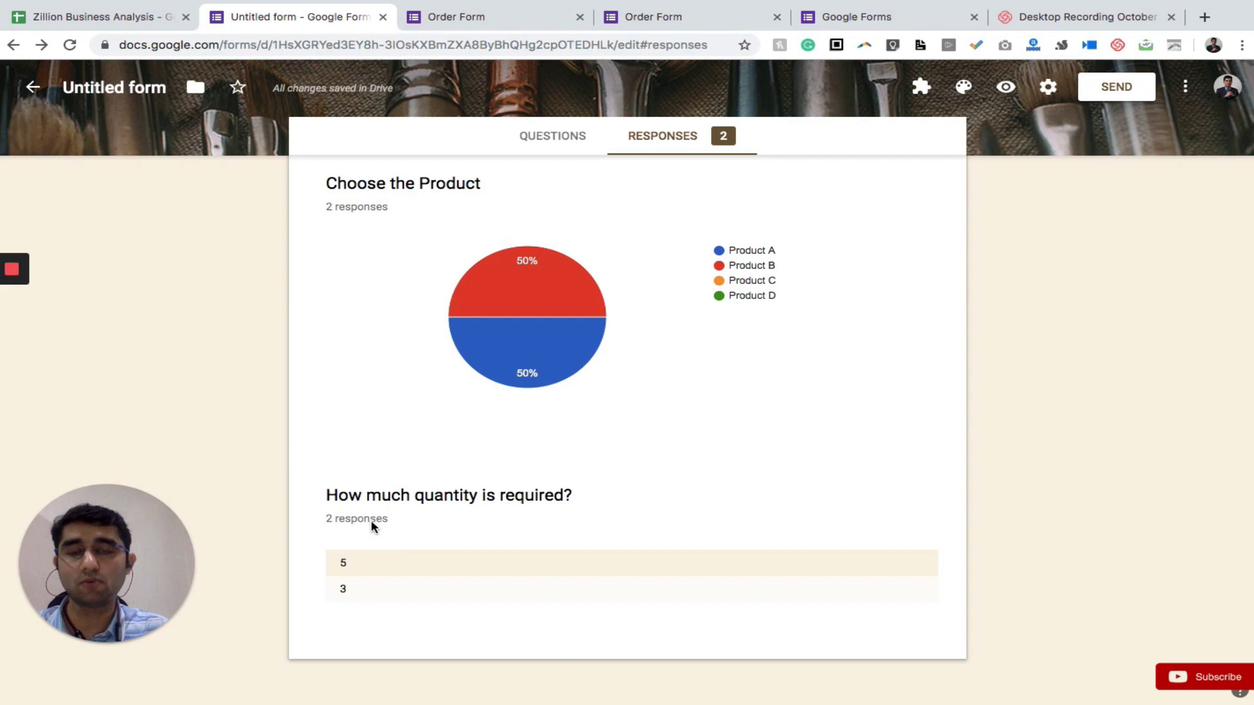
{"action": "scroll", "coordinate": [564, 364], "scroll_direction": "up", "scroll_amount": 10}
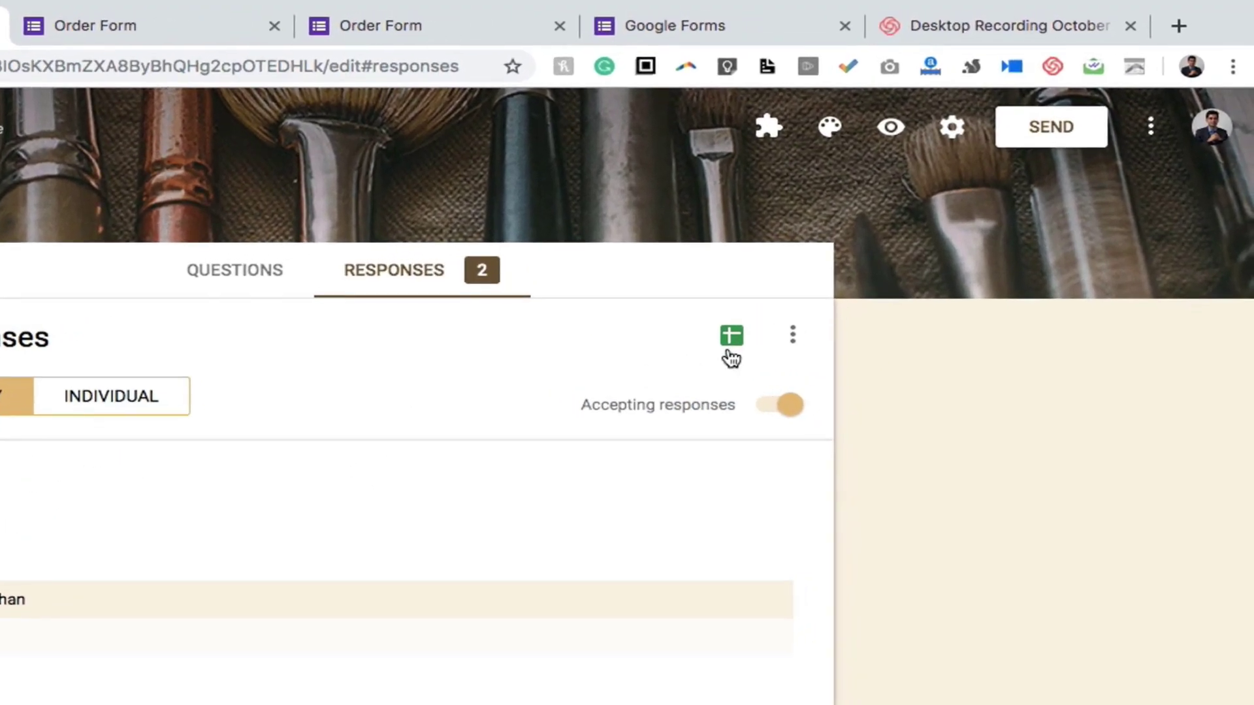
Create a new response spreadsheet named 'Order Data' from the Responses tab
{"action": "left_click", "coordinate": [733, 334]}
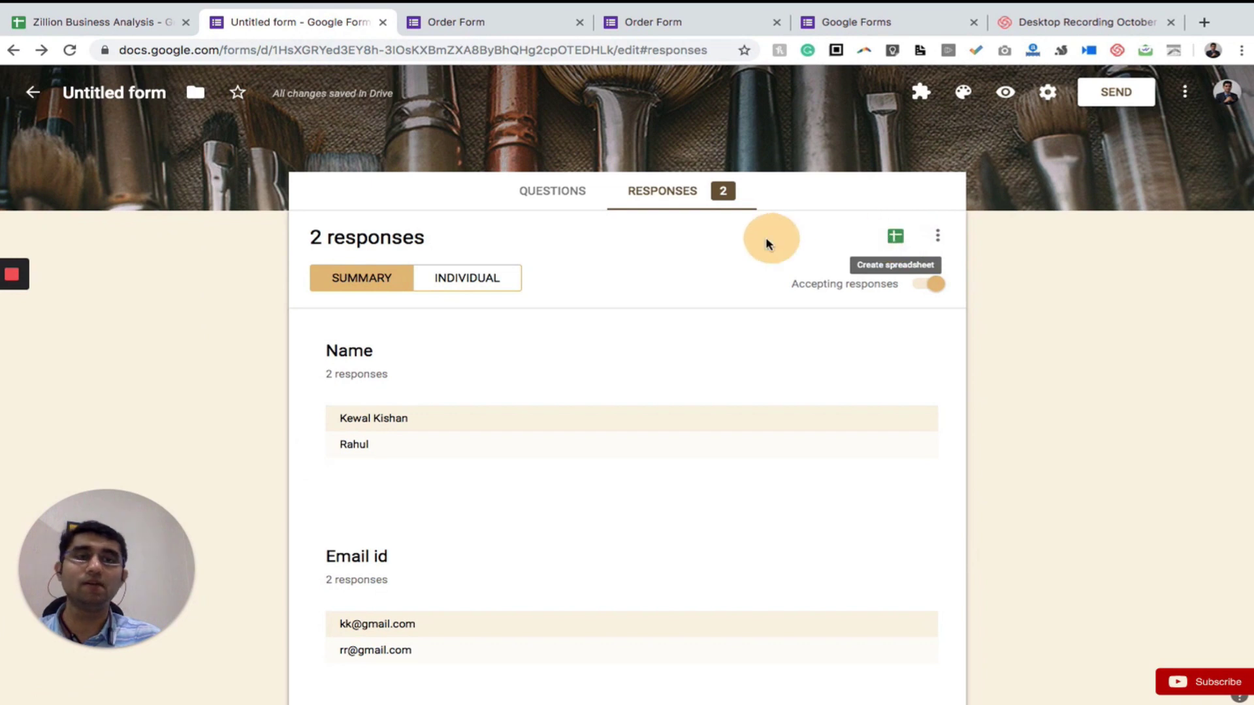
{"action": "left_click", "coordinate": [896, 236]}
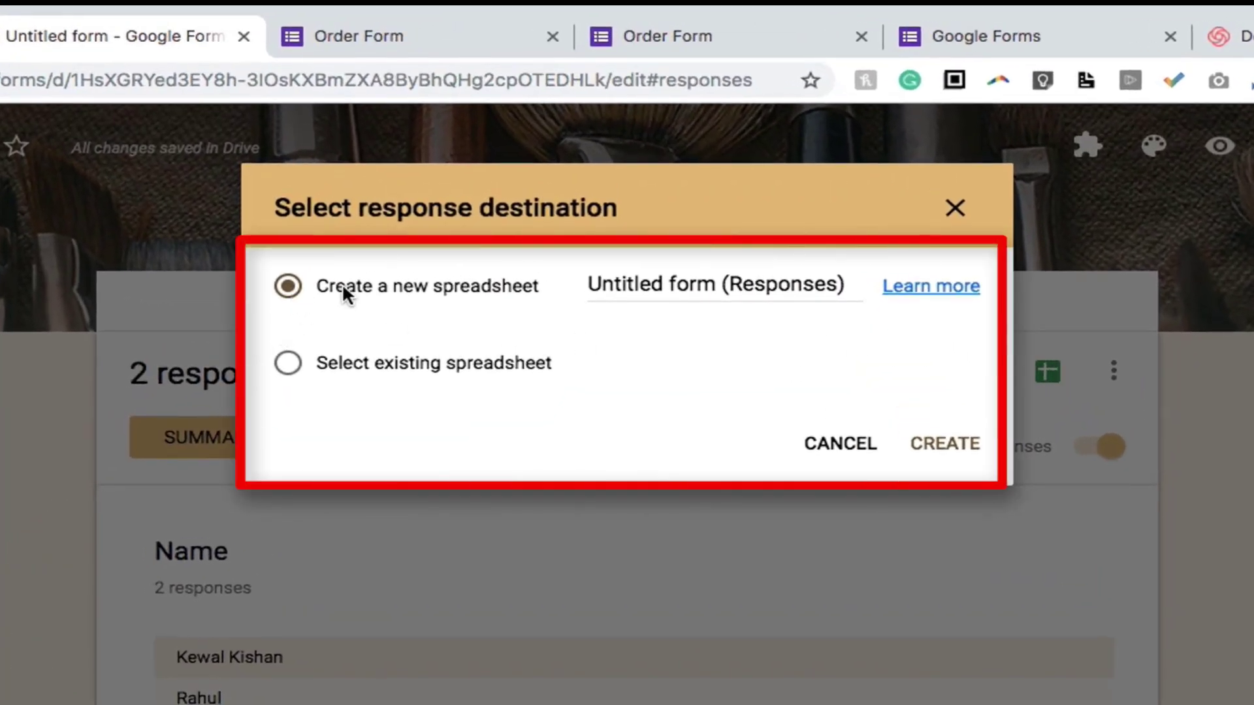
{"action": "left_click", "coordinate": [287, 365]}
{"action": "left_click", "coordinate": [289, 287]}
{"action": "left_click", "coordinate": [616, 280]}
{"action": "triple_click", "coordinate": [616, 278]}
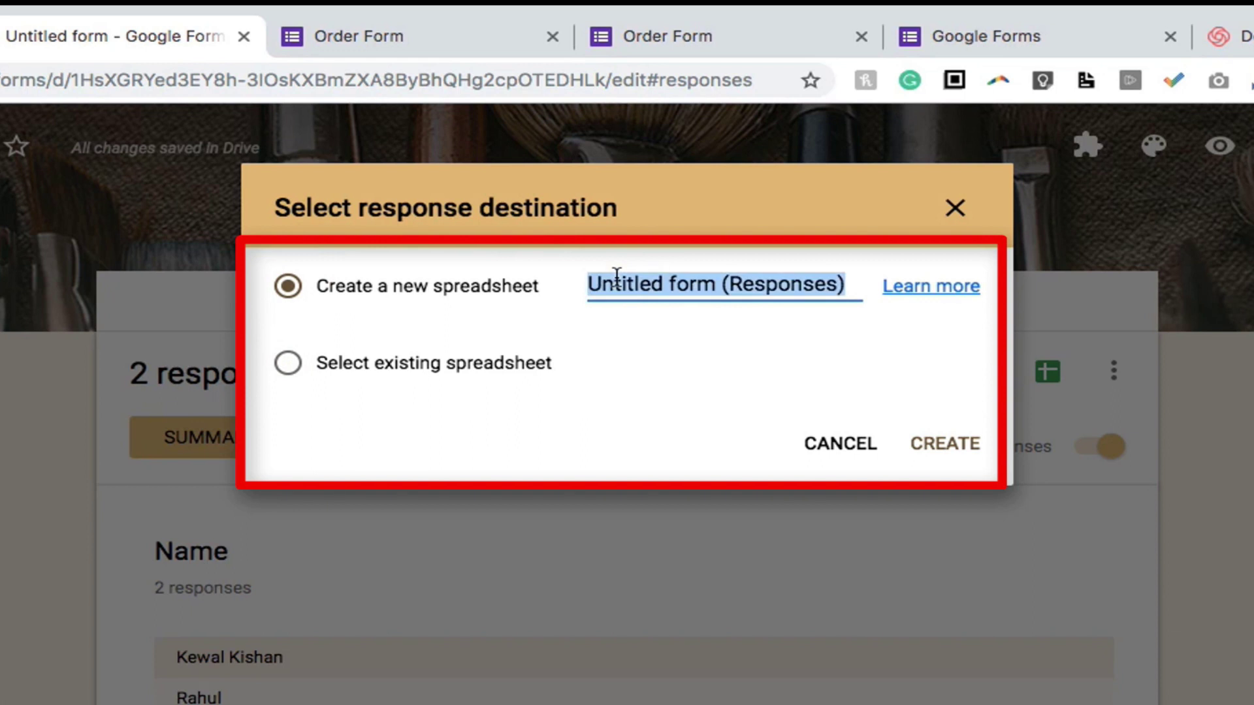
{"action": "type", "text": "Order Data"}
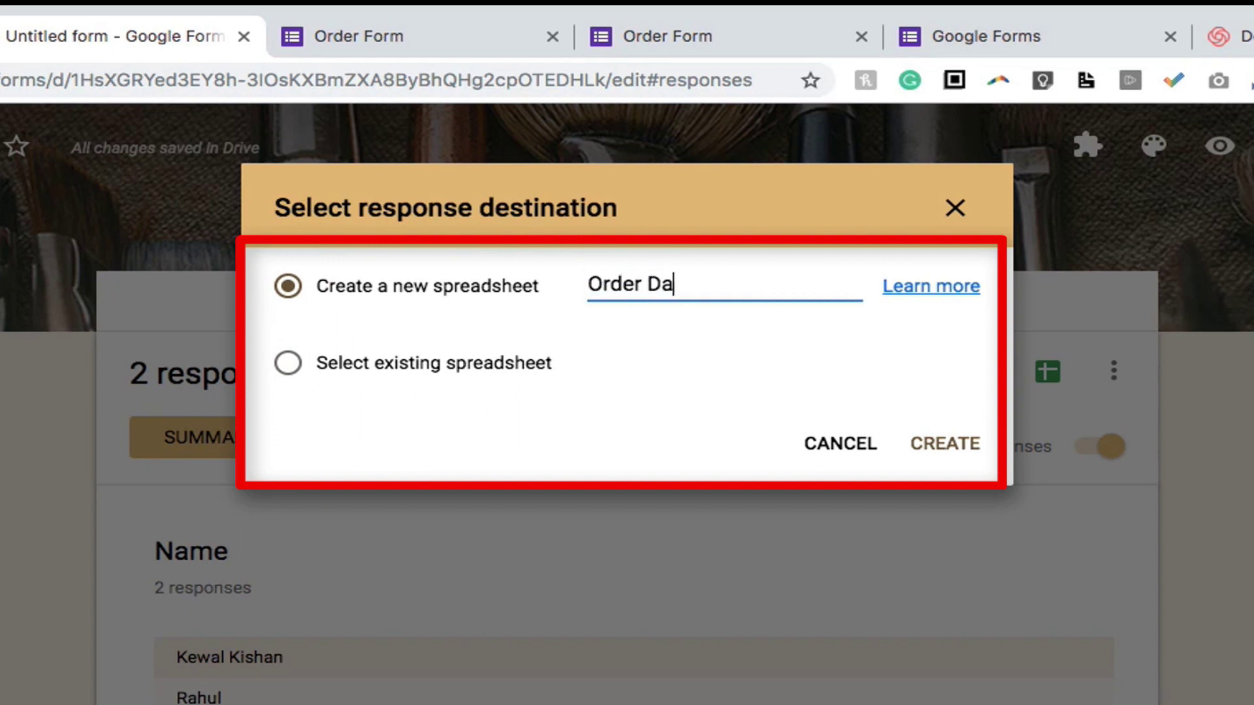
{"action": "left_click", "coordinate": [944, 448]}
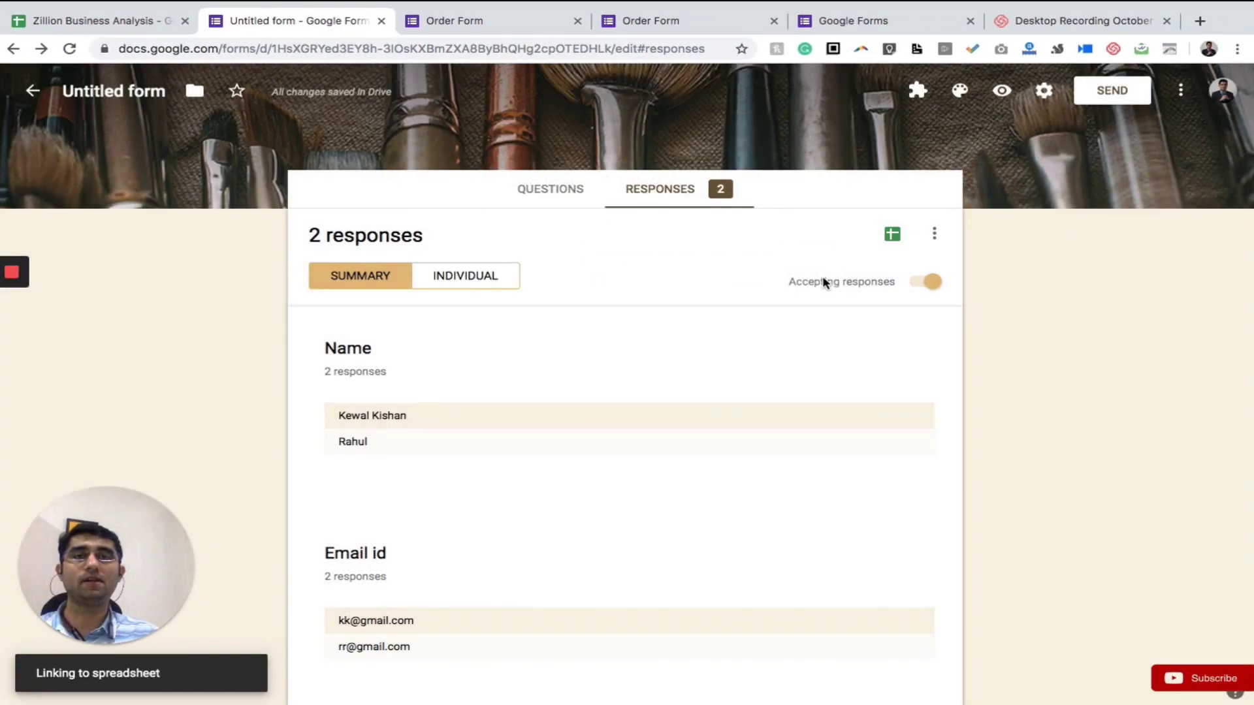